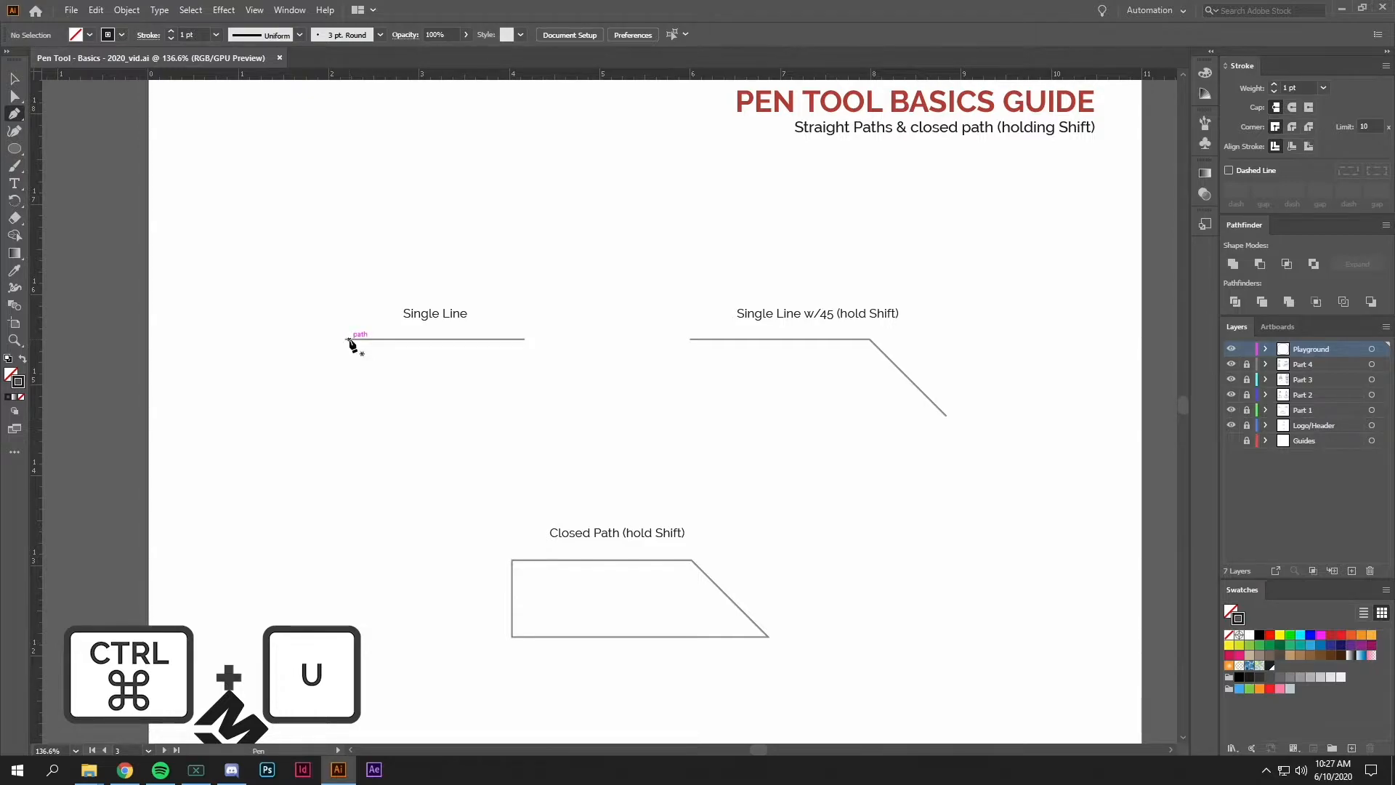
# Trace the Single Line guide with a straight two-point Pen path, deselect it, and reactivate the Pen tool
pyautogui.click(347, 342)
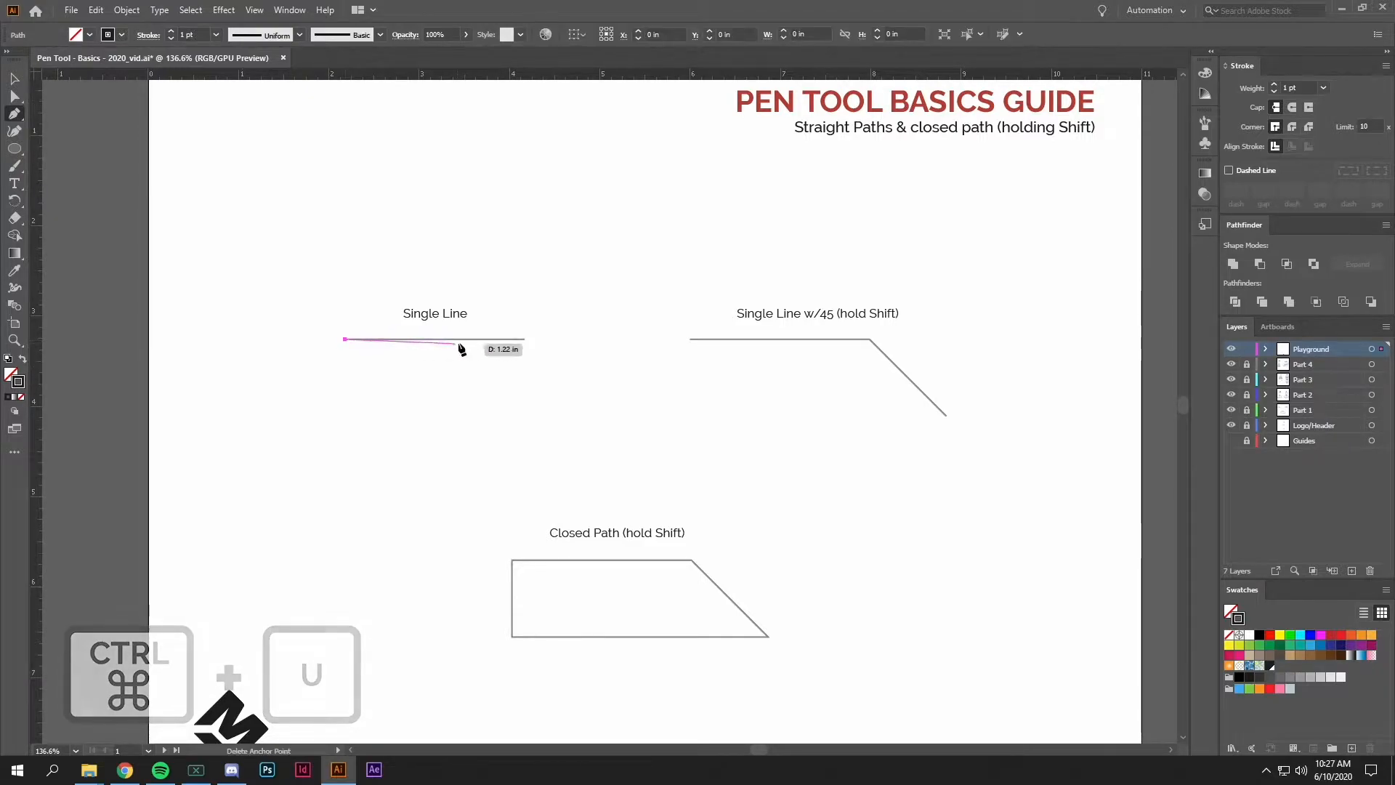
pyautogui.click(526, 340)
pyautogui.press('Escape')
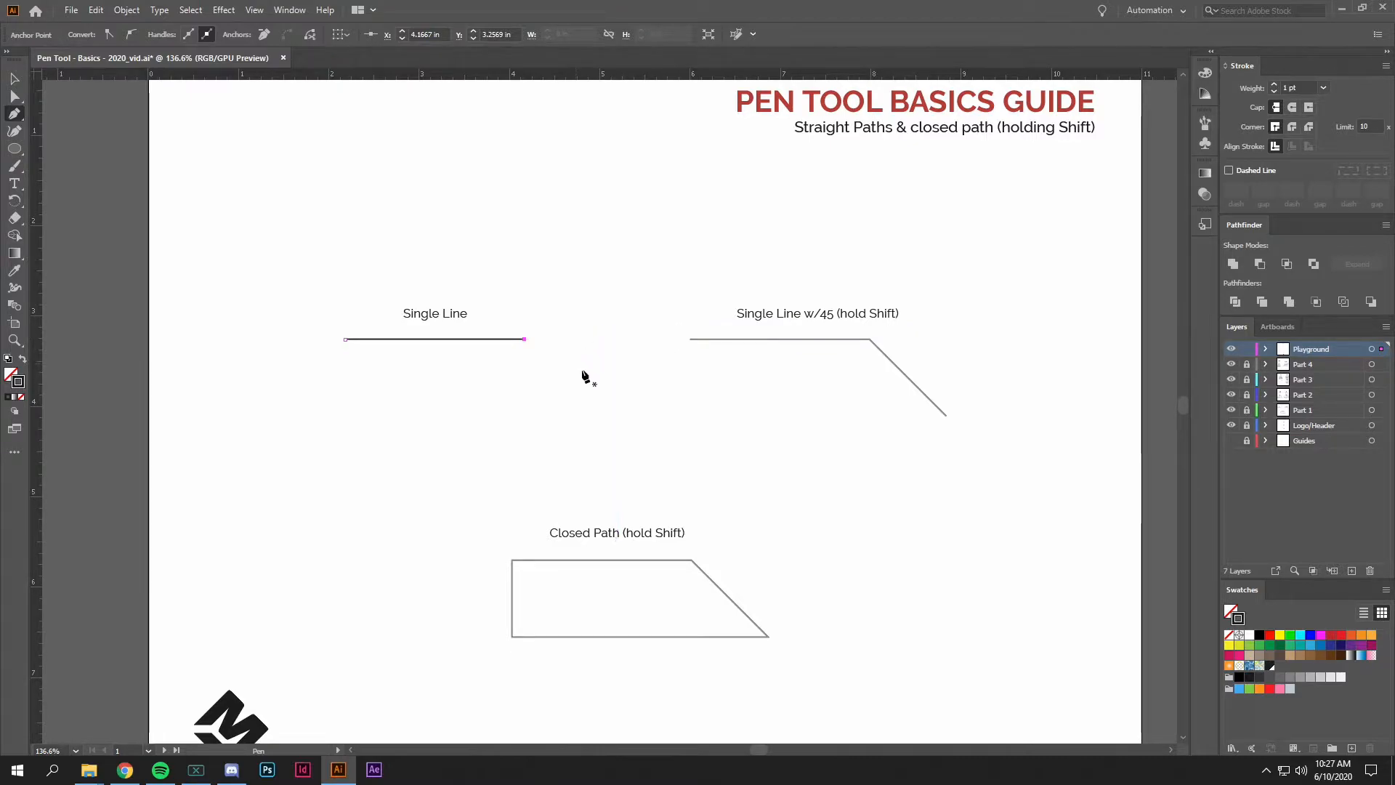
pyautogui.press('v')
pyautogui.click(572, 366)
pyautogui.press('space')
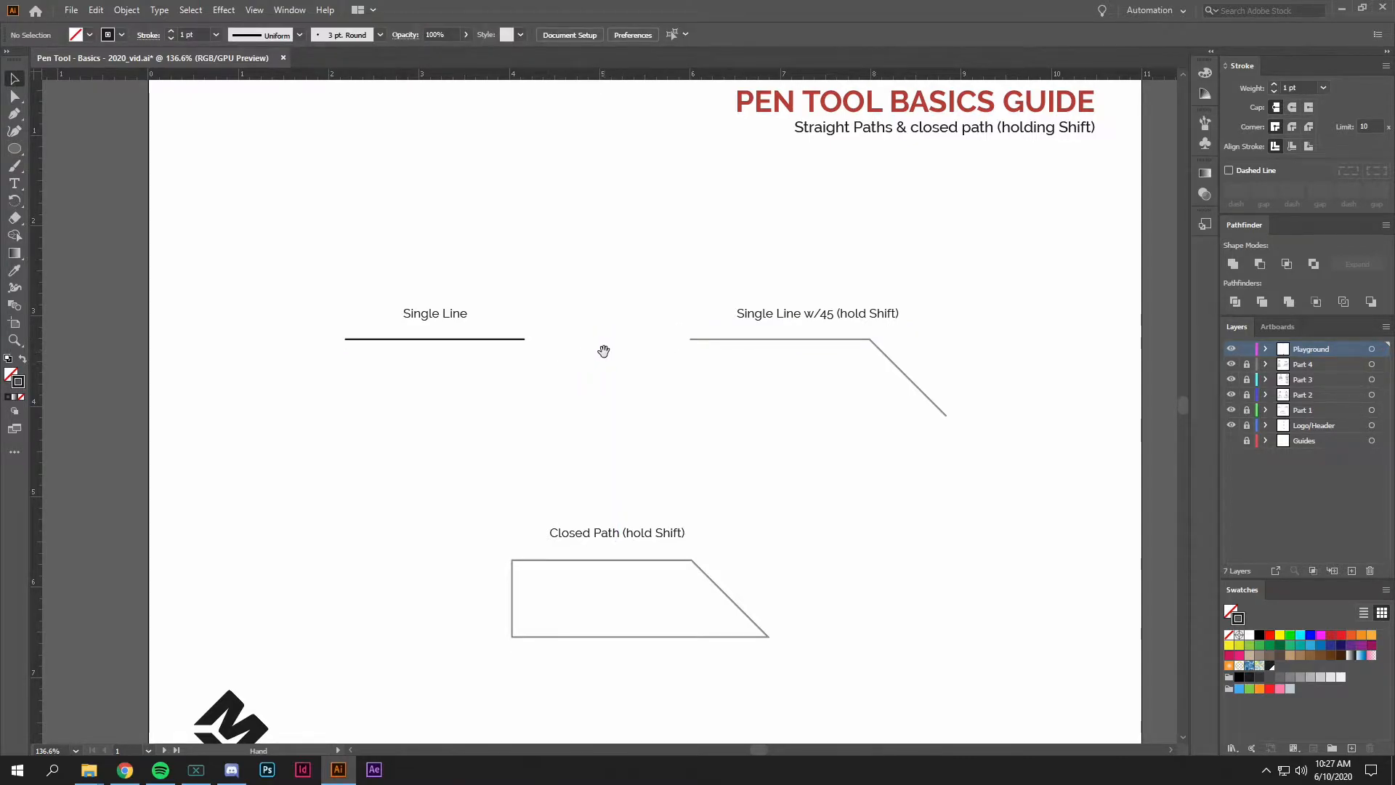
pyautogui.moveTo(603, 351); pyautogui.dragTo(568, 387)
pyautogui.press('p')
pyautogui.moveTo(766, 410); pyautogui.dragTo(676, 407)
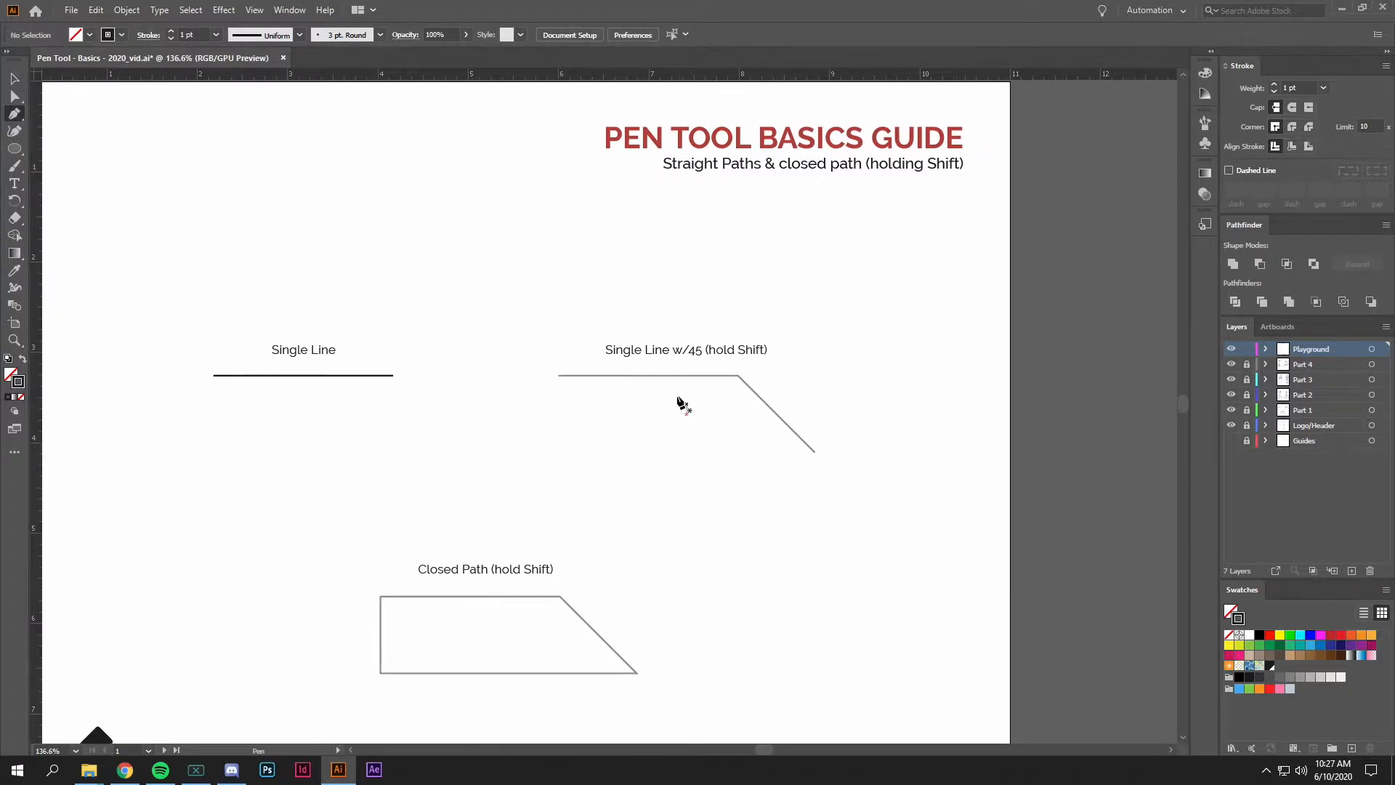
pyautogui.click(559, 377)
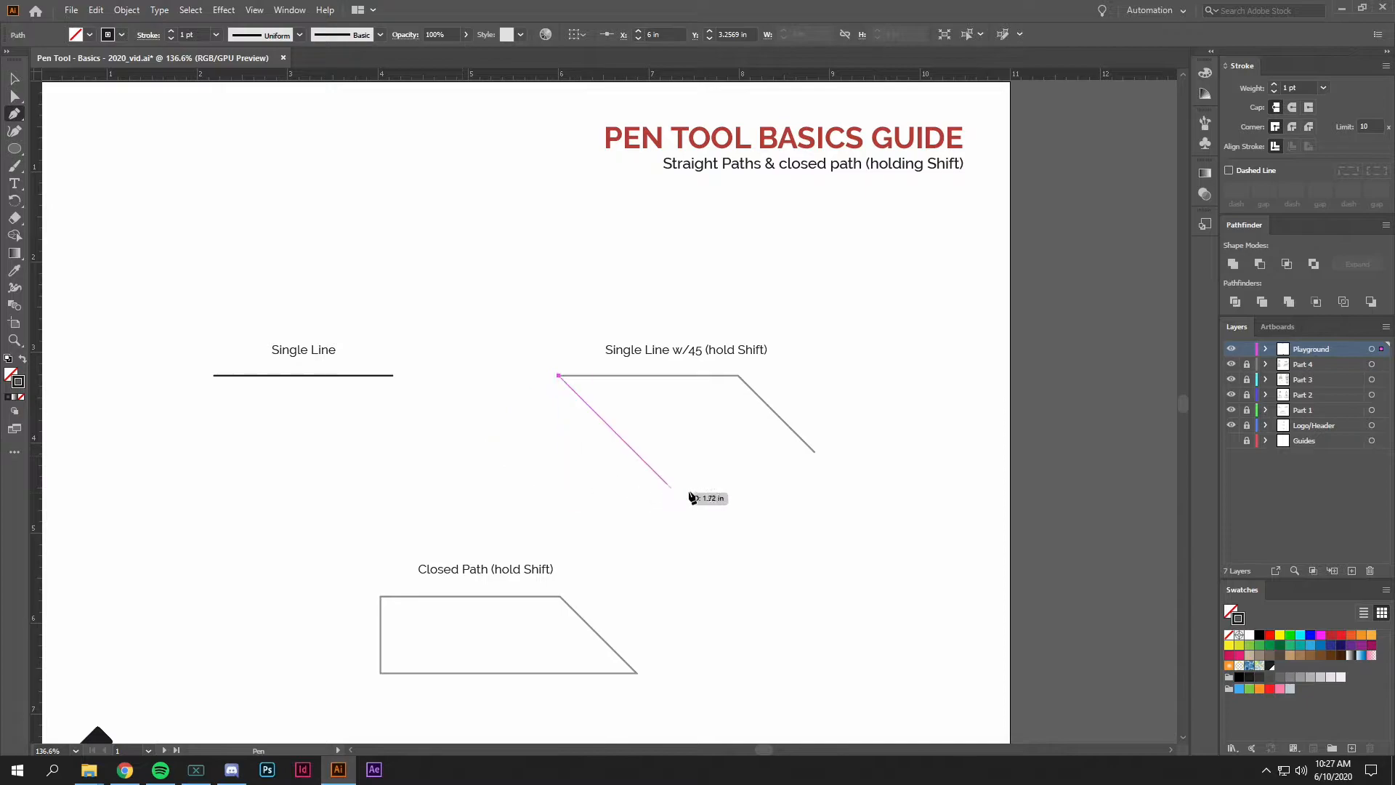
pyautogui.click(738, 376)
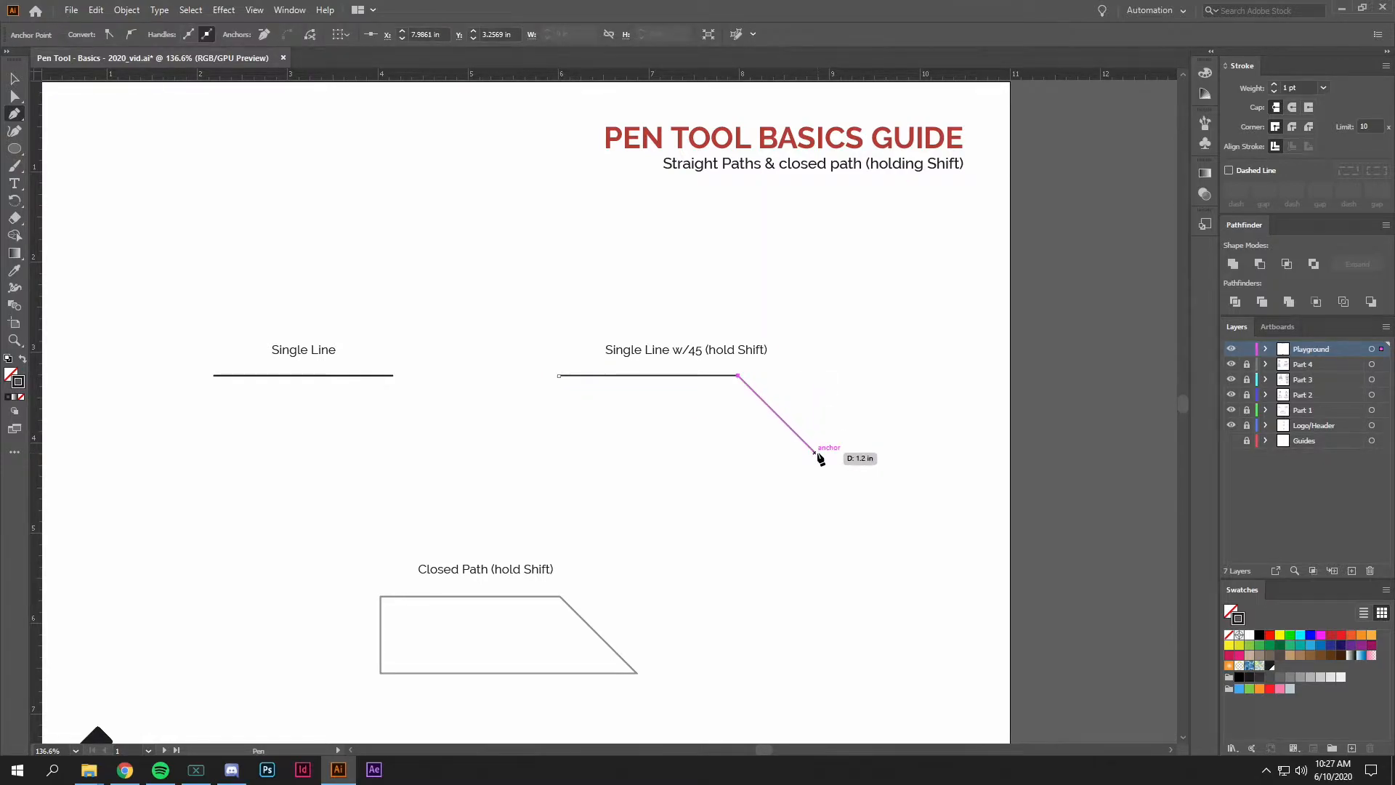
pyautogui.click(815, 453)
pyautogui.hotkey('ctrl', 'z')
pyautogui.keyDown('ctrl'); pyautogui.click(843, 456); pyautogui.keyUp('ctrl')
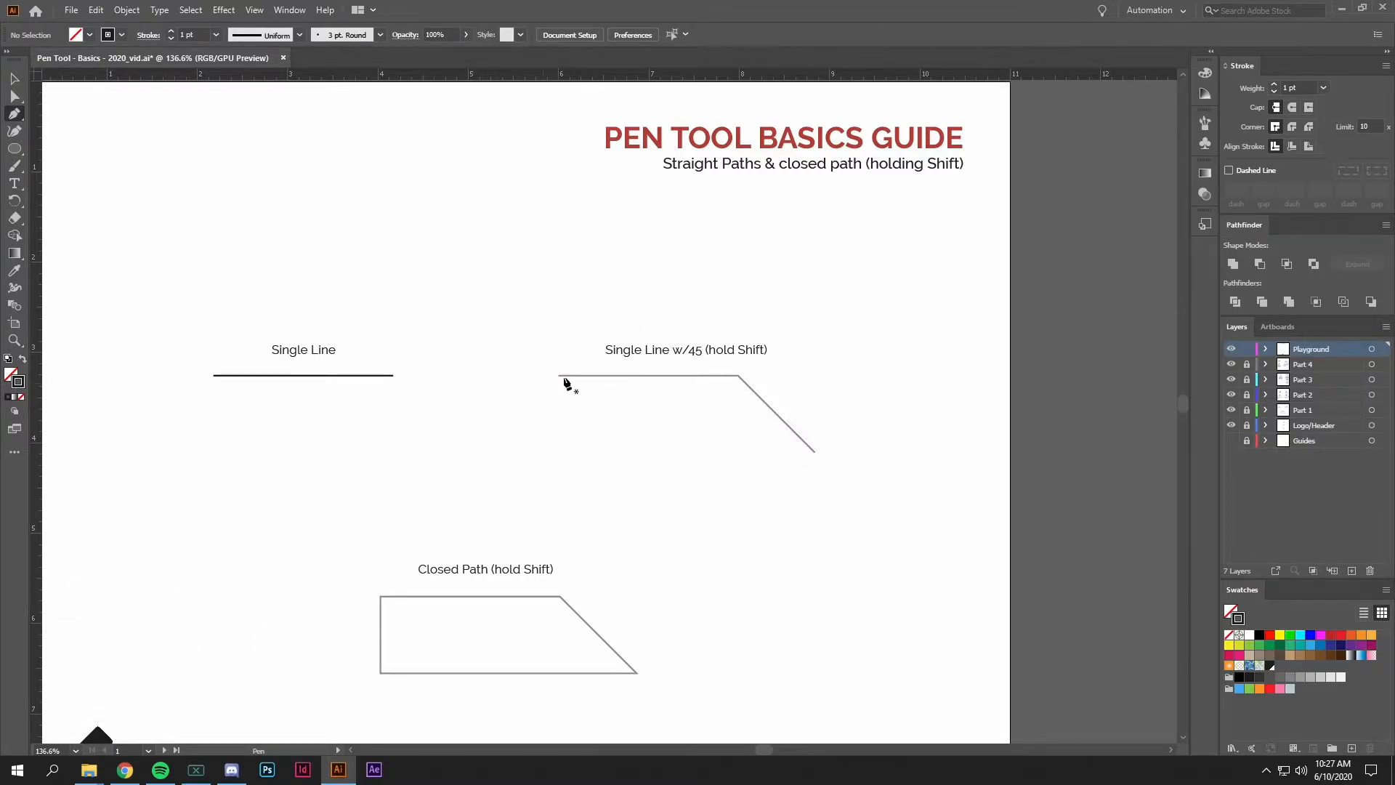
# Trace the "Single Line w/45" guide with a Pen path of one horizontal segment and one constrained 45-degree segment, and end the path
pyautogui.click(560, 376)
pyautogui.click(739, 376)
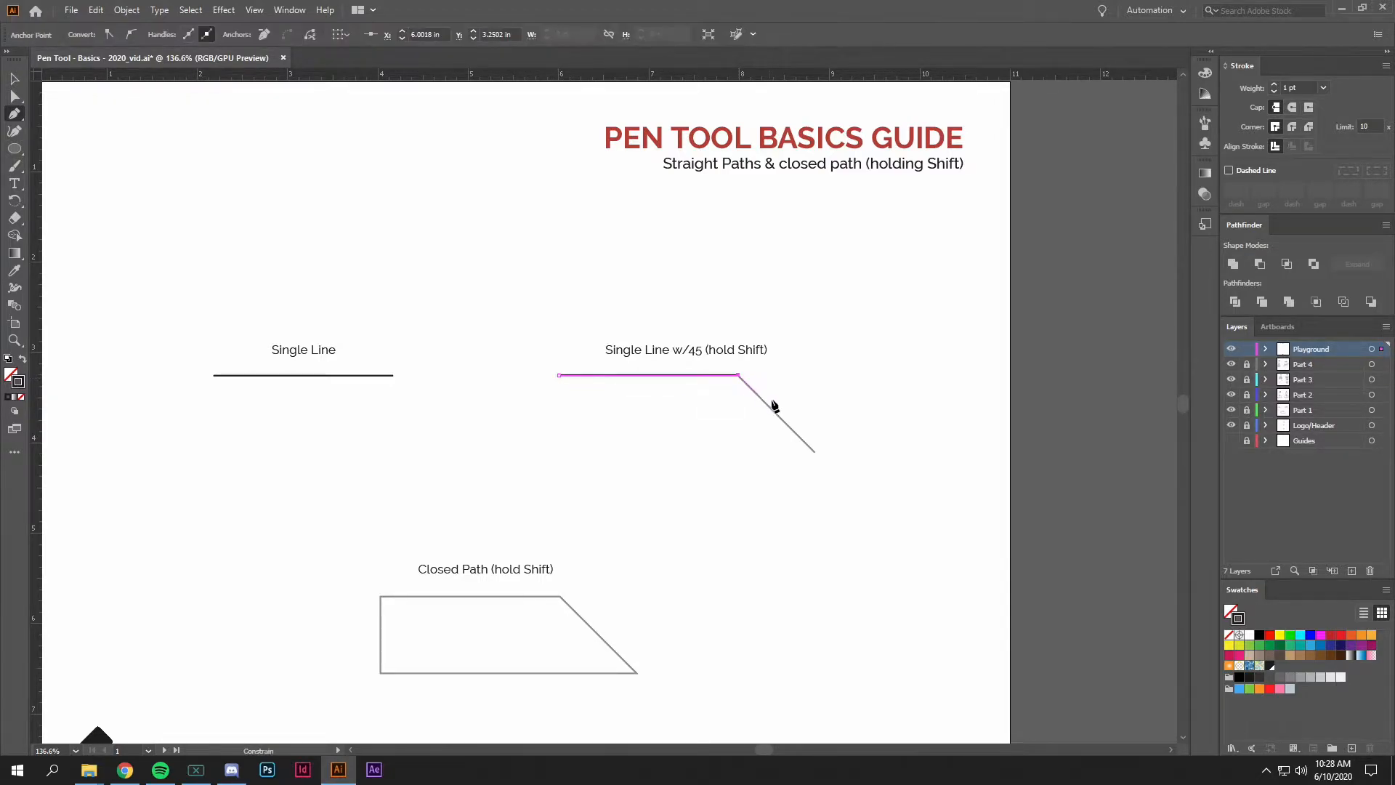
pyautogui.keyDown('shift'); pyautogui.click(813, 452); pyautogui.keyUp('shift')
pyautogui.press('Escape')
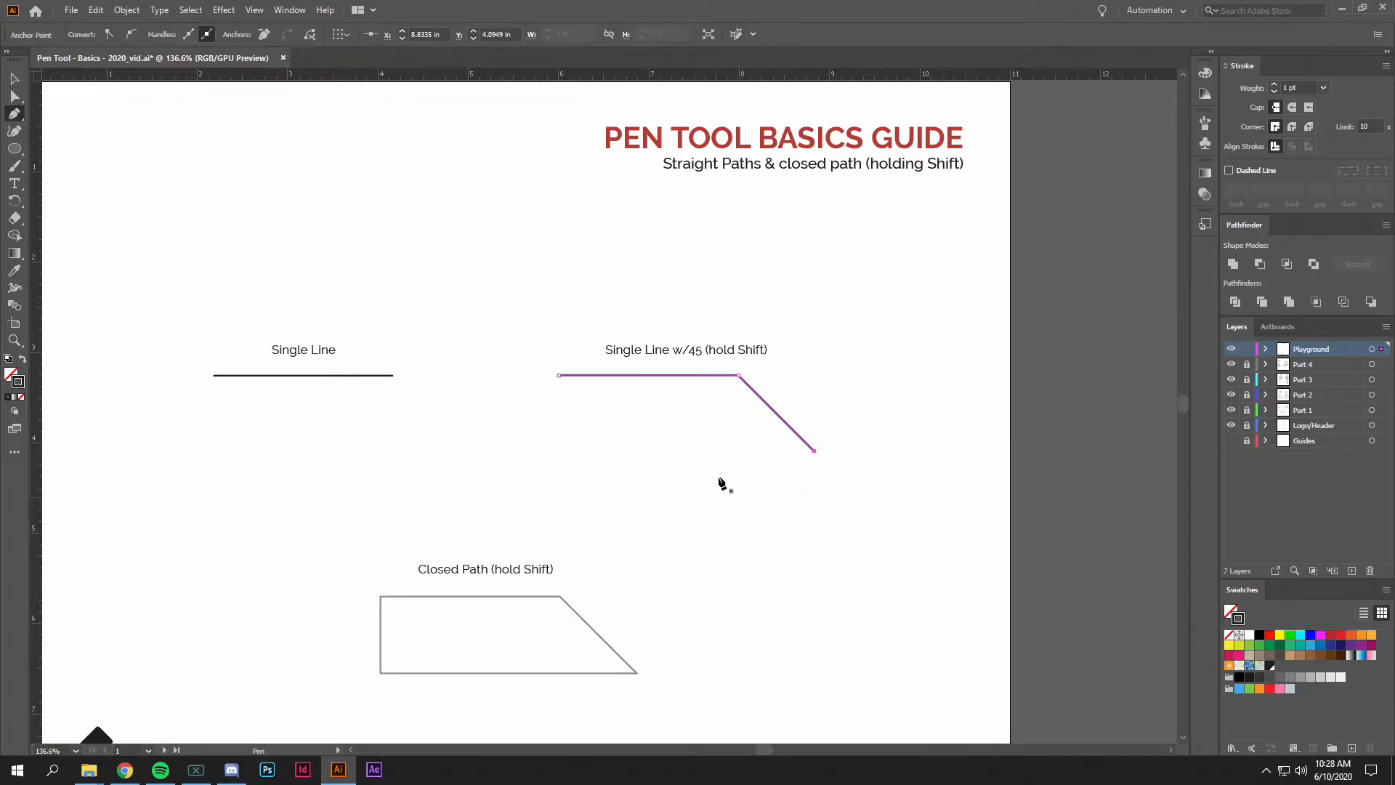
# Trace the upper edge and the diagonal edge of the Closed Path guide with the Pen tool, starting at its upper-left corner
pyautogui.moveTo(618, 545); pyautogui.dragTo(662, 504)
pyautogui.moveTo(482, 536); pyautogui.dragTo(516, 483)
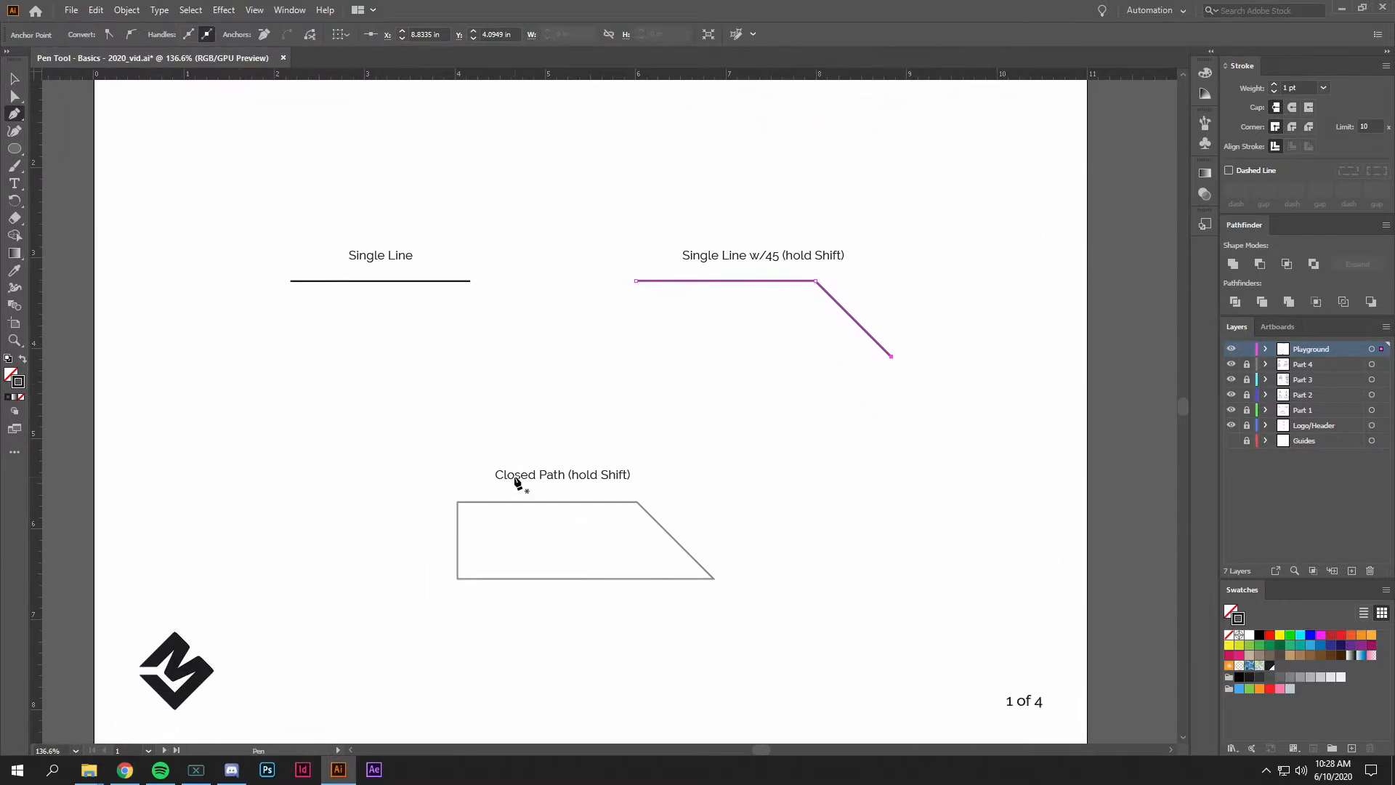
pyautogui.click(458, 502)
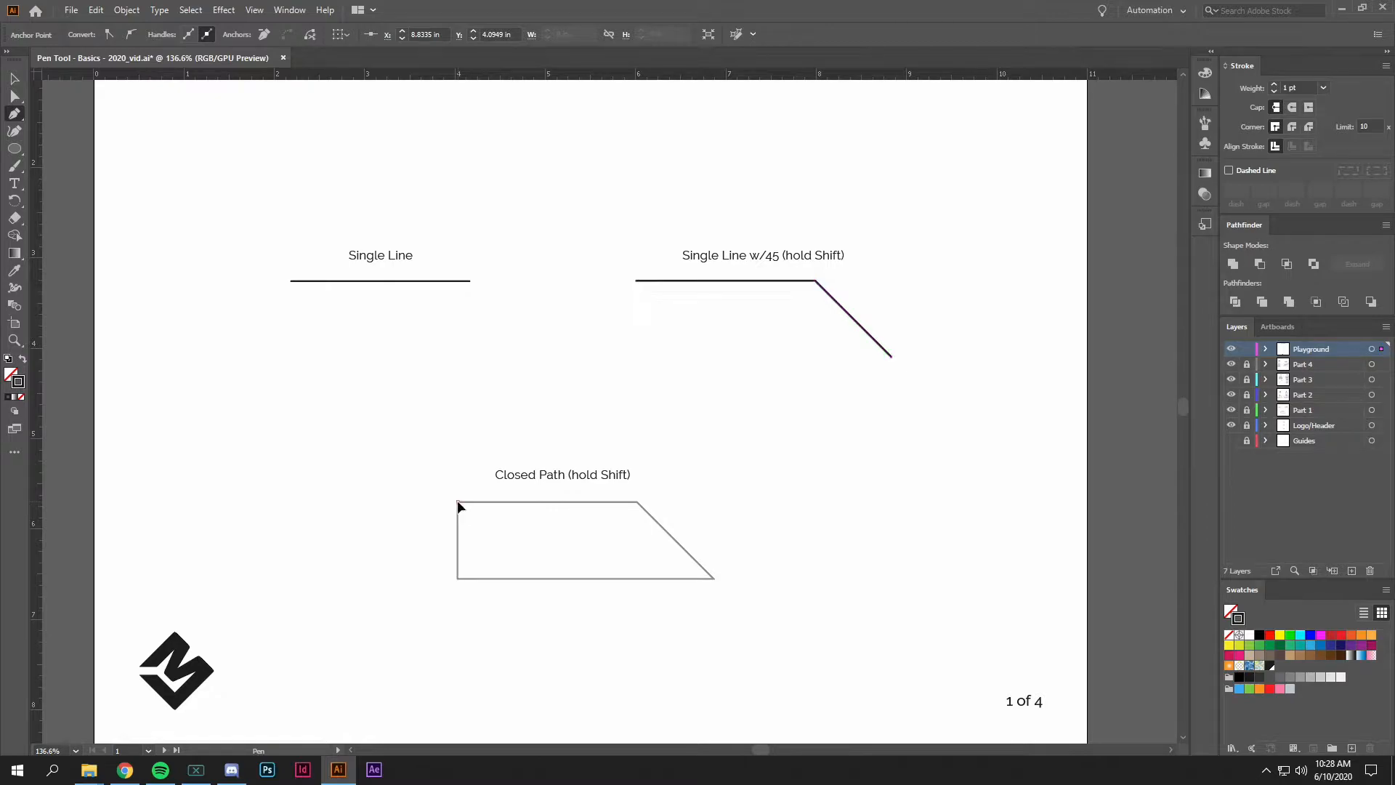
pyautogui.click(637, 502)
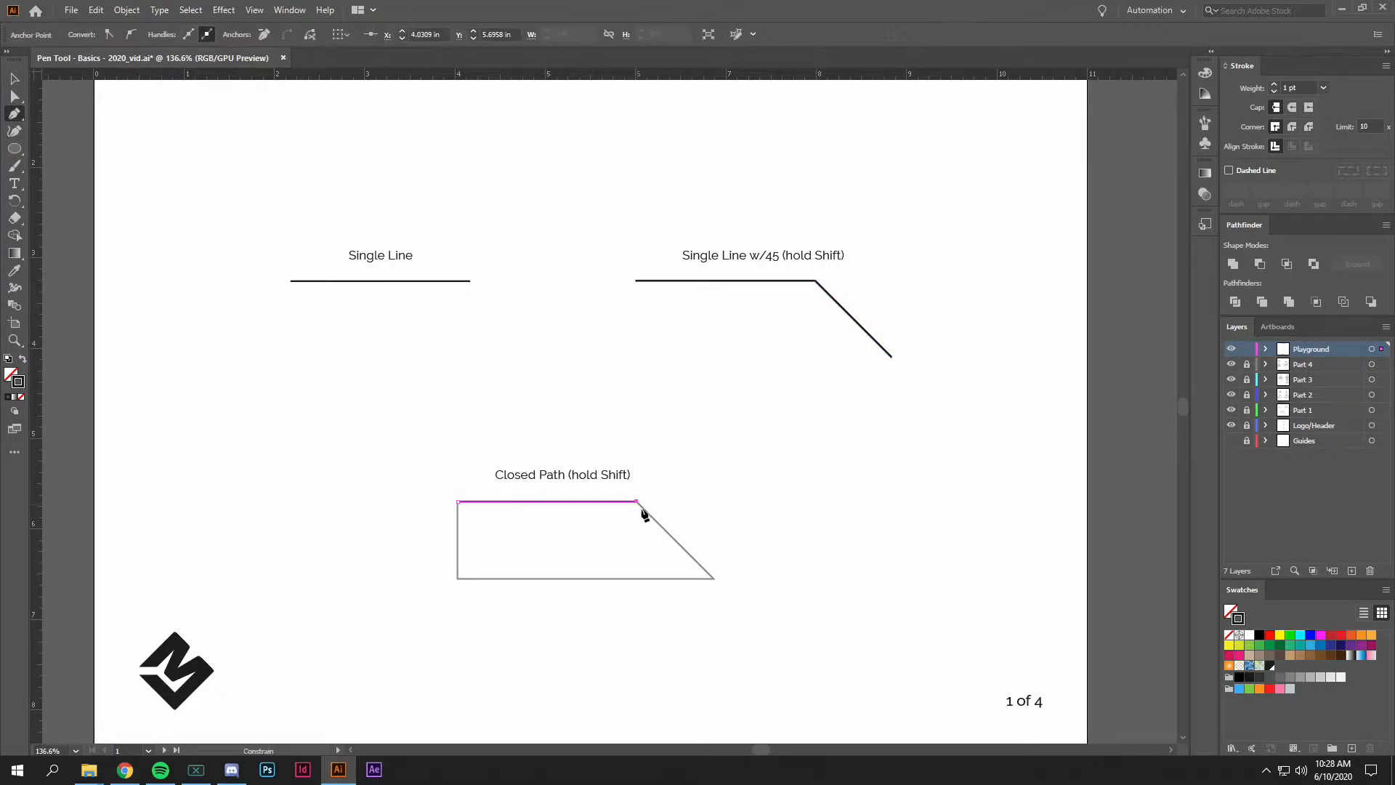
pyautogui.click(715, 579)
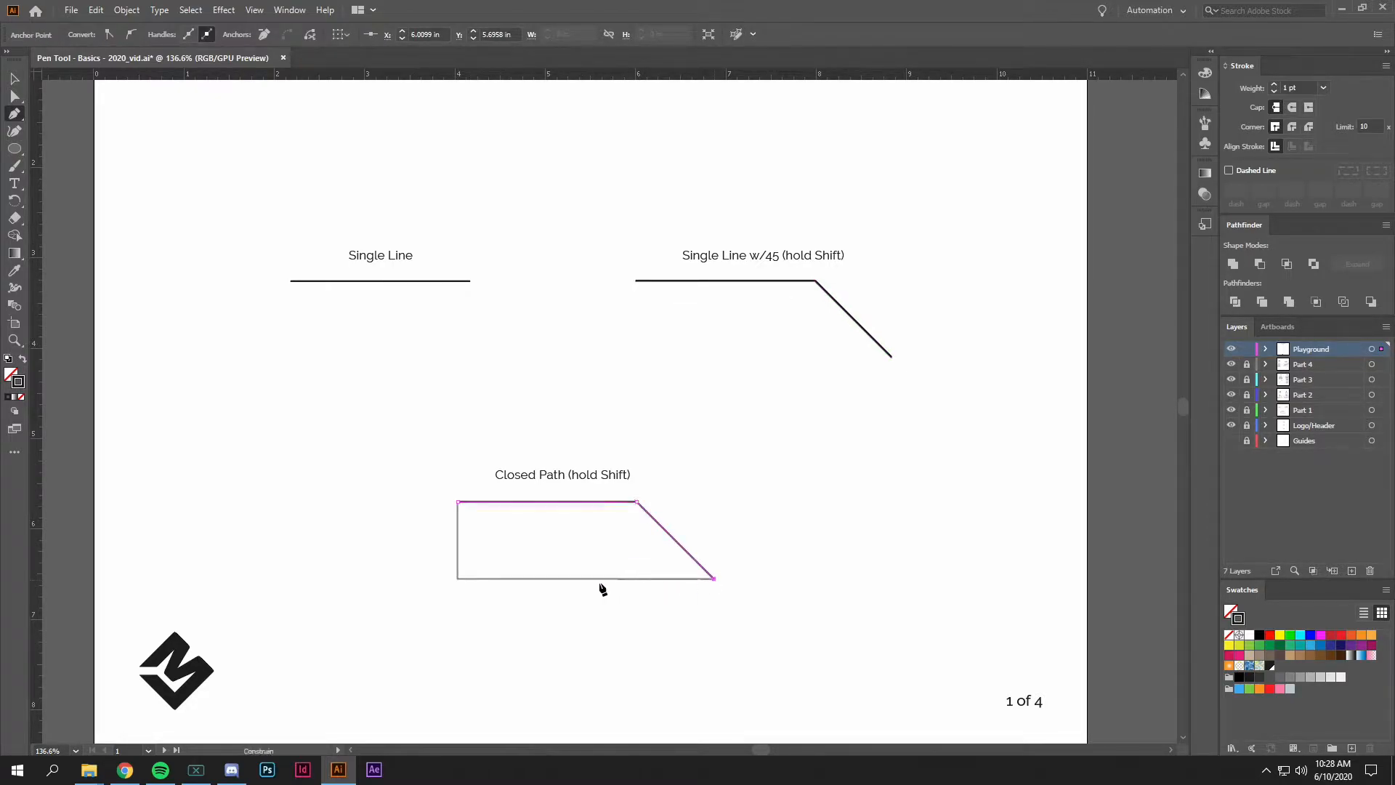
pyautogui.click(457, 579)
pyautogui.moveTo(460, 564); pyautogui.dragTo(726, 552)
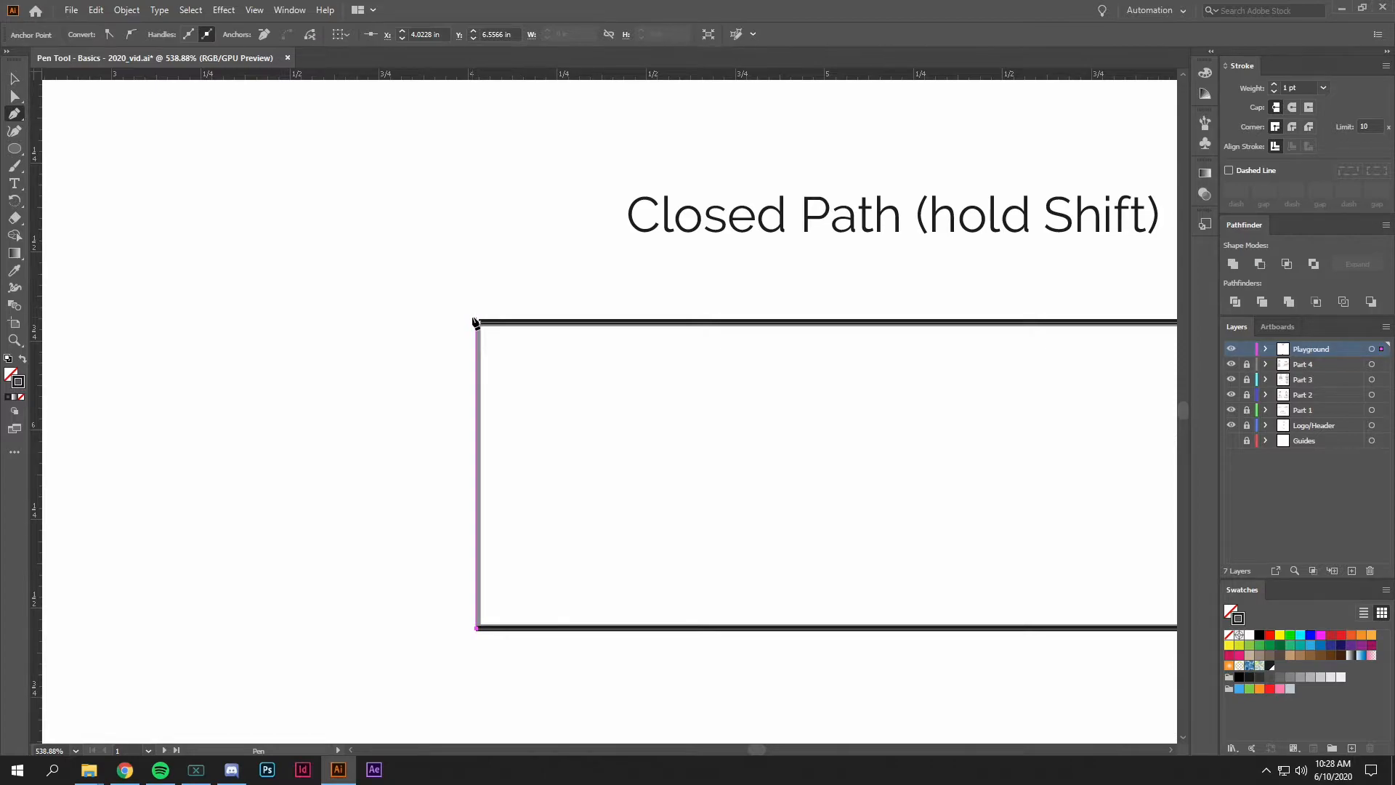
pyautogui.moveTo(739, 454); pyautogui.dragTo(589, 459)
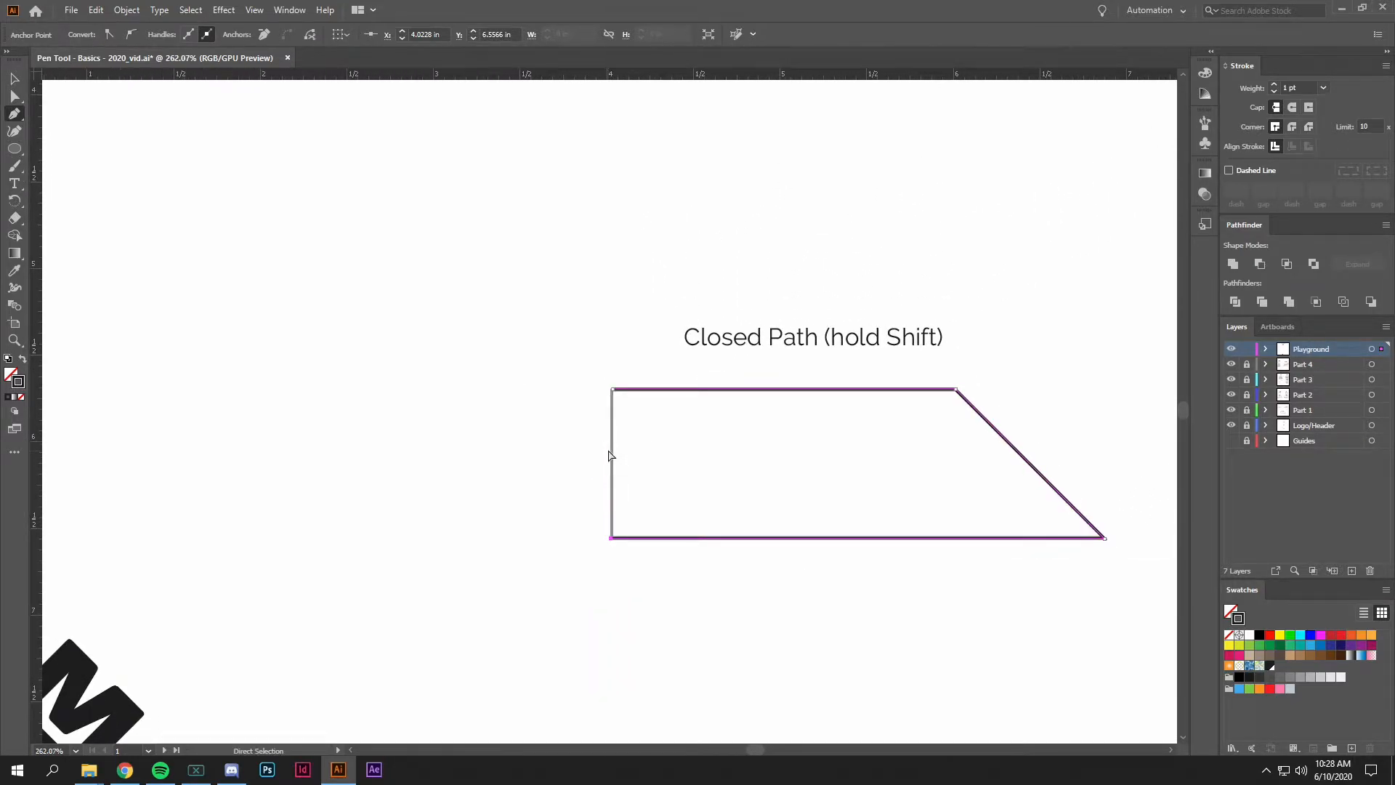
pyautogui.hotkey('ctrl', 'z')
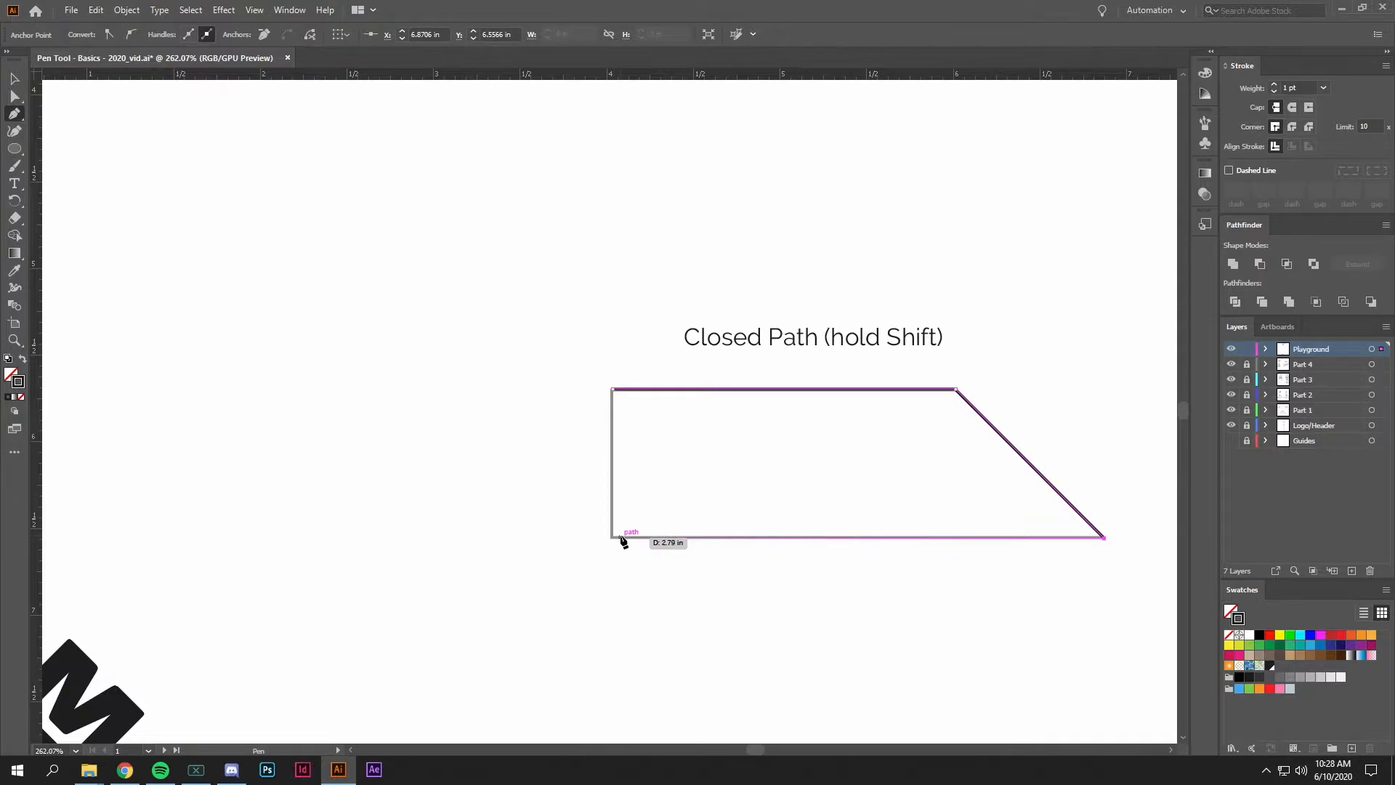
# Continue the Closed Path outline to the guide's lower-left corner and close it on the starting anchor at the upper-left corner
pyautogui.scroll(6, 623, 538)
pyautogui.moveTo(792, 450); pyautogui.dragTo(707, 573)
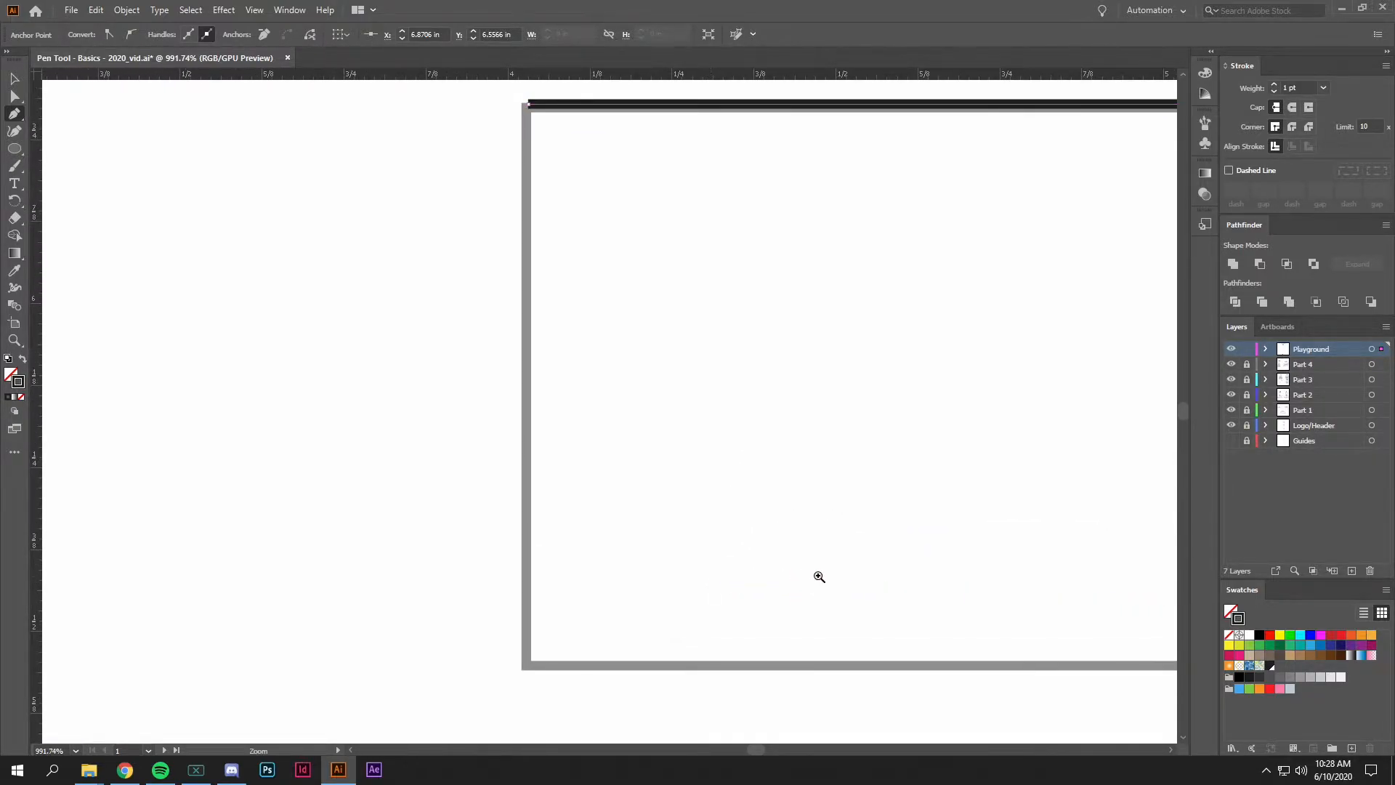
pyautogui.moveTo(930, 506)
pyautogui.mouseDown()
pyautogui.moveTo(752, 517)
pyautogui.moveTo(916, 508)
pyautogui.mouseUp()
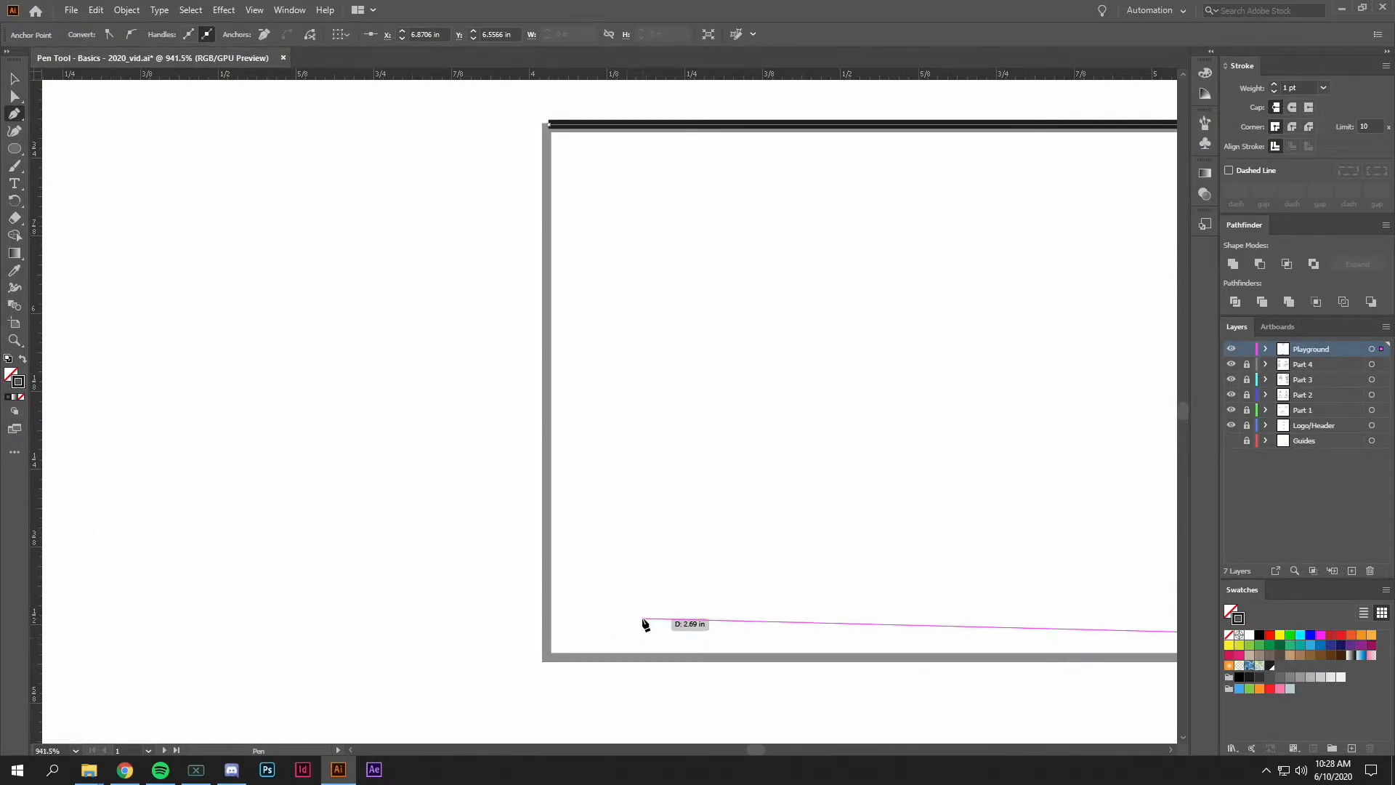
pyautogui.click(550, 661)
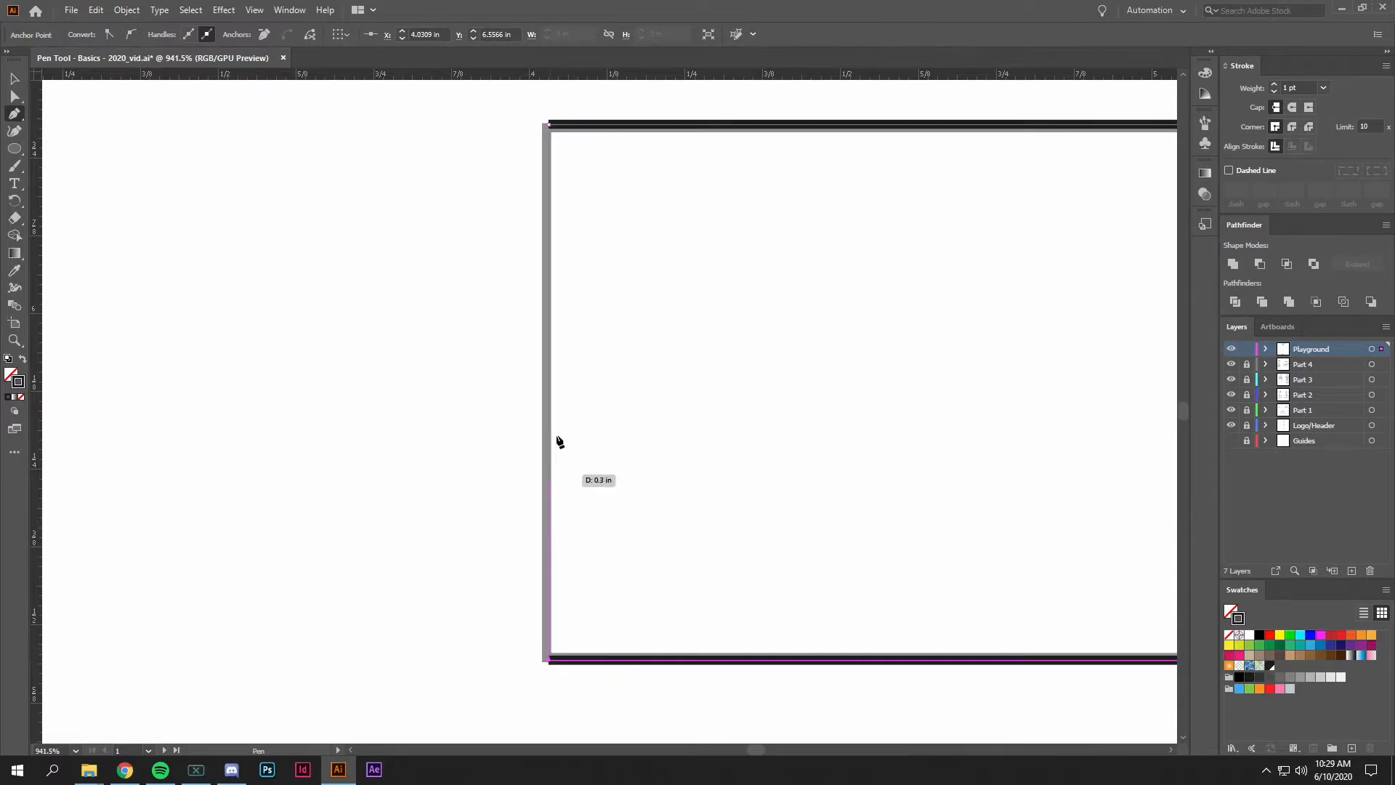
pyautogui.click(548, 125)
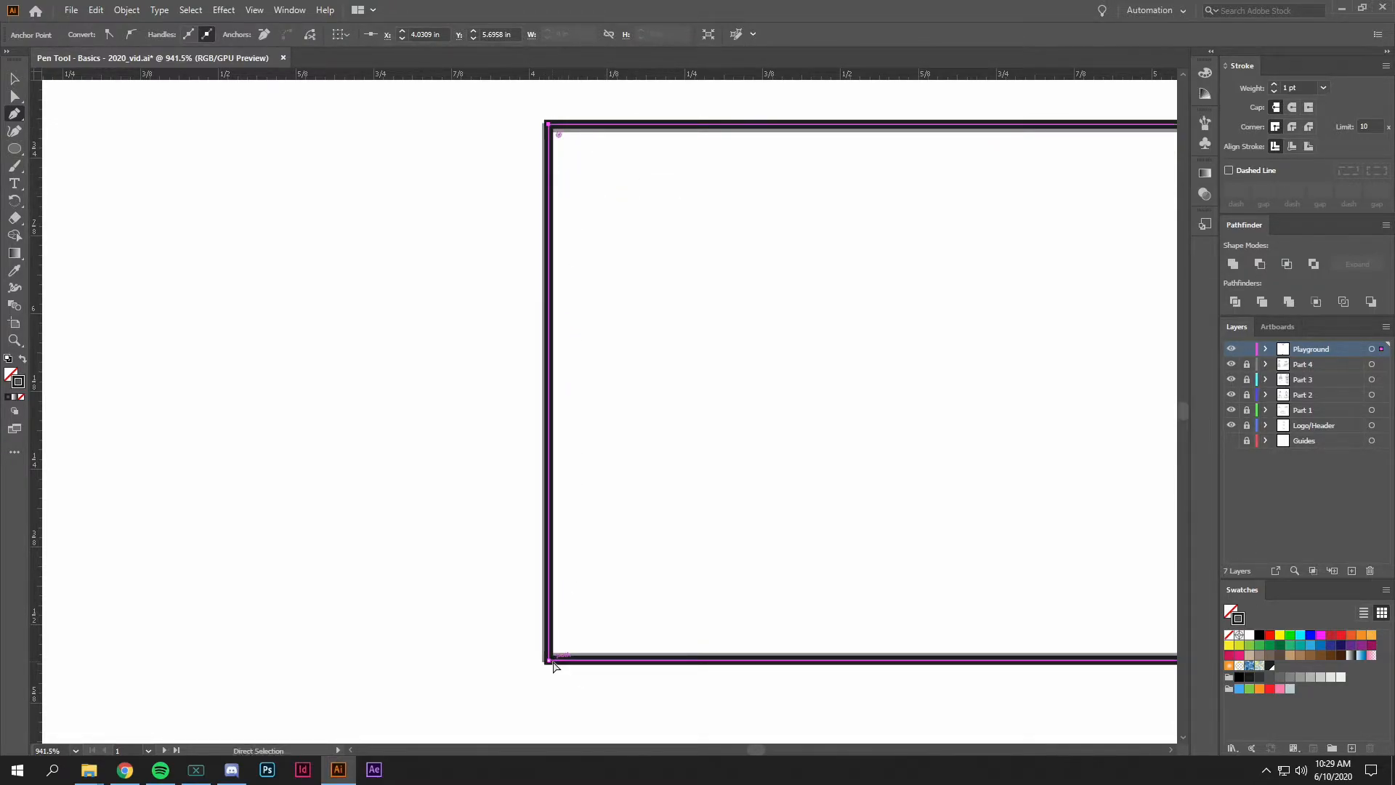
# Delete the upper-left anchor point of the closed shape and look over the snapping options
pyautogui.press('Delete')
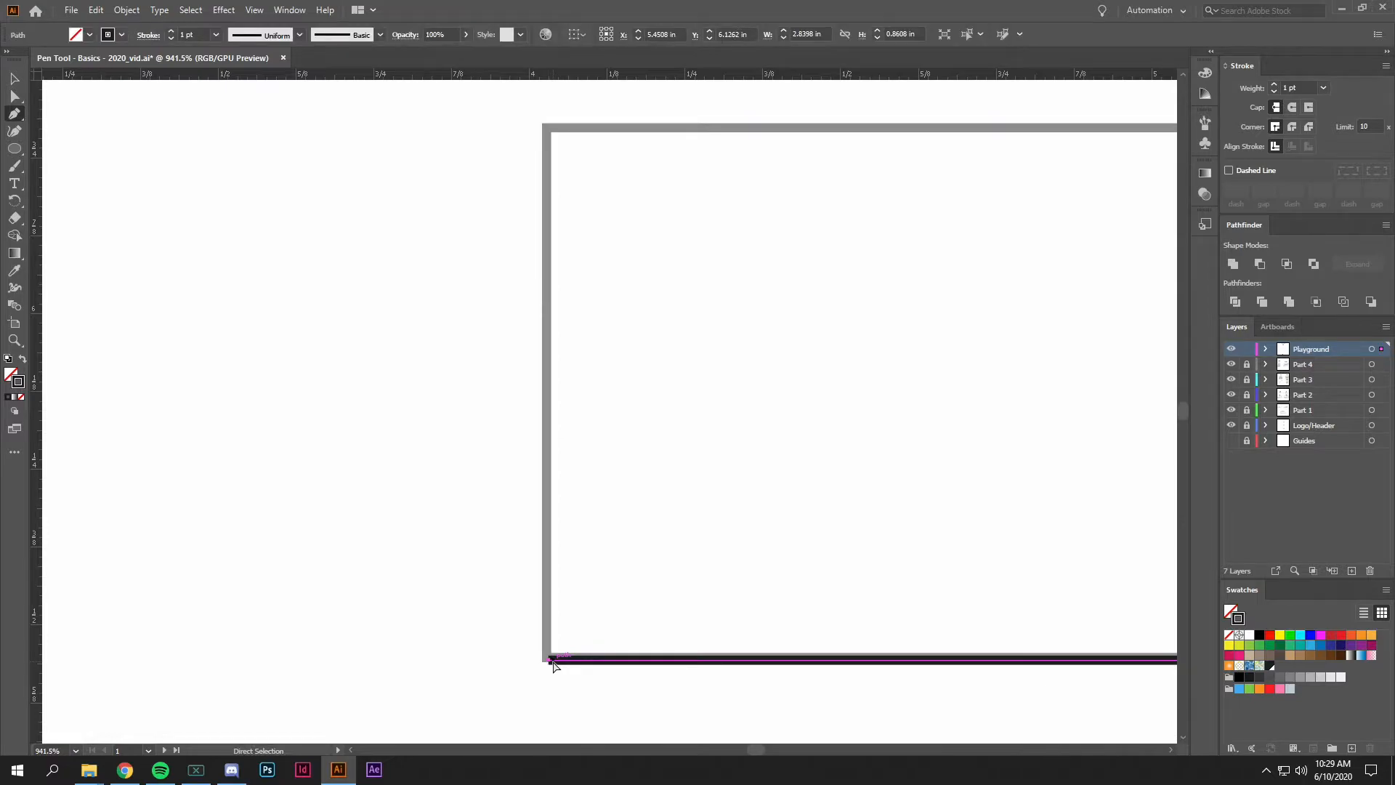
pyautogui.click(254, 10)
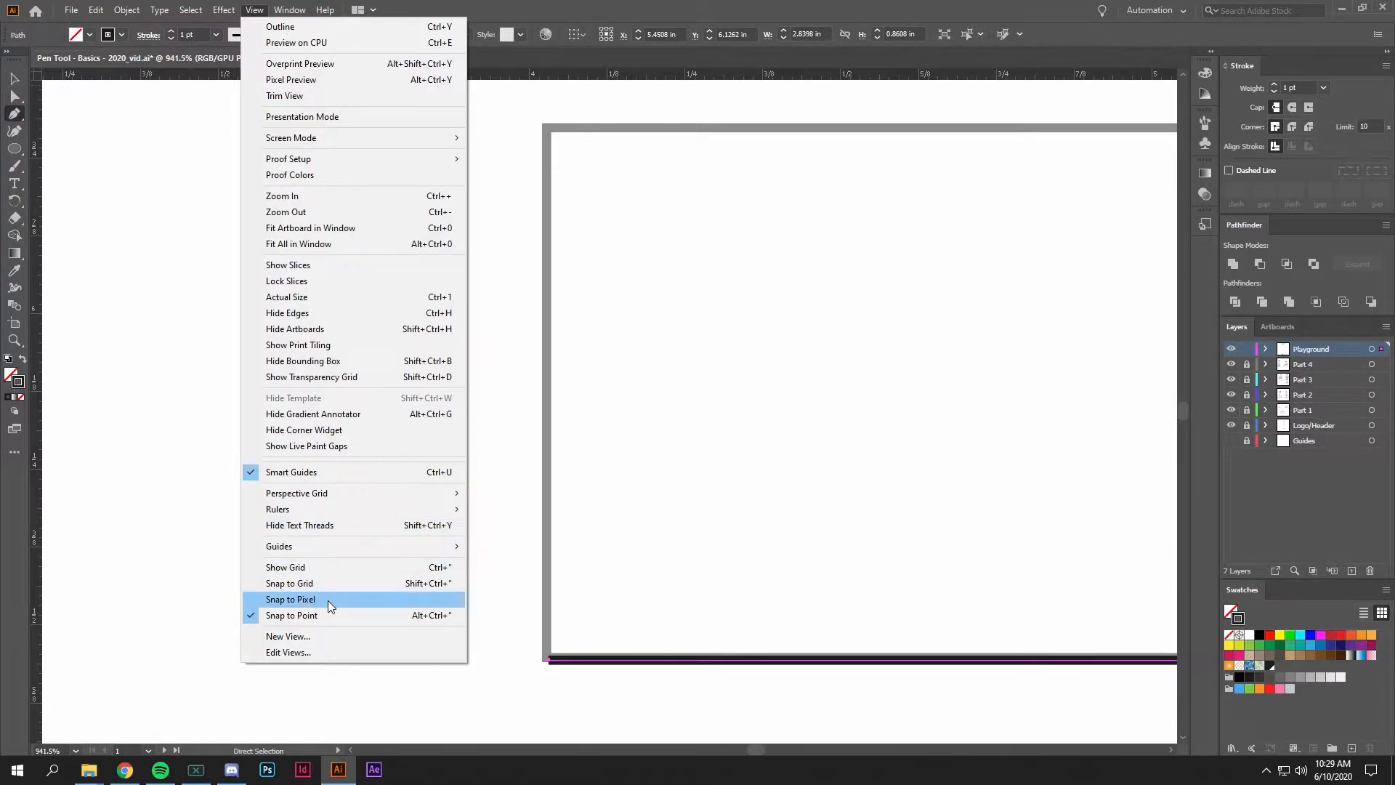
pyautogui.click(595, 487)
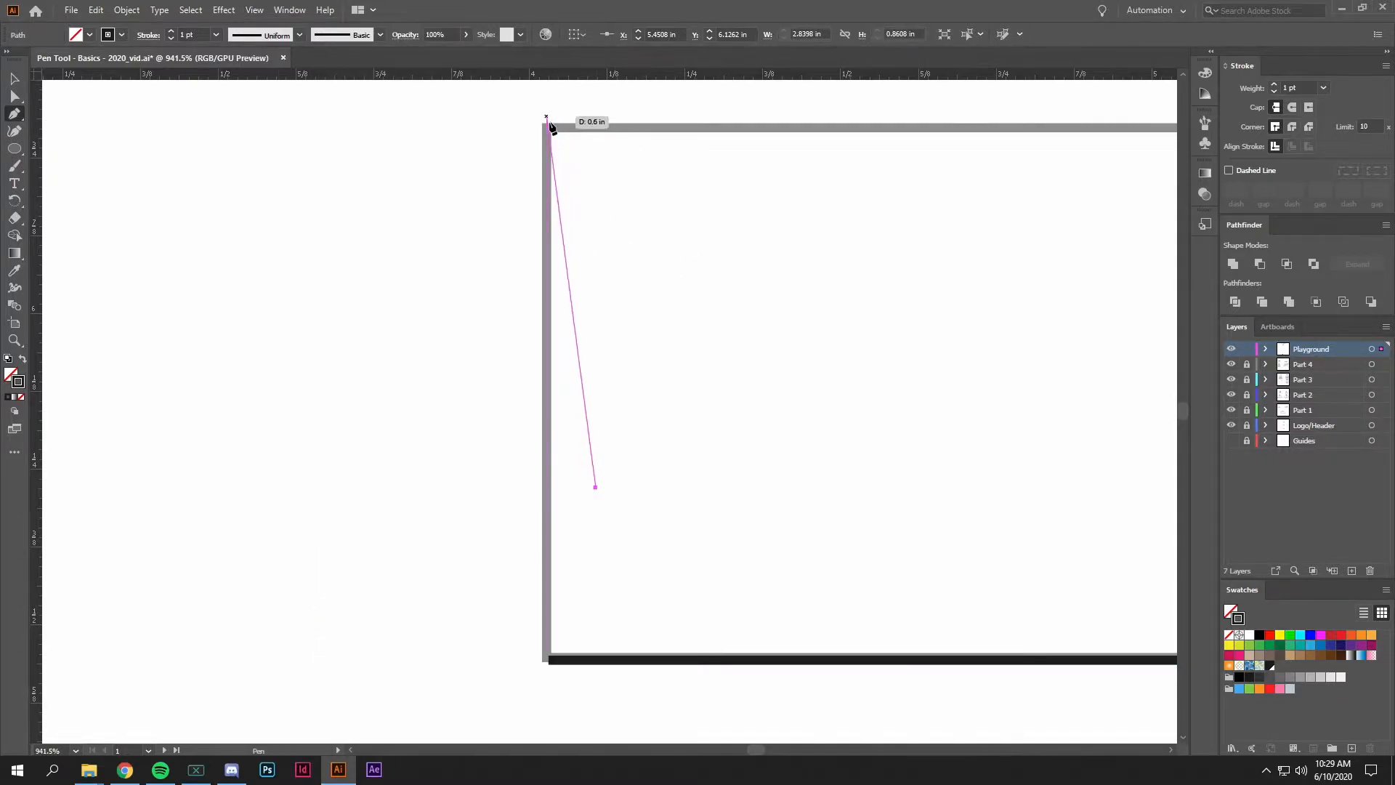
pyautogui.hotkey('ctrl', 'z')
# Continue the open path from the diagonal's upper end to the guide's upper-left corner and close it at the lower-left anchor
pyautogui.scroll(-3, 863, 409)
pyautogui.moveTo(876, 407); pyautogui.dragTo(554, 428)
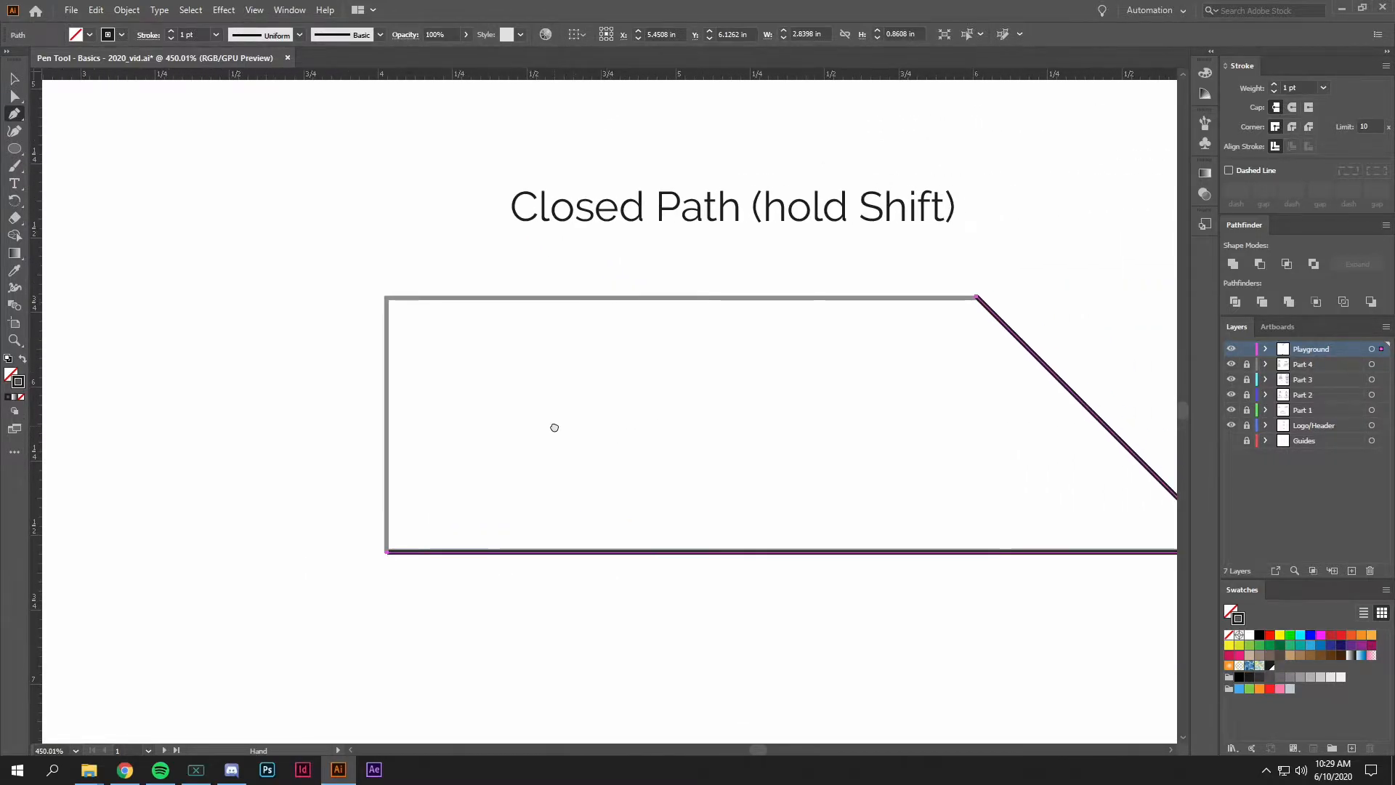
pyautogui.moveTo(885, 347); pyautogui.dragTo(788, 365)
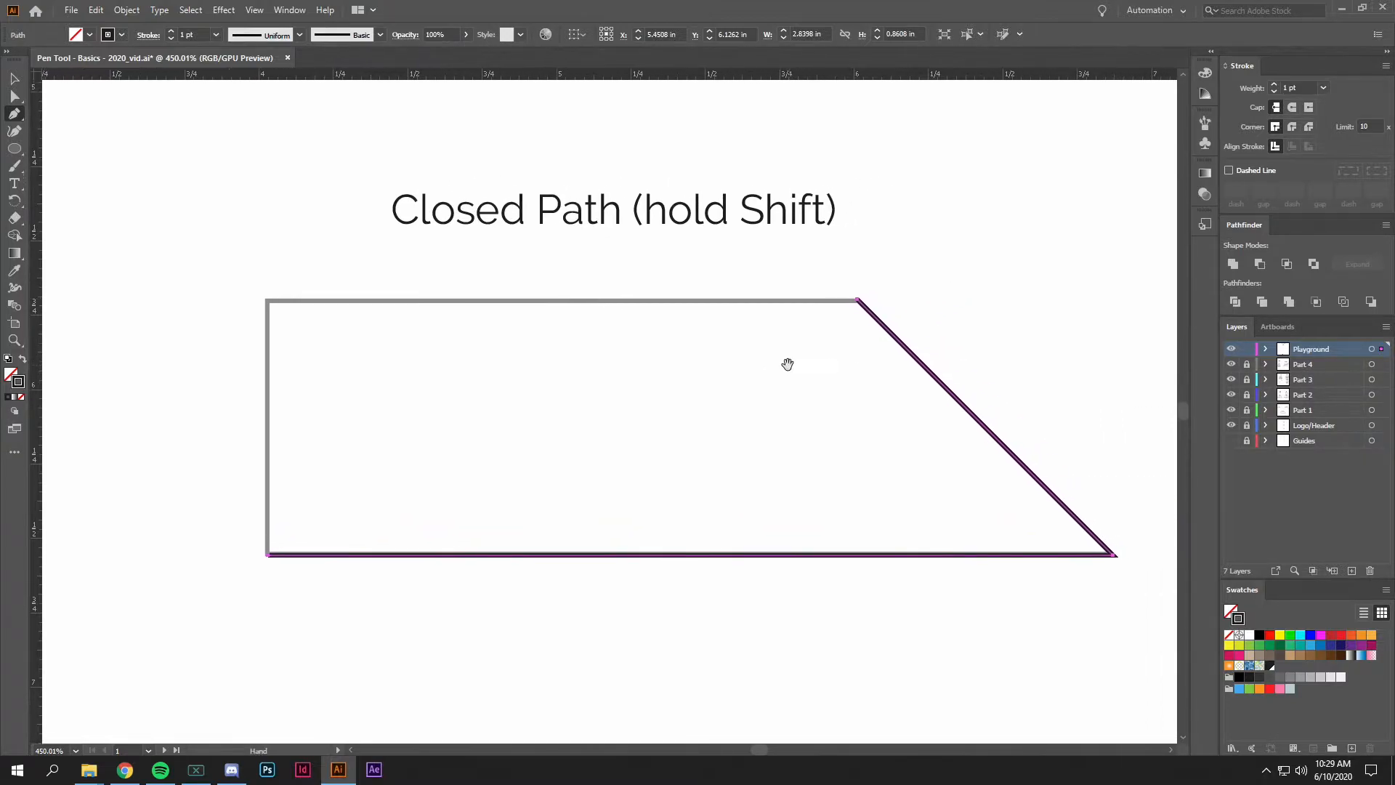
pyautogui.click(857, 300)
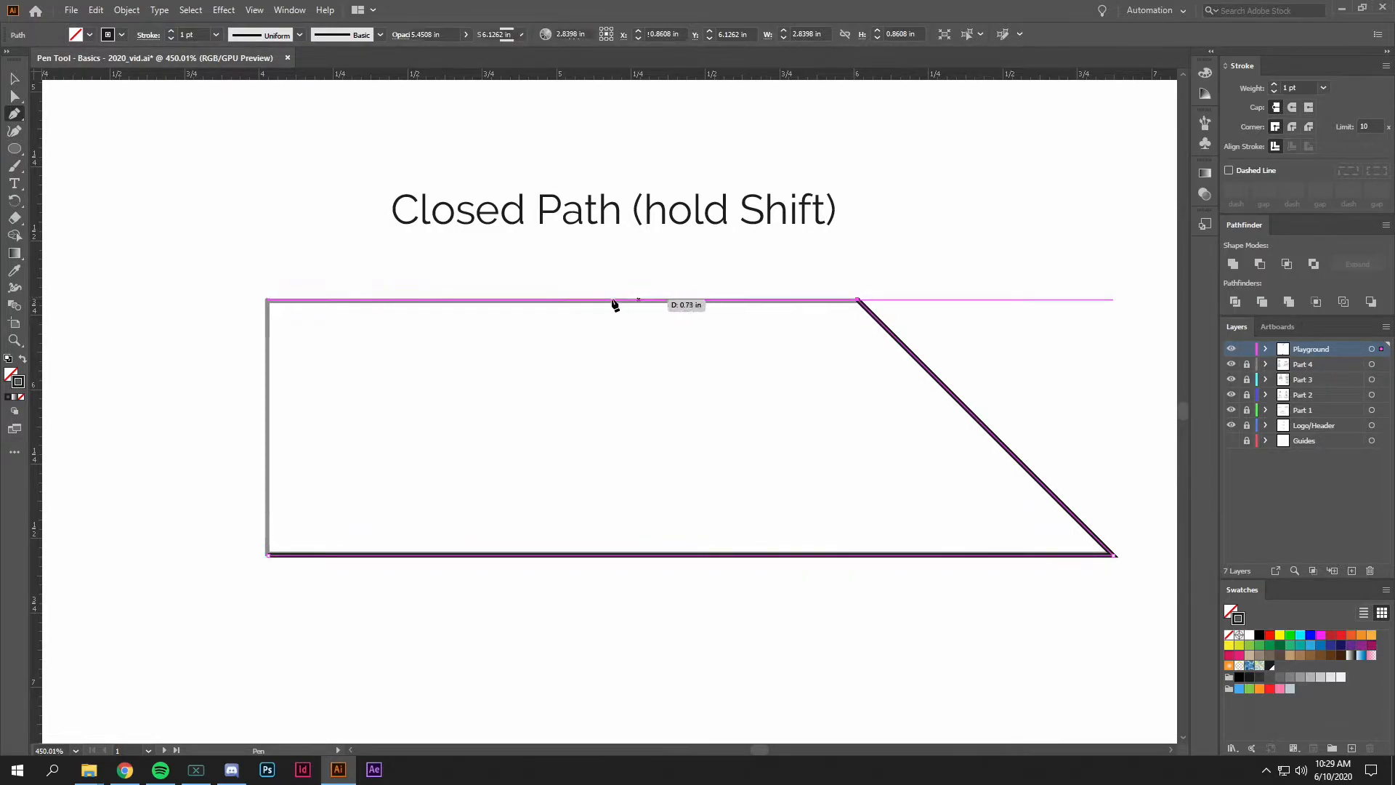
pyautogui.click(270, 301)
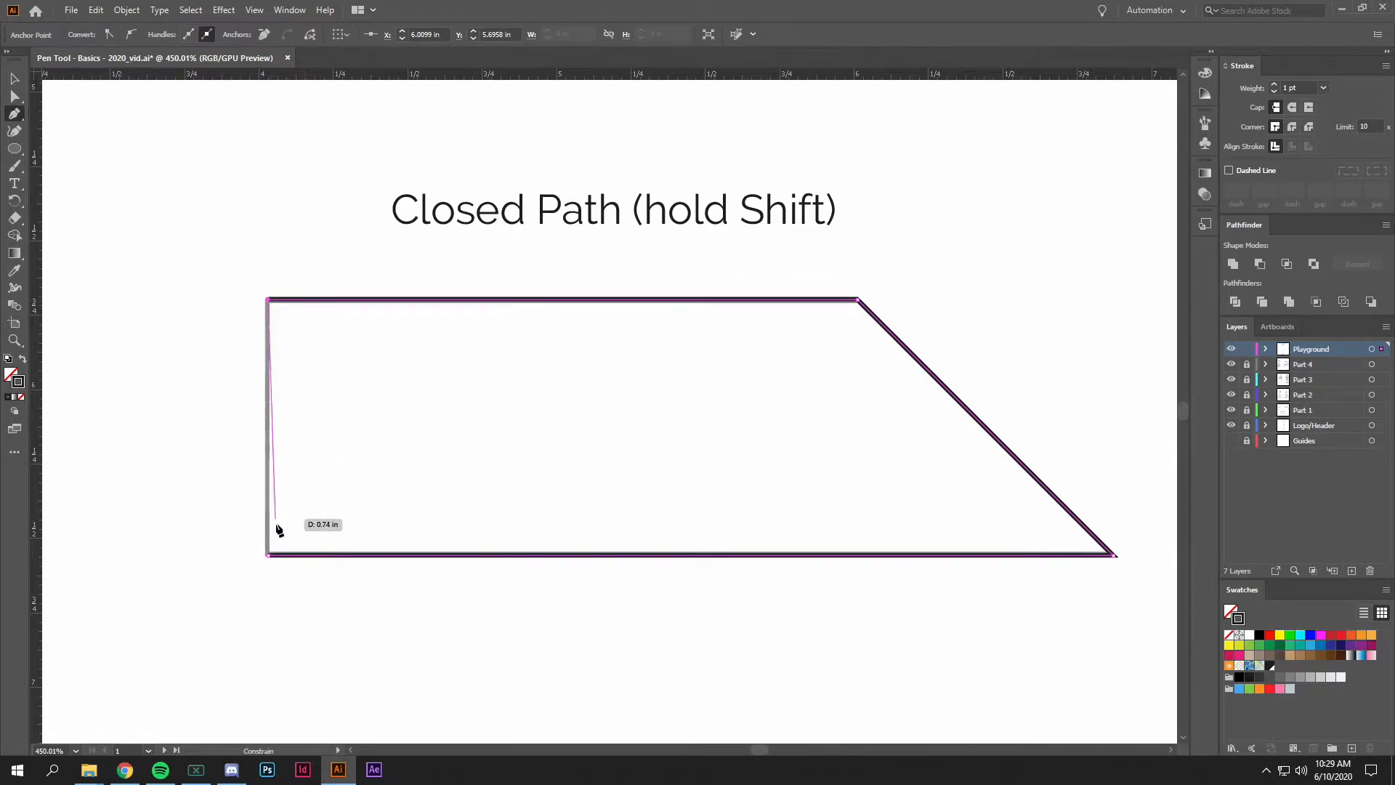
pyautogui.click(271, 556)
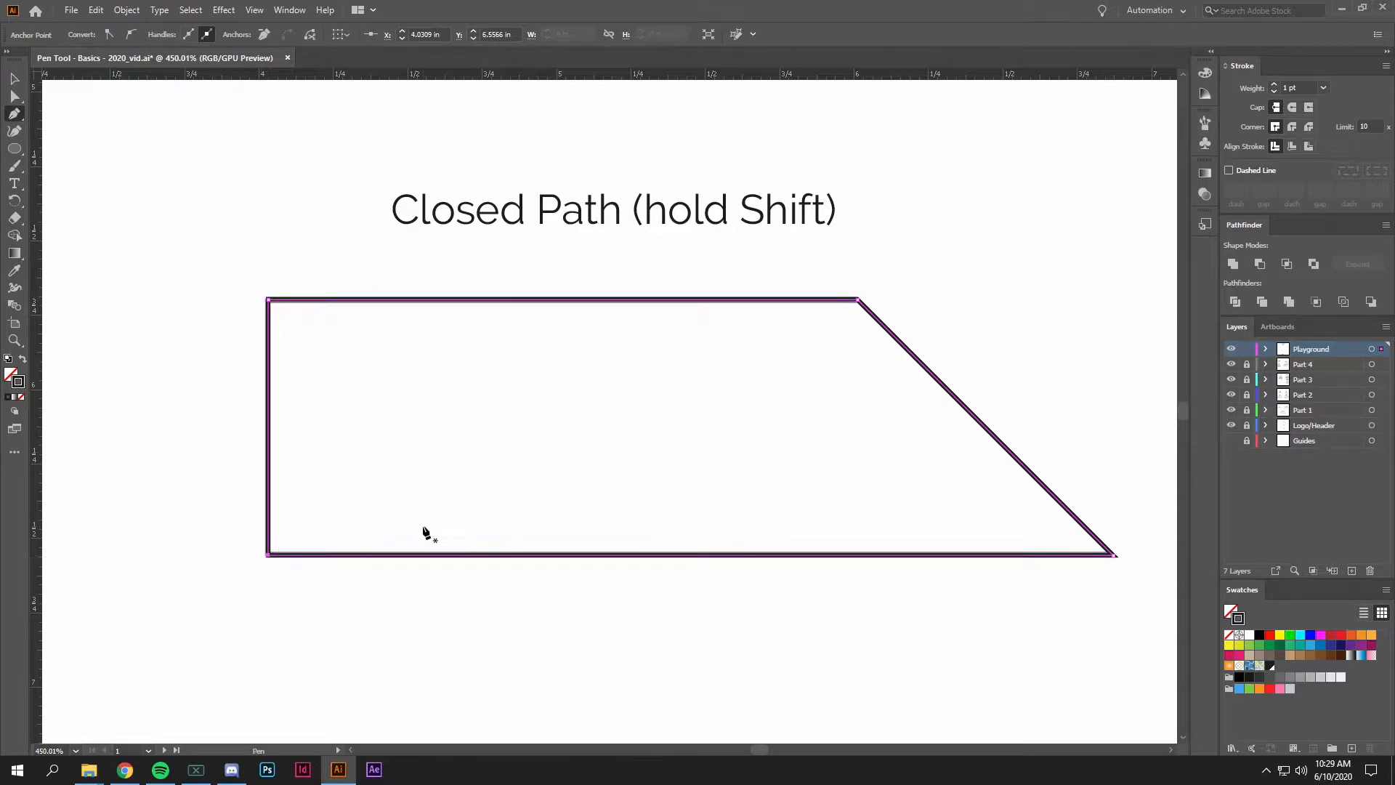
# Trace the U-Shape Curve guide with two Pen anchors, extending the first handle straight up to the dashed line and the second equally far down
pyautogui.moveTo(679, 616); pyautogui.dragTo(579, 605)
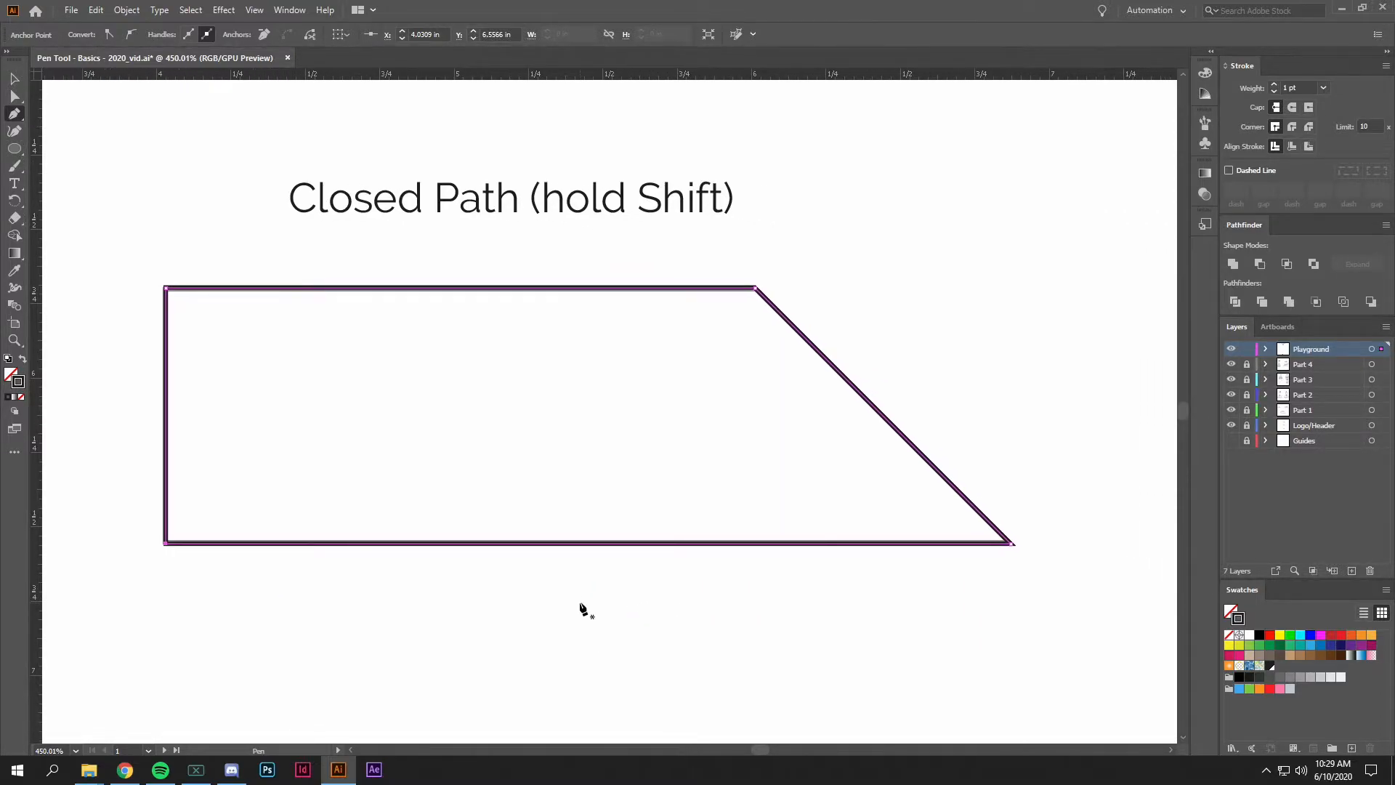
pyautogui.moveTo(705, 597); pyautogui.dragTo(427, 608)
pyautogui.moveTo(525, 635); pyautogui.dragTo(506, 547)
pyautogui.scroll(-10, 497, 649)
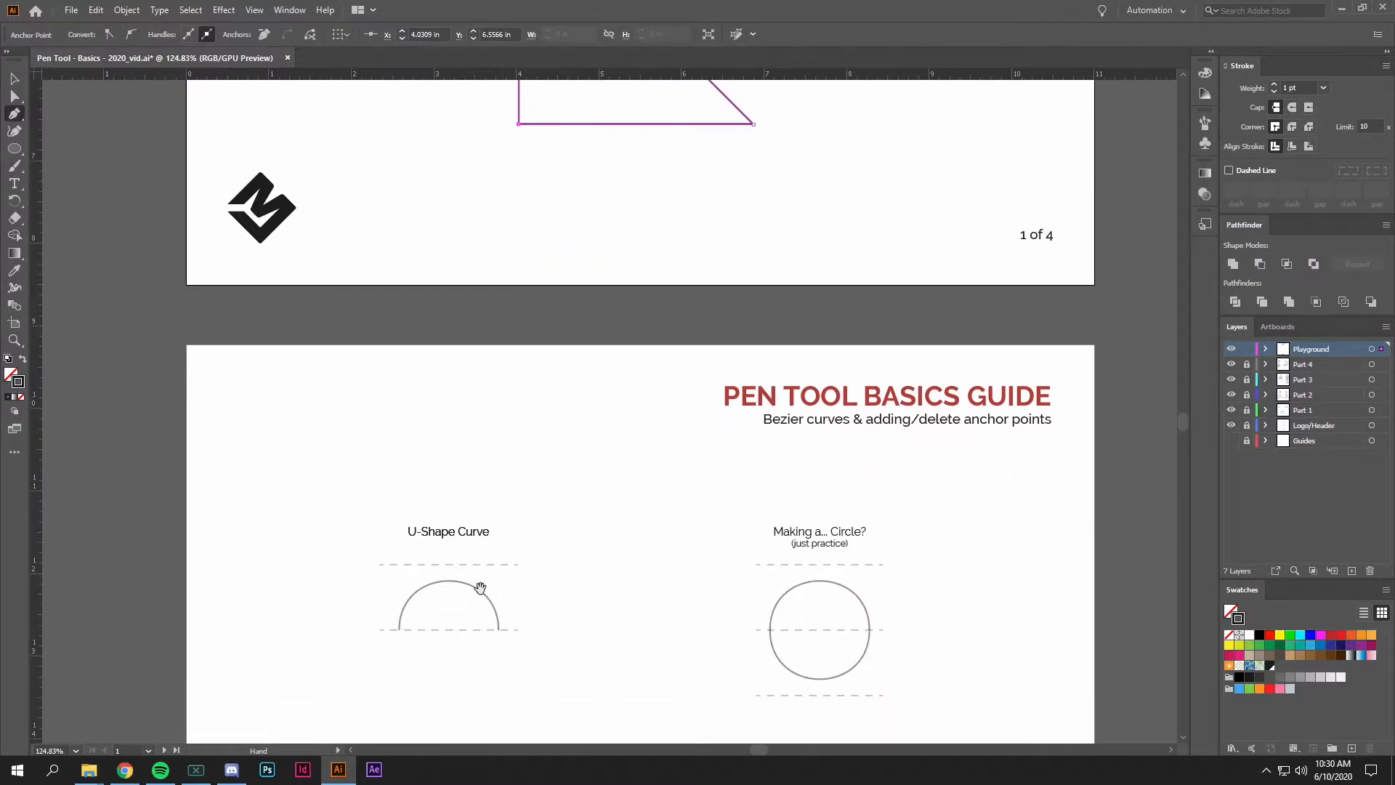
pyautogui.scroll(-1, 482, 363)
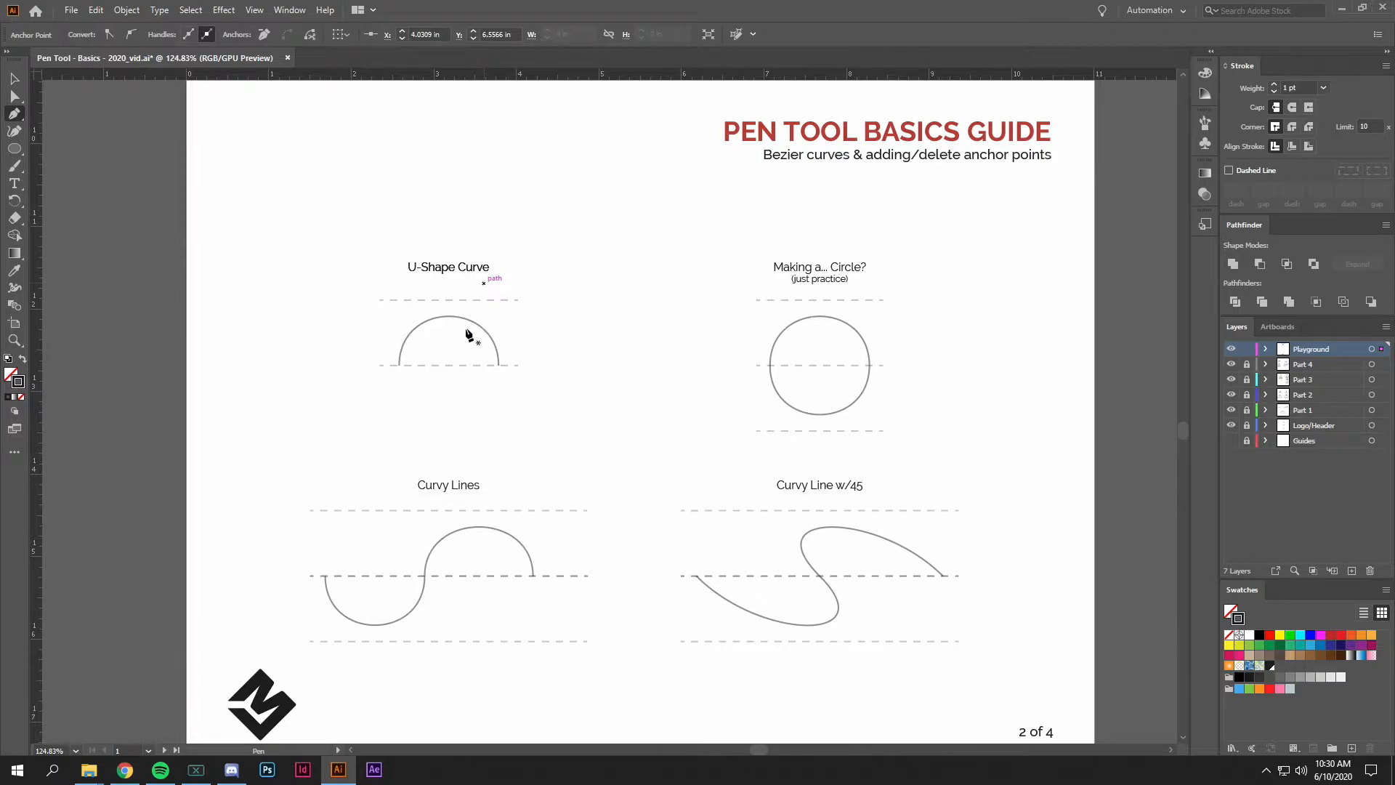
pyautogui.hotkey('ctrl', 'space')
pyautogui.moveTo(386, 347); pyautogui.dragTo(595, 371)
pyautogui.moveTo(540, 330); pyautogui.dragTo(524, 461)
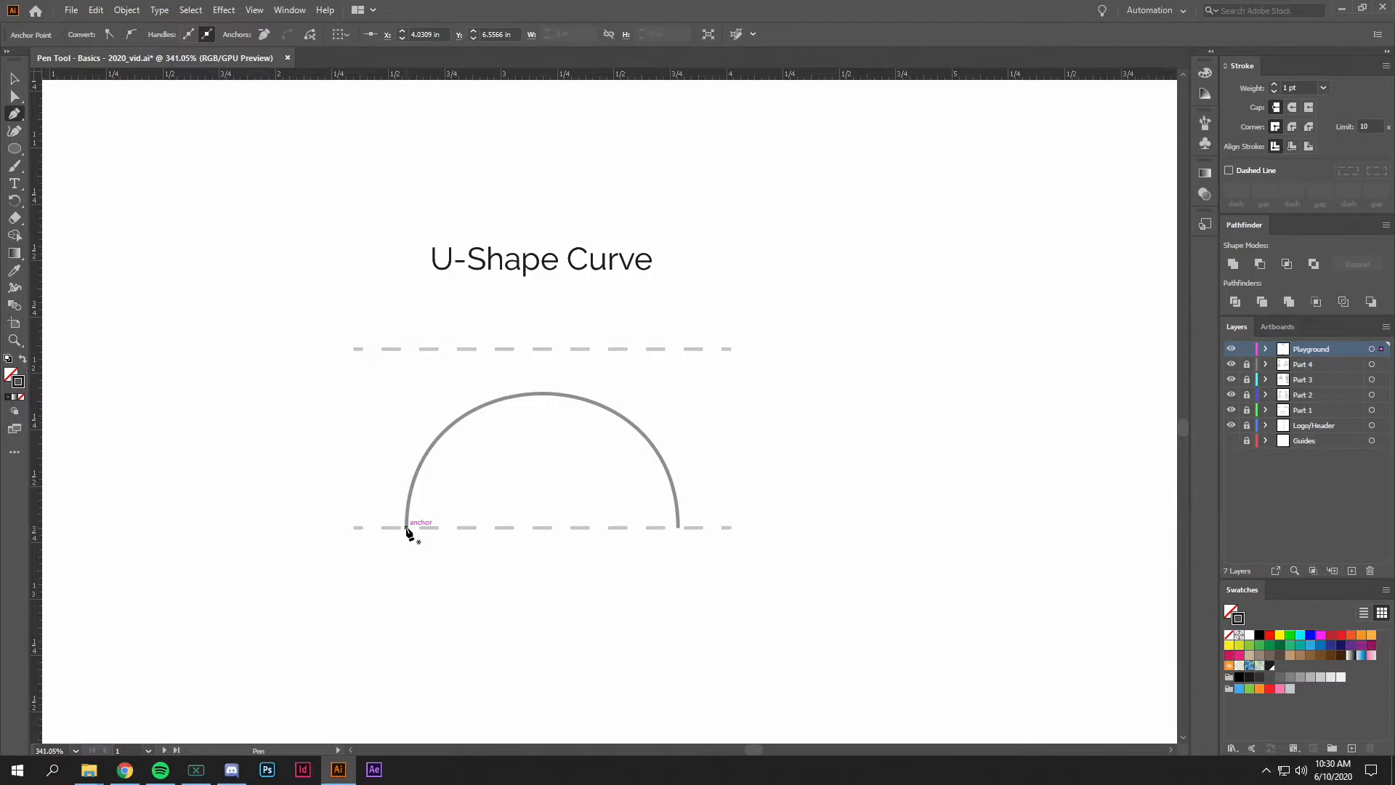
pyautogui.moveTo(406, 527); pyautogui.dragTo(407, 350)
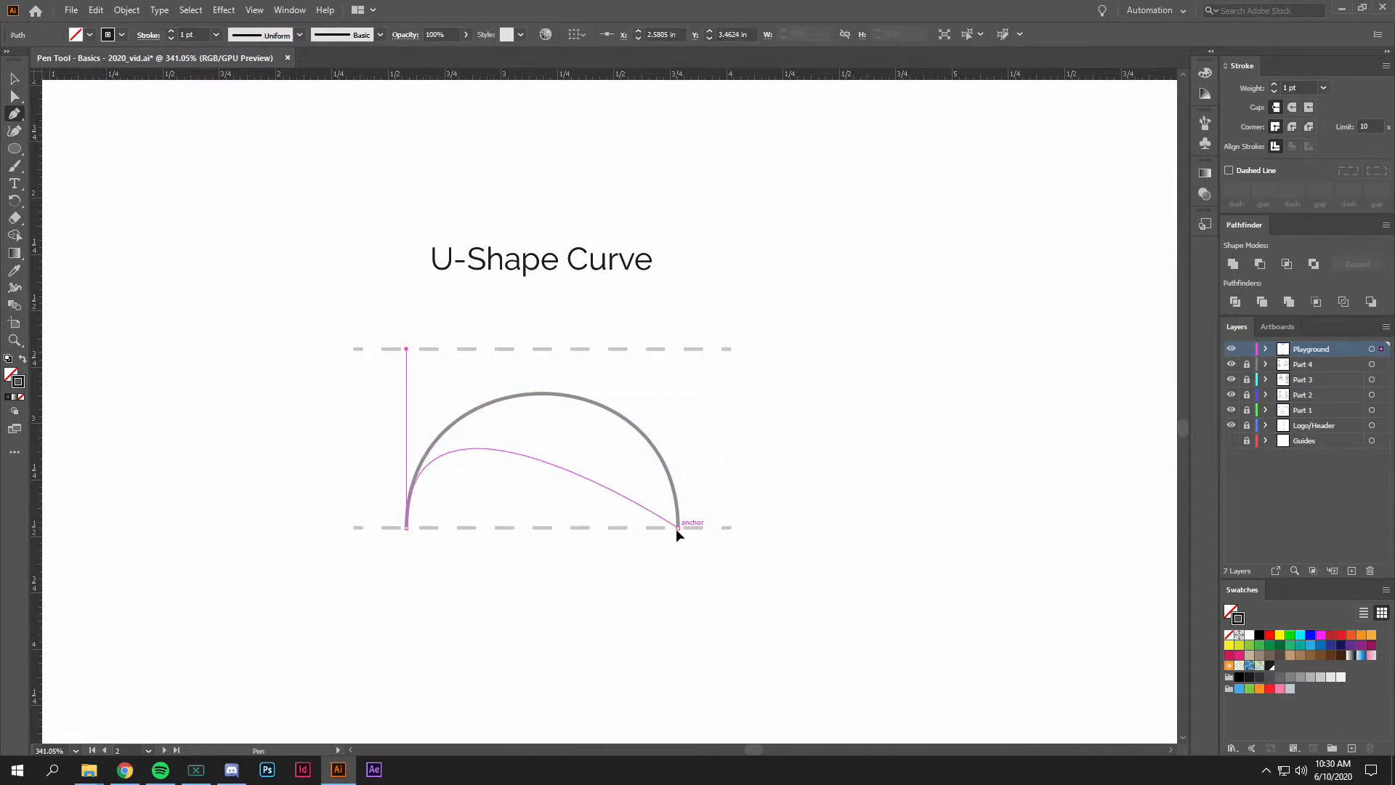
pyautogui.moveTo(678, 528); pyautogui.dragTo(682, 702)
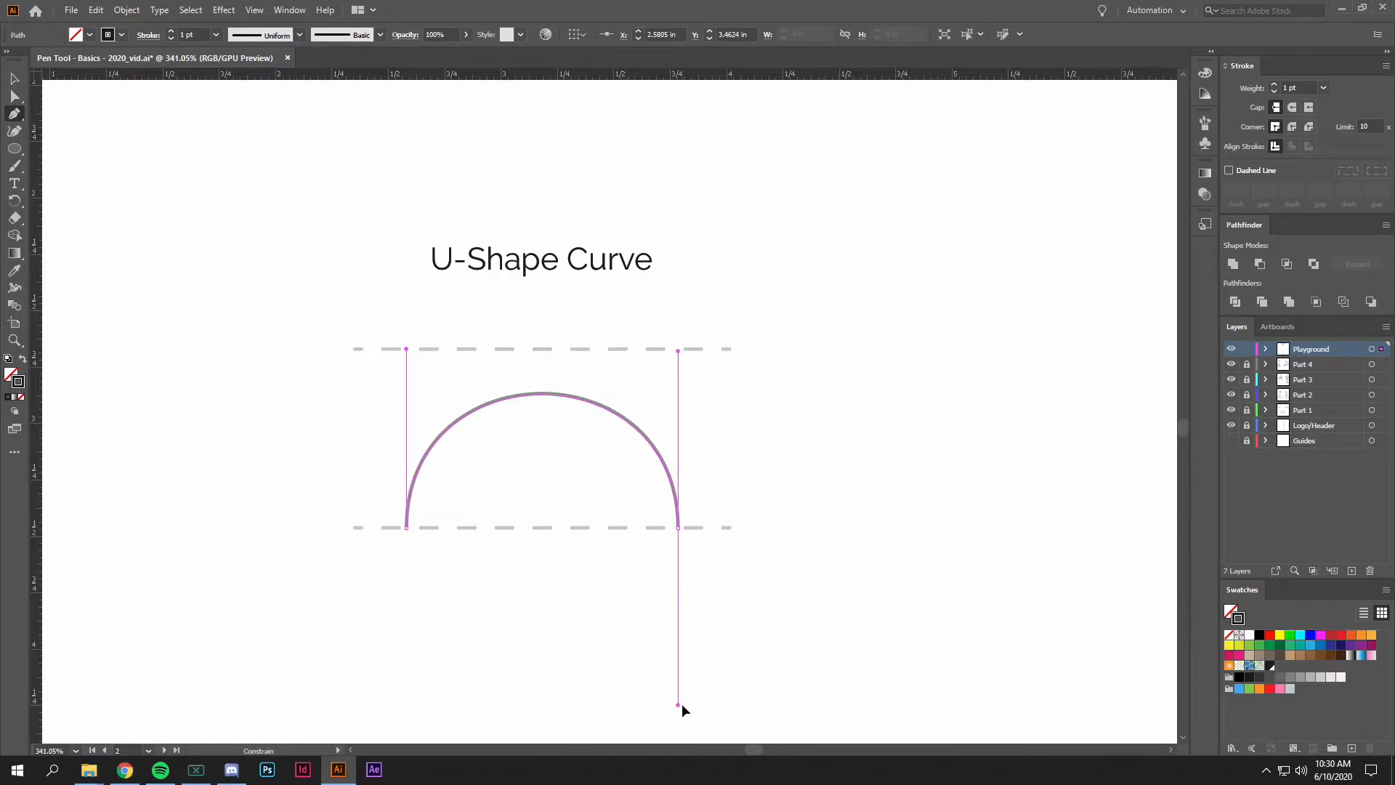
pyautogui.moveTo(681, 705); pyautogui.dragTo(682, 705)
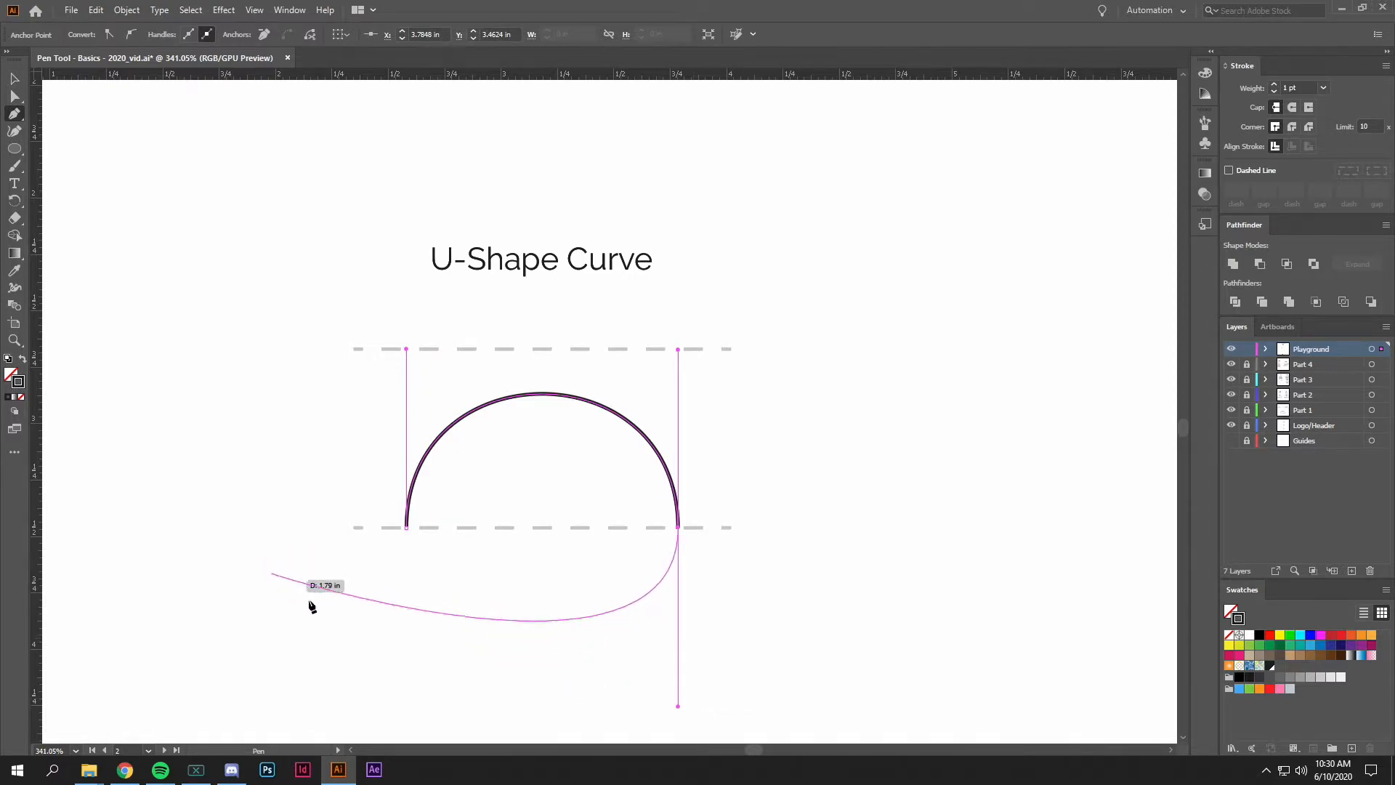
# End the U-Shape Curve path and deselect it
pyautogui.press('Escape')
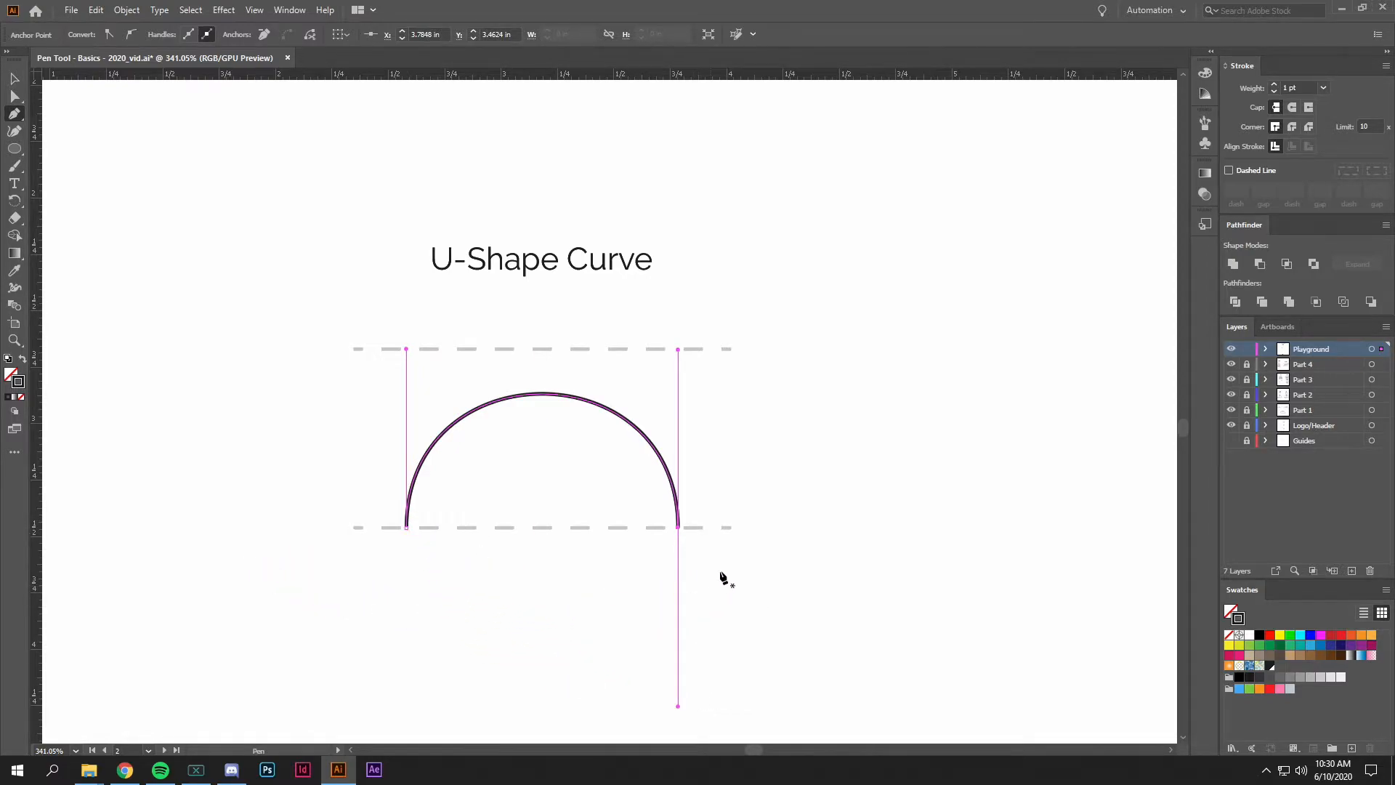
pyautogui.press('v')
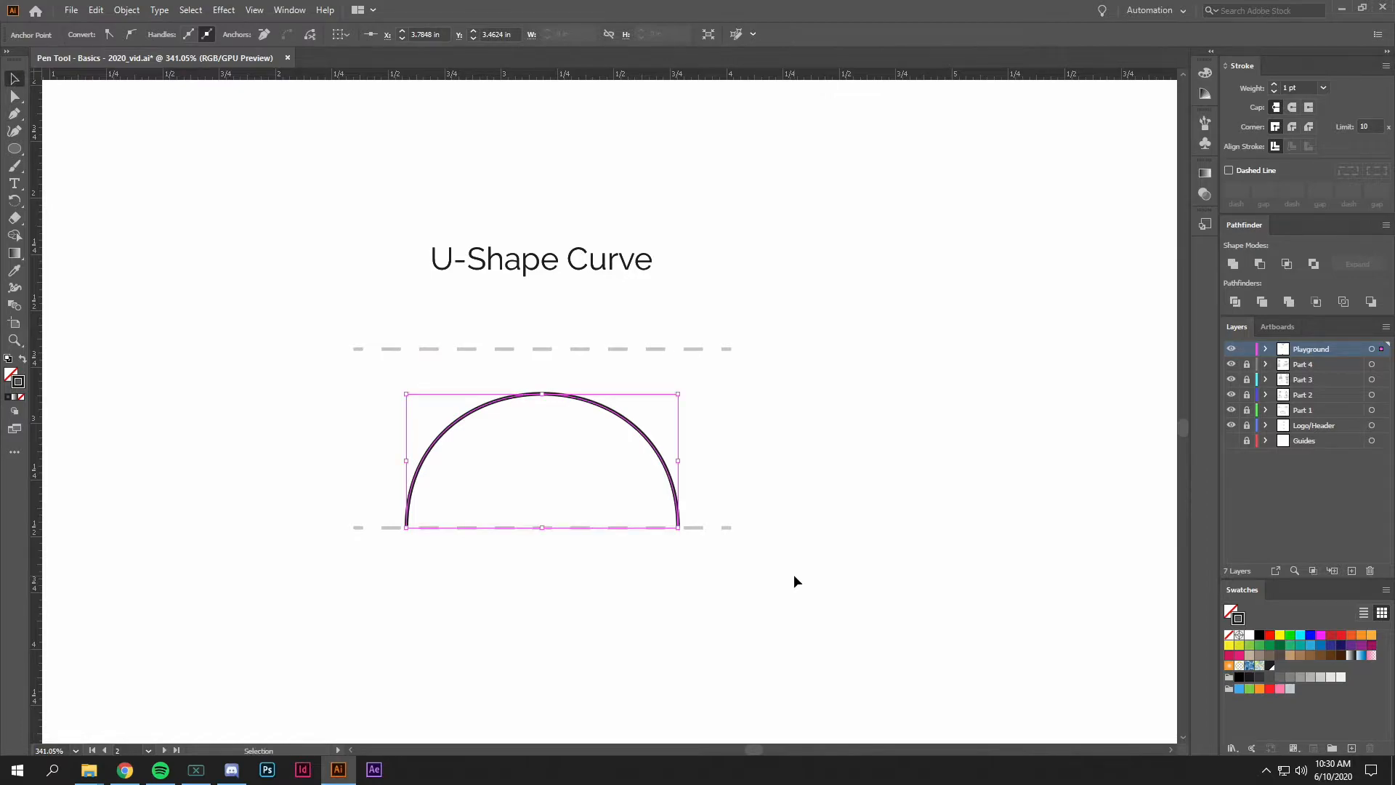
pyautogui.click(812, 523)
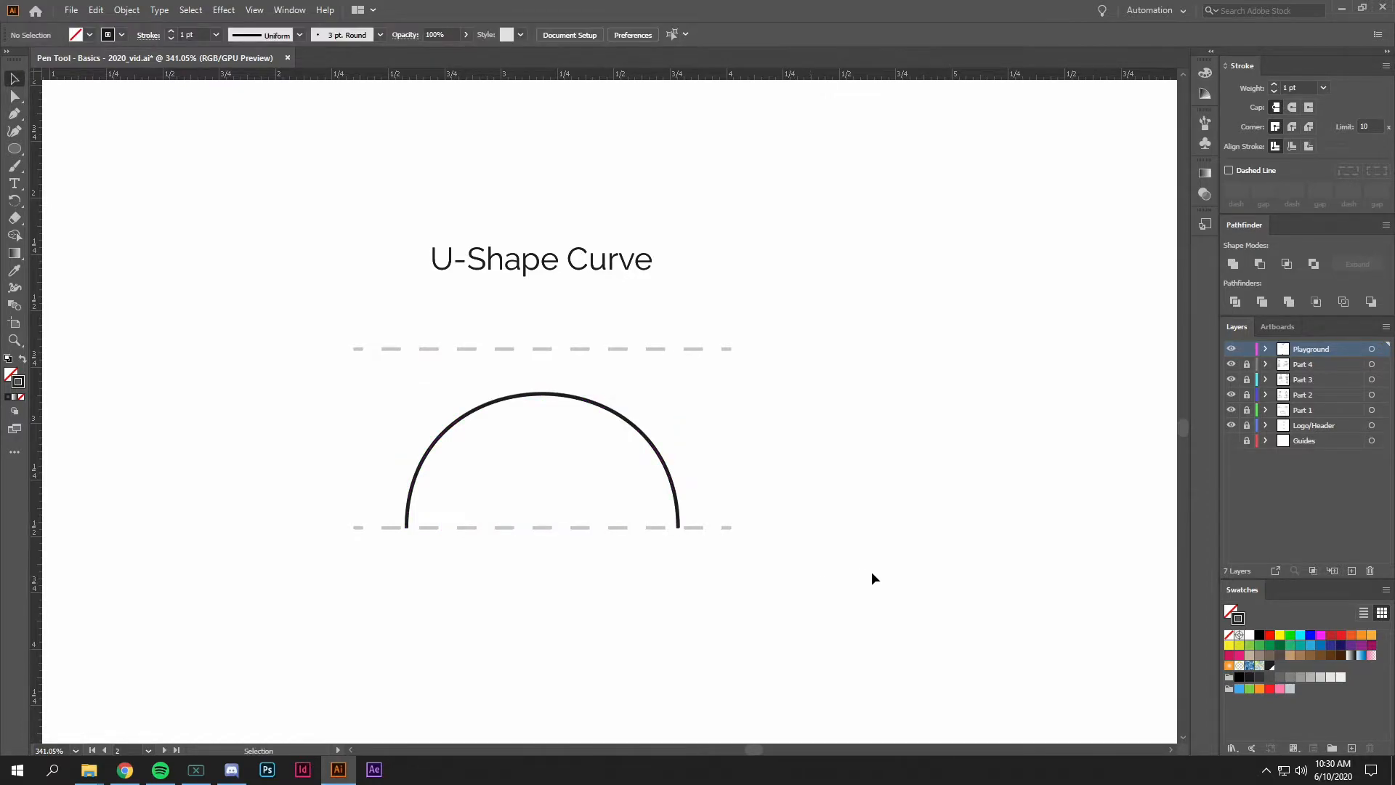
# Trace the Making a... Circle? guide with two Pen anchors on its middle line, extending vertical handles to the dashed lines and closing the path
pyautogui.scroll(-5, 935, 559)
pyautogui.moveTo(974, 553); pyautogui.dragTo(517, 487)
pyautogui.moveTo(604, 488); pyautogui.dragTo(409, 444)
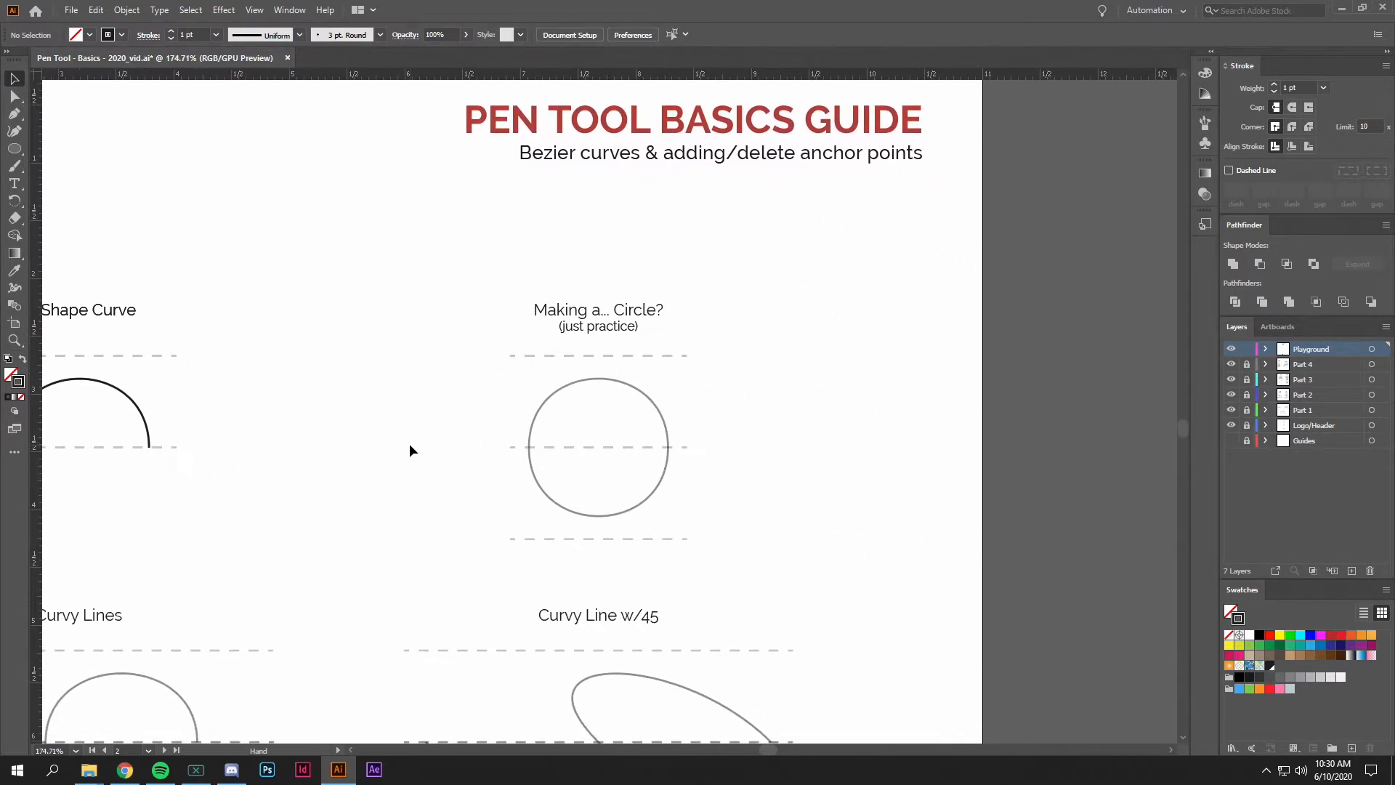
pyautogui.press('p')
pyautogui.moveTo(510, 438); pyautogui.dragTo(597, 426)
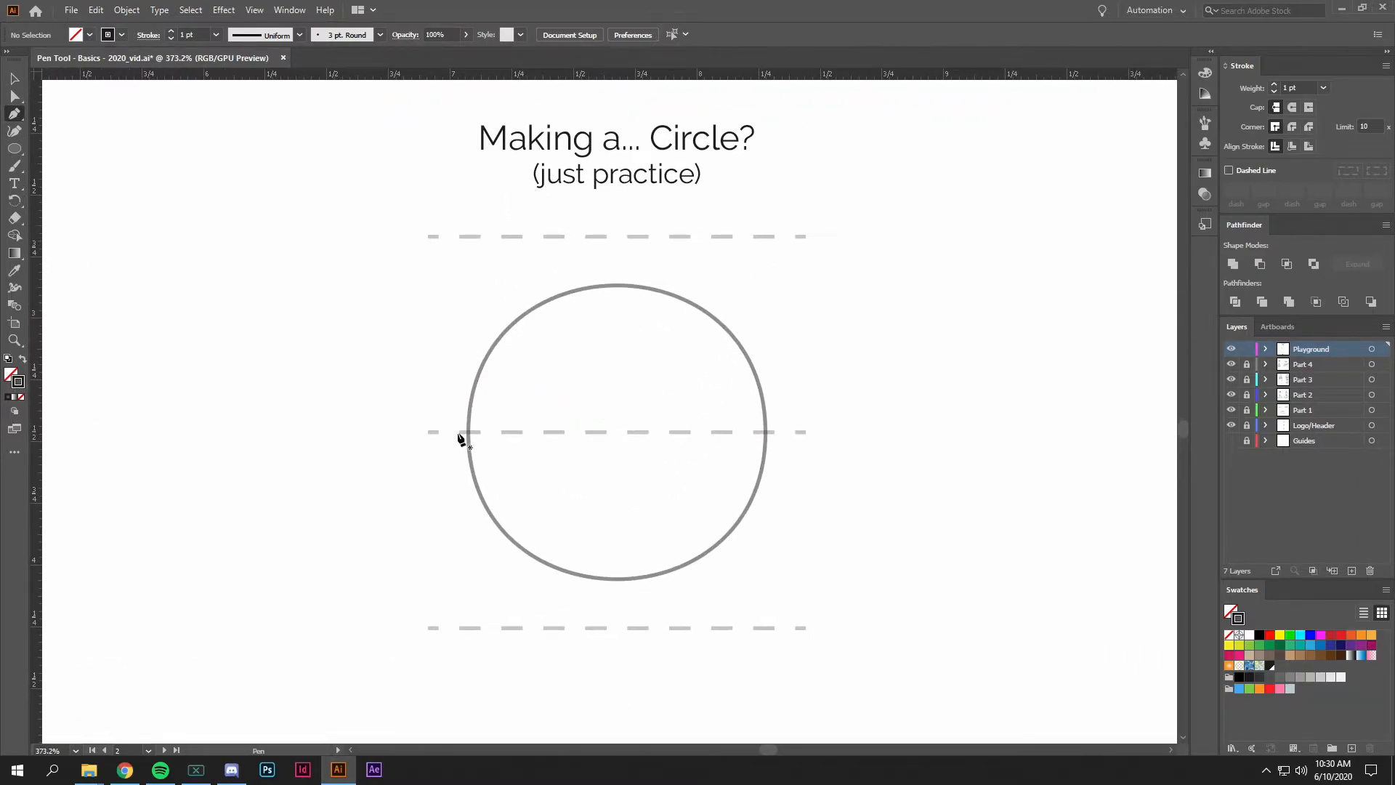
pyautogui.moveTo(468, 434); pyautogui.dragTo(471, 418)
pyautogui.moveTo(469, 256); pyautogui.dragTo(468, 240)
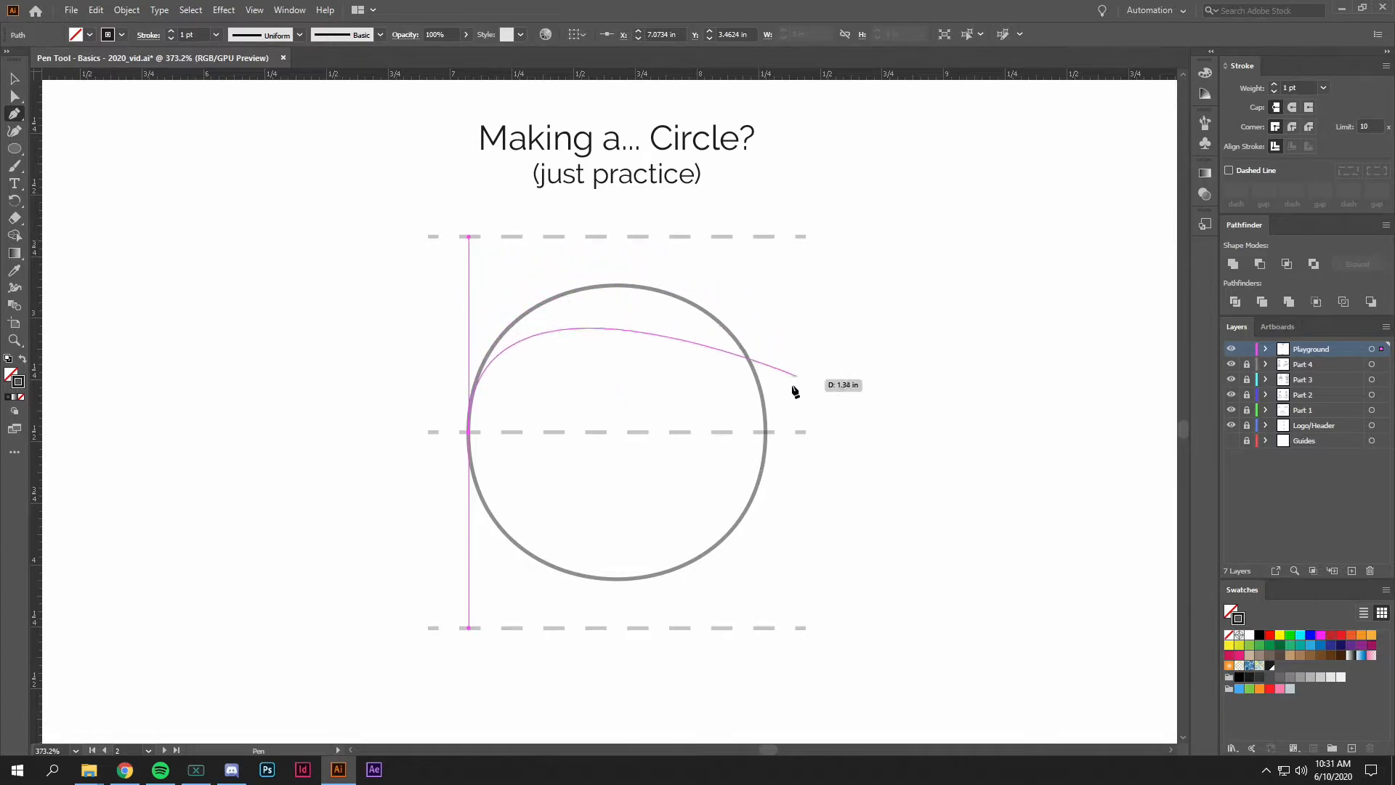
pyautogui.moveTo(767, 433); pyautogui.dragTo(765, 631)
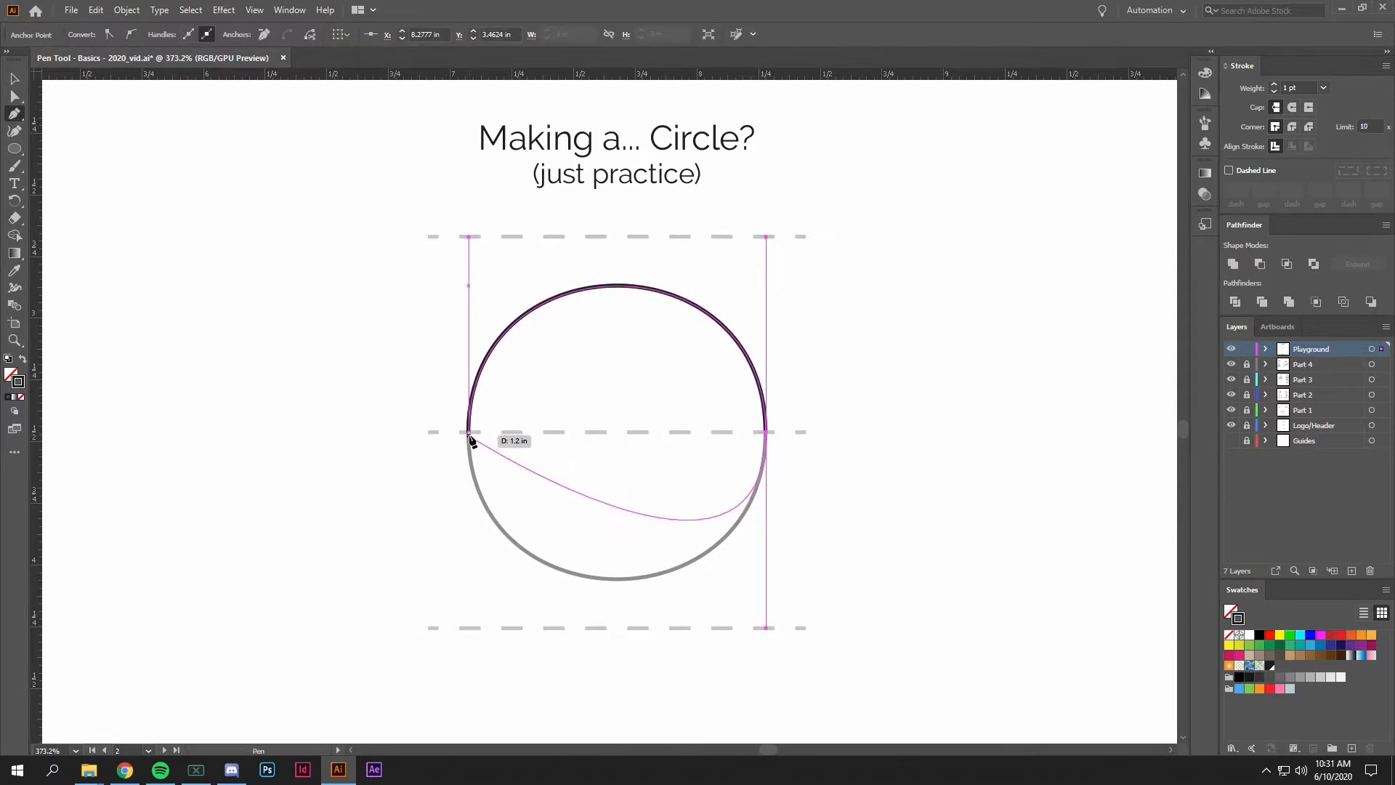
pyautogui.moveTo(470, 436); pyautogui.dragTo(468, 237)
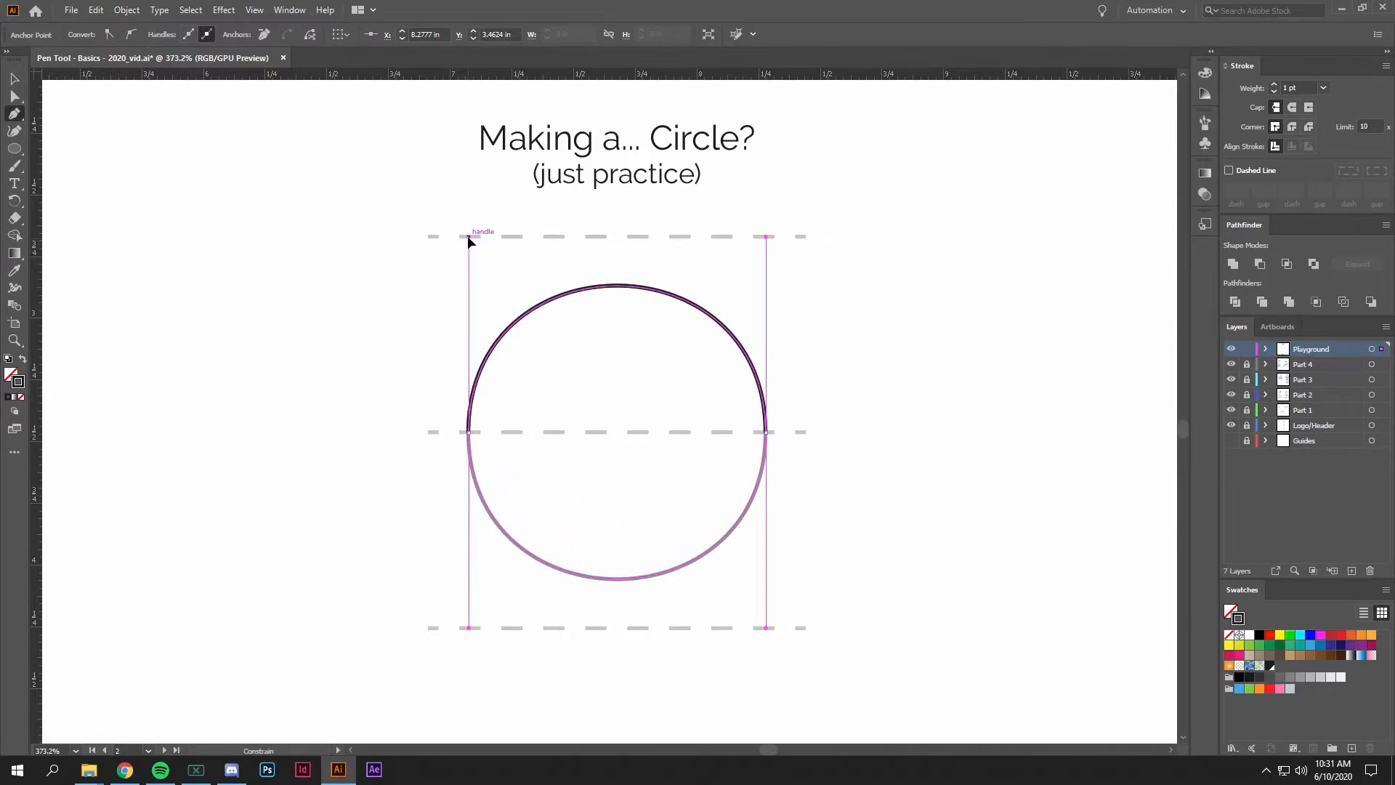
pyautogui.moveTo(468, 235); pyautogui.dragTo(468, 235)
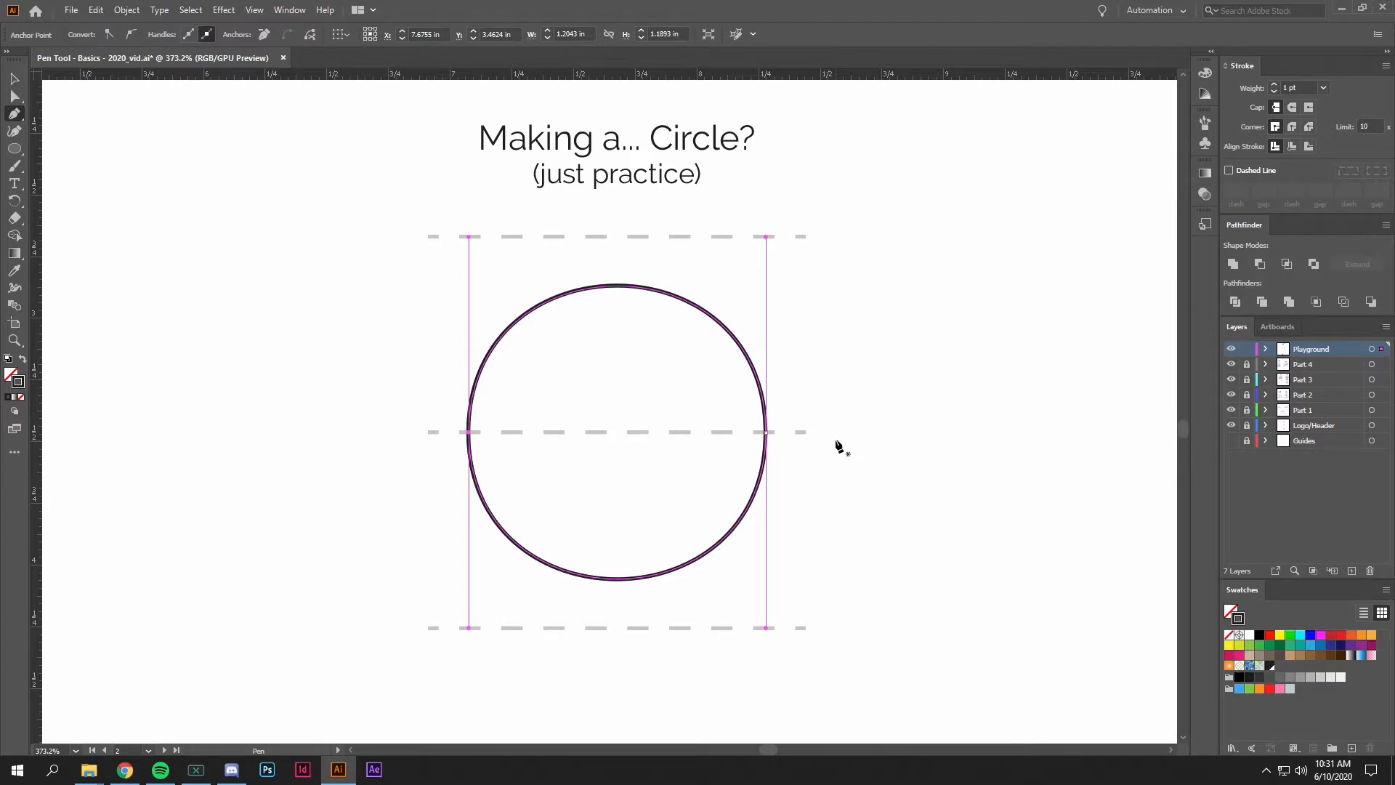
# Trace the Curvy Lines guide with three Pen anchors on the middle line, extending handles down, up and down to the dashed lines, and end the path
pyautogui.moveTo(836, 454); pyautogui.dragTo(653, 450)
pyautogui.moveTo(600, 506); pyautogui.dragTo(631, 469)
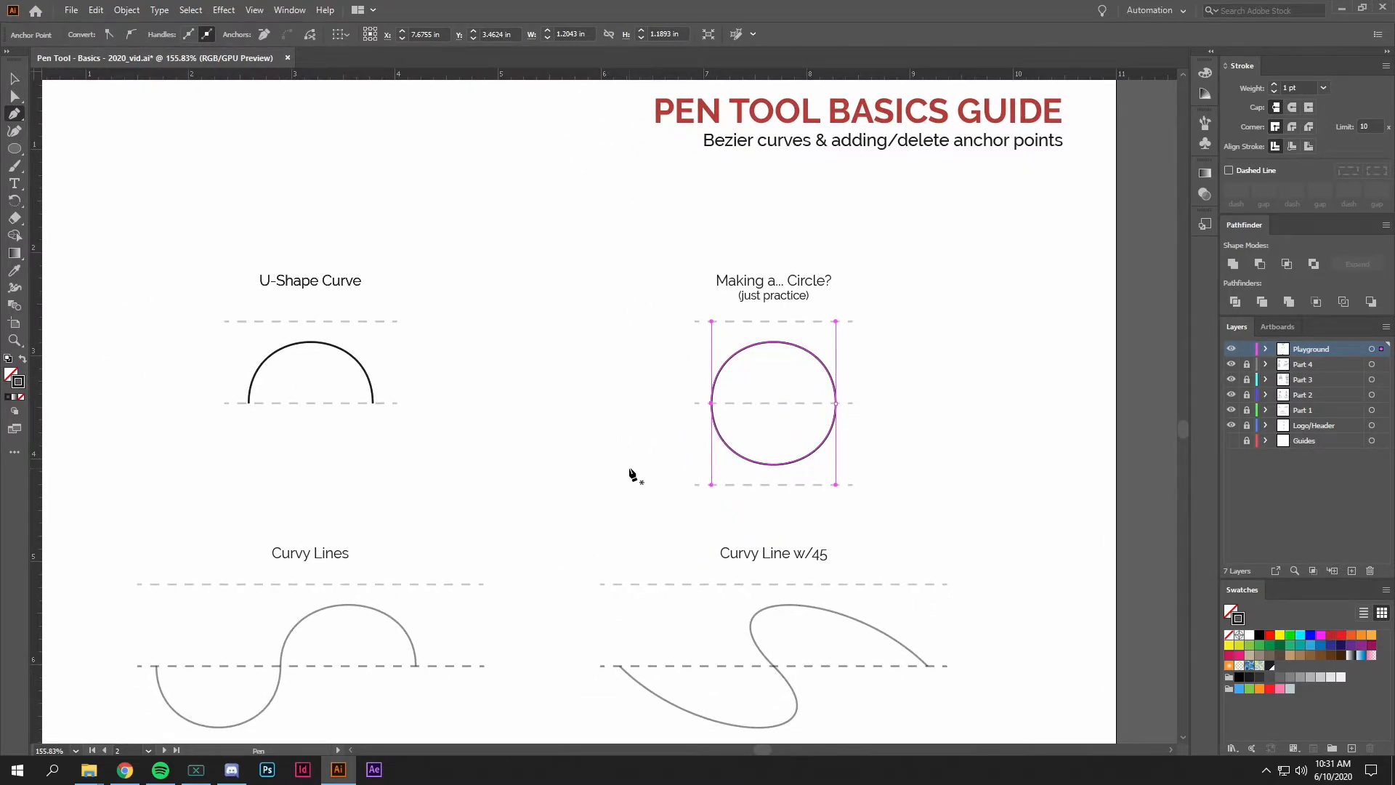
pyautogui.moveTo(605, 543); pyautogui.dragTo(678, 455)
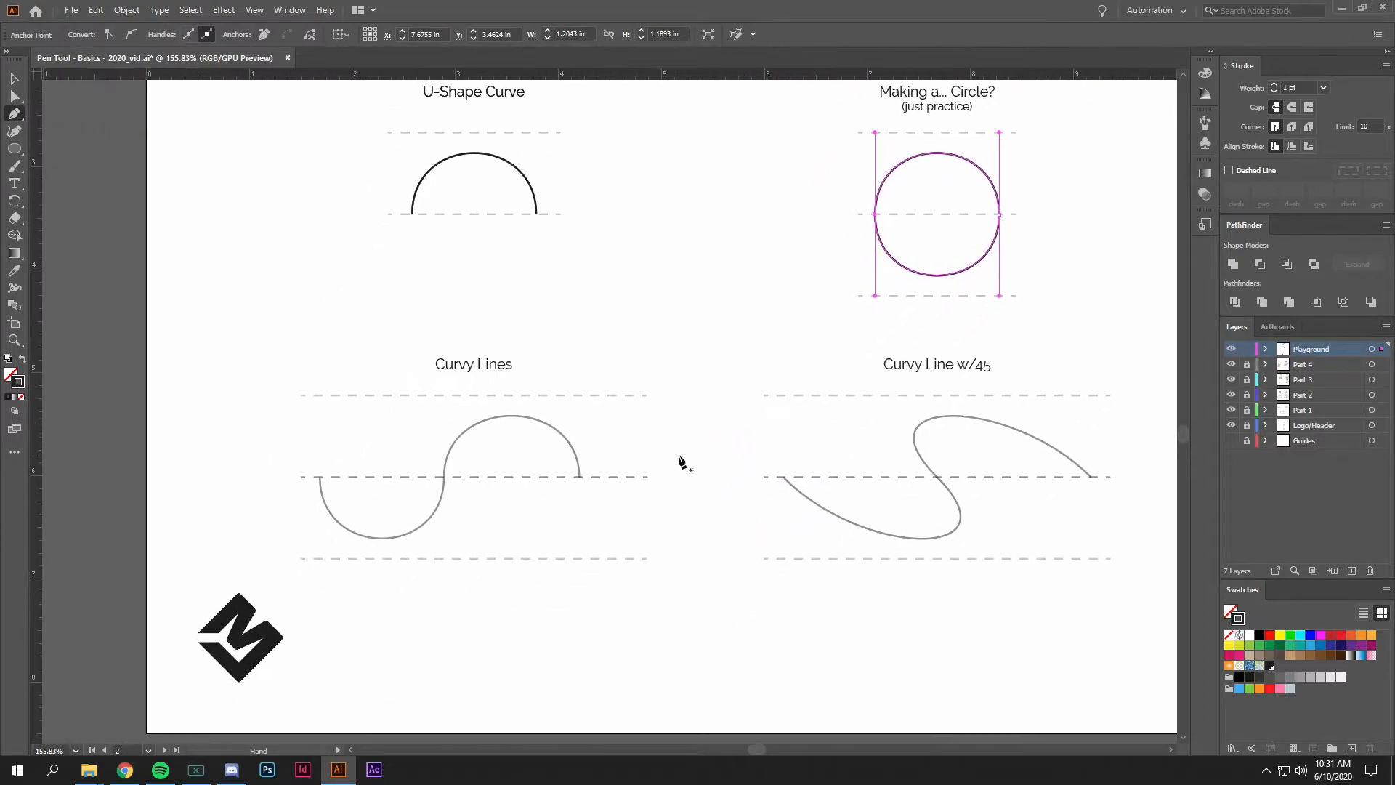
pyautogui.moveTo(480, 458); pyautogui.dragTo(632, 445)
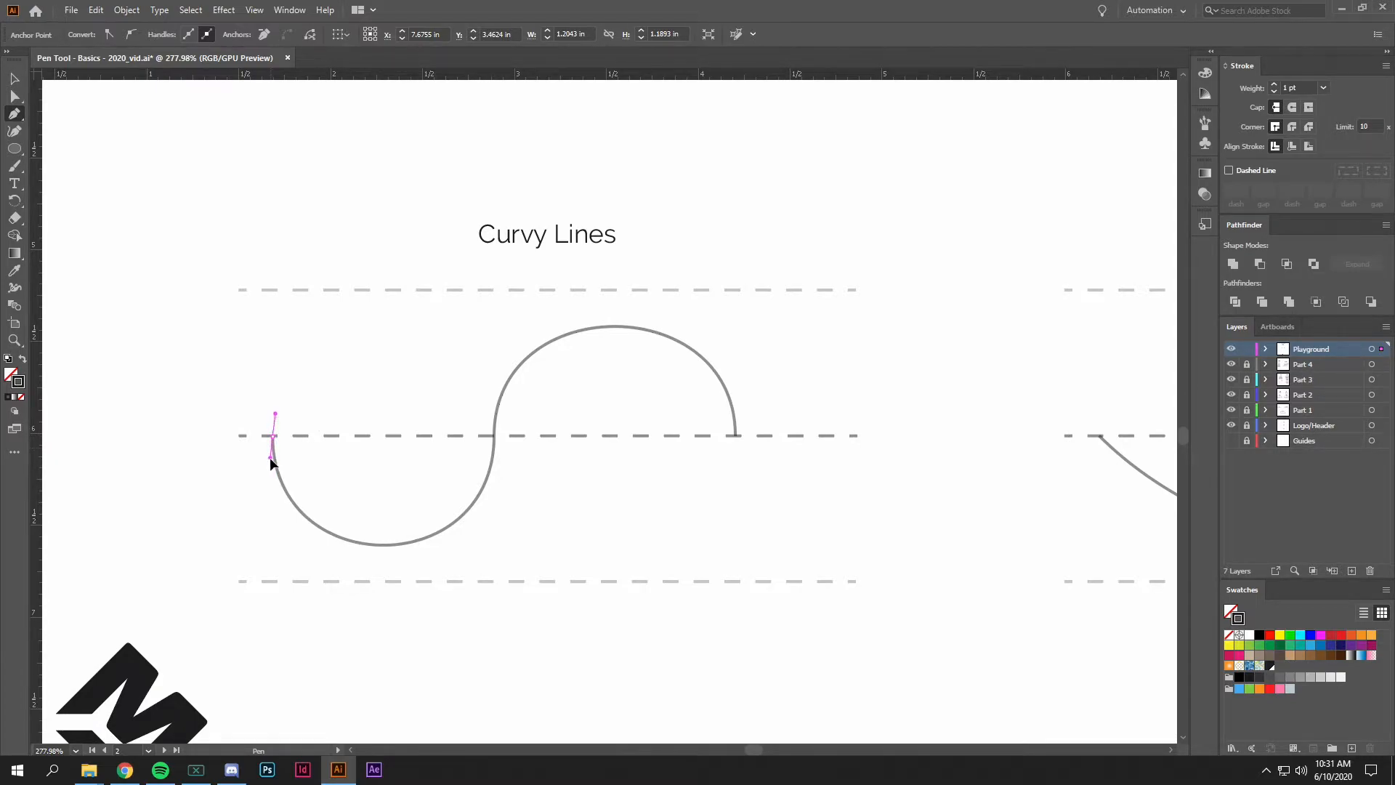
pyautogui.moveTo(272, 472); pyautogui.dragTo(272, 581)
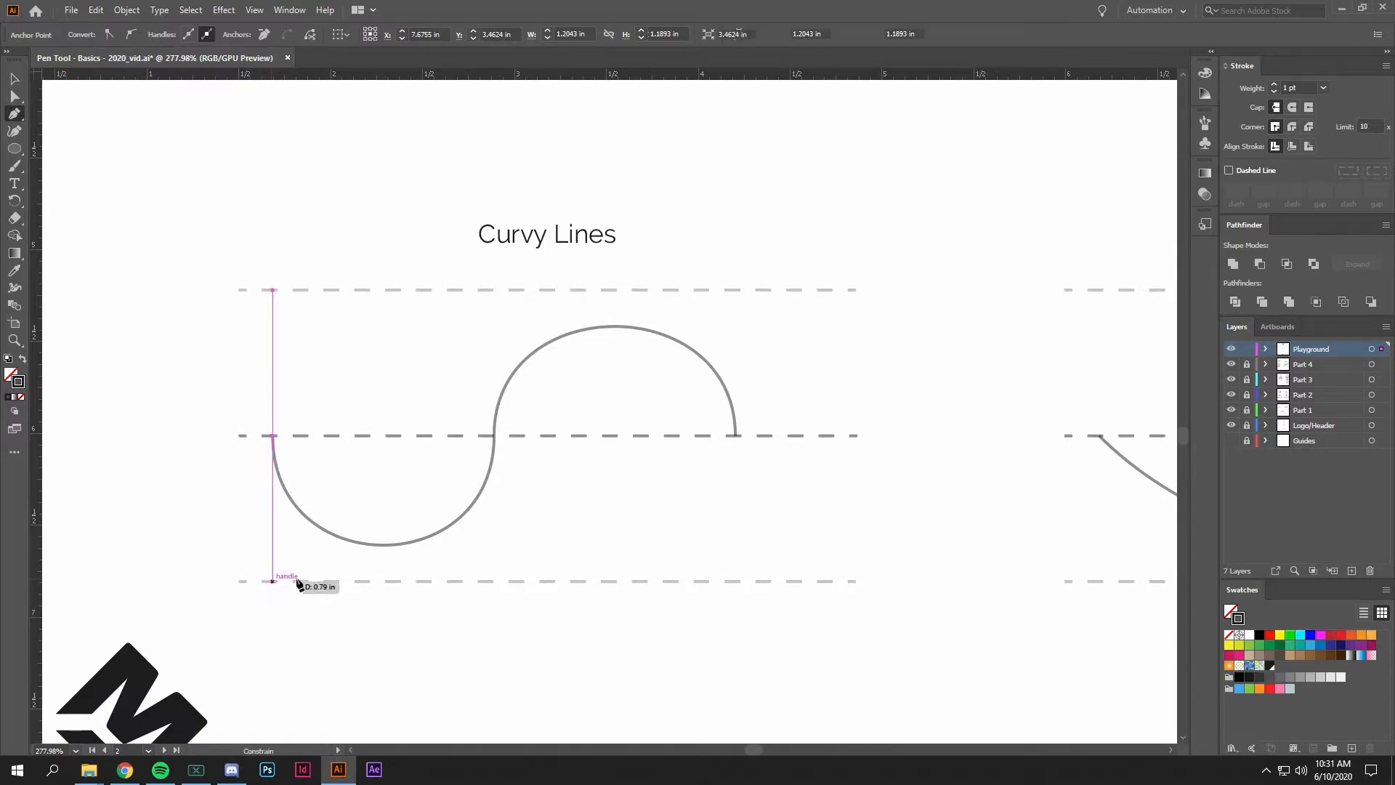
pyautogui.moveTo(494, 437); pyautogui.dragTo(493, 290)
pyautogui.moveTo(736, 435); pyautogui.dragTo(735, 580)
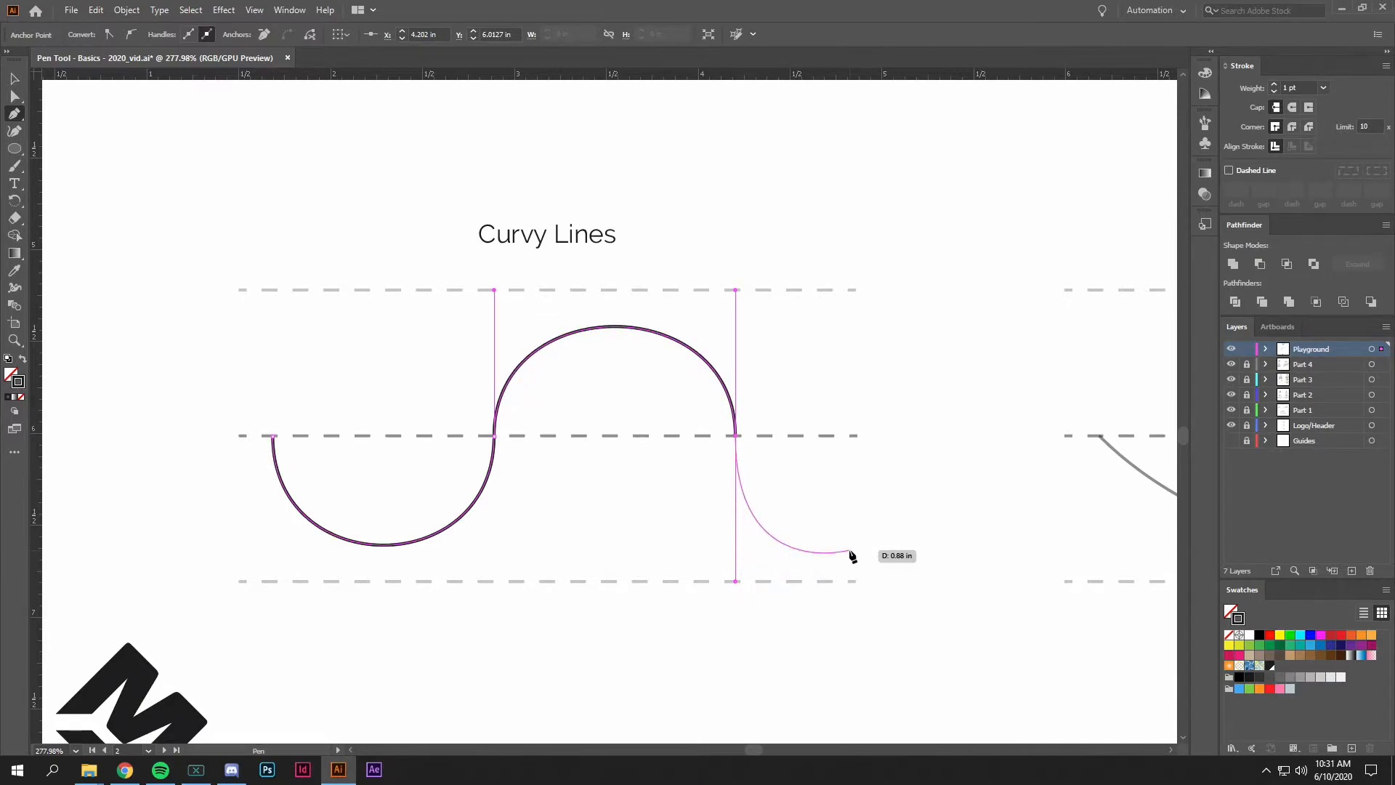
pyautogui.press('Escape')
# Trace the Curvy Line w/45 guide with three Pen anchors on the middle line, extending each handle at 45 degrees to the outer dashed lines
pyautogui.scroll(-3, 809, 542)
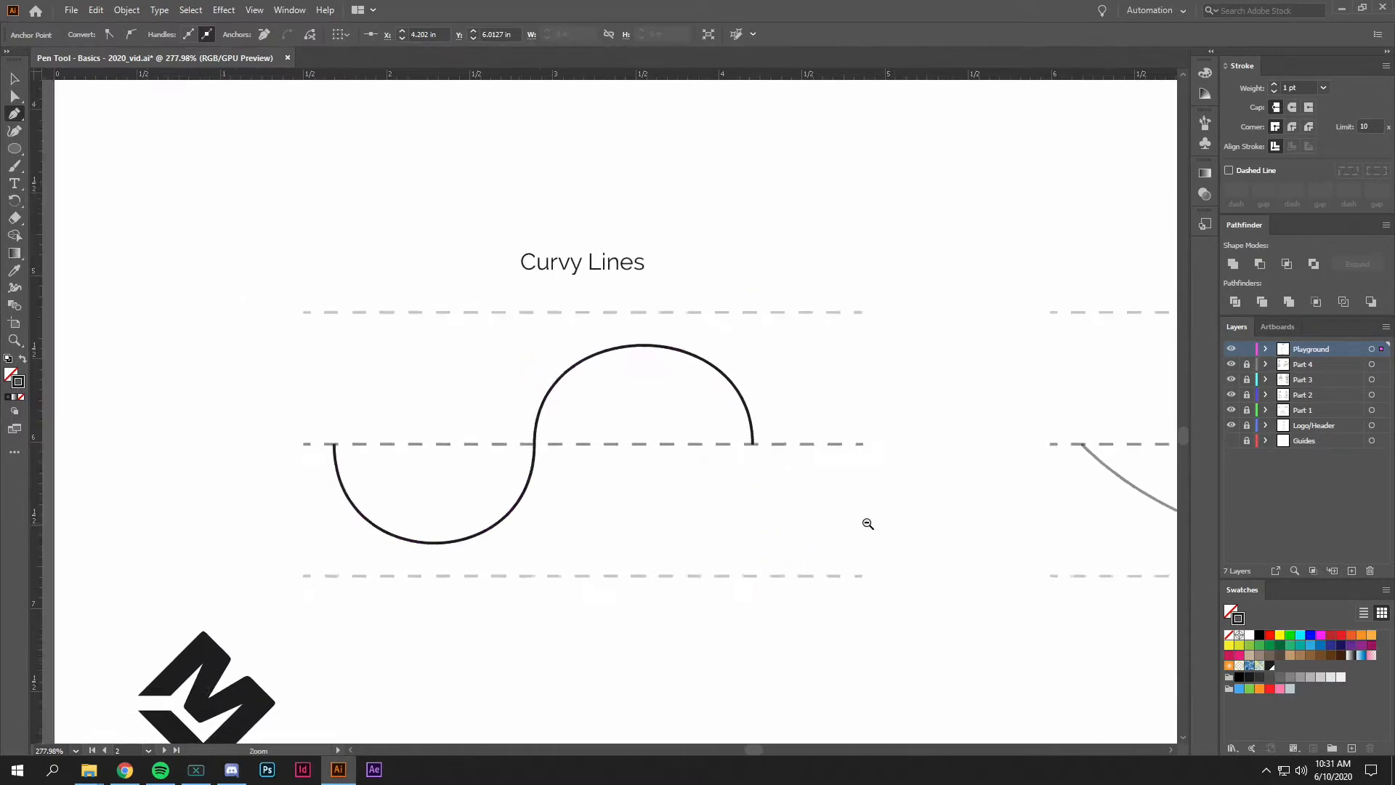
pyautogui.moveTo(872, 520); pyautogui.dragTo(728, 521)
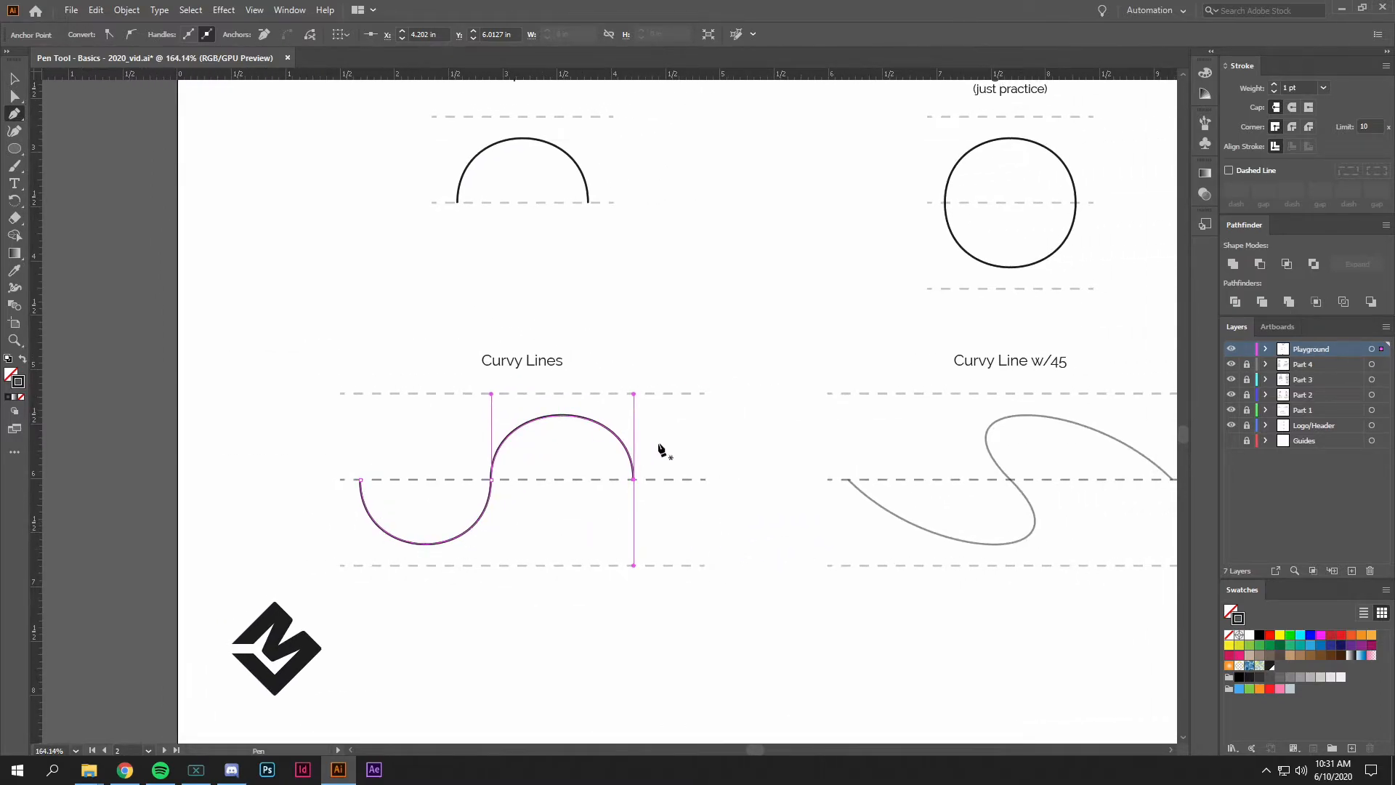
pyautogui.moveTo(866, 504); pyautogui.dragTo(606, 482)
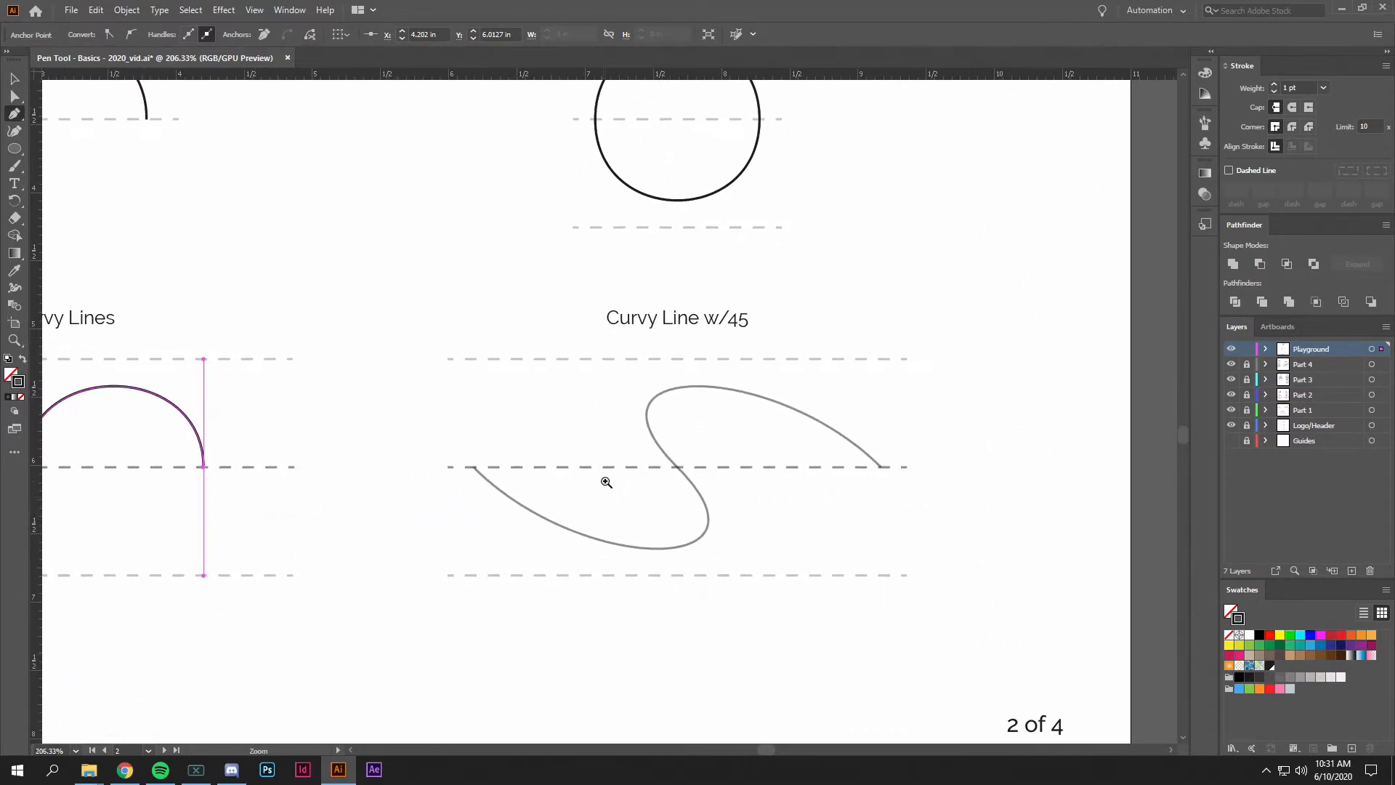
pyautogui.keyDown('ctrl'); pyautogui.click(474, 469); pyautogui.keyUp('ctrl')
pyautogui.moveTo(475, 468); pyautogui.dragTo(472, 546)
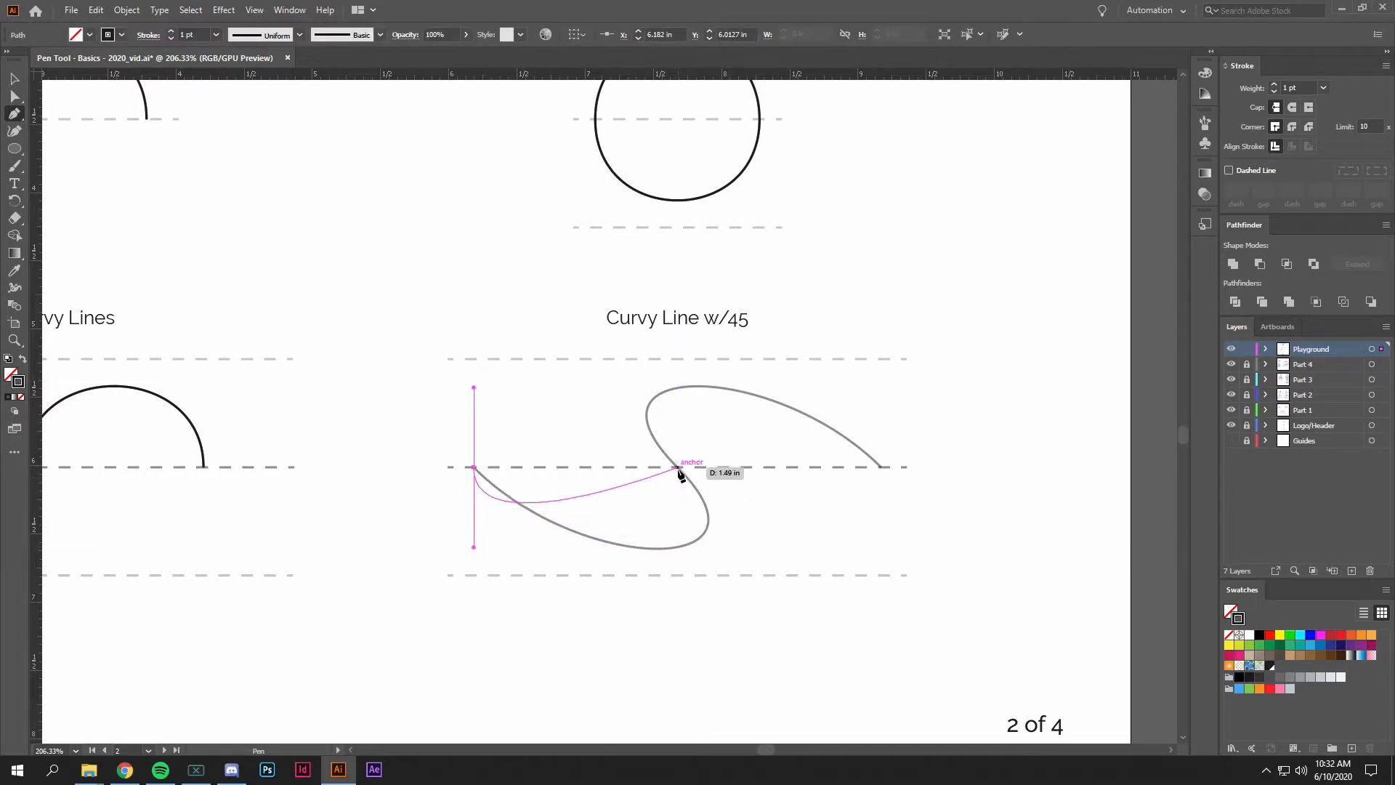
pyautogui.moveTo(678, 467); pyautogui.dragTo(561, 342)
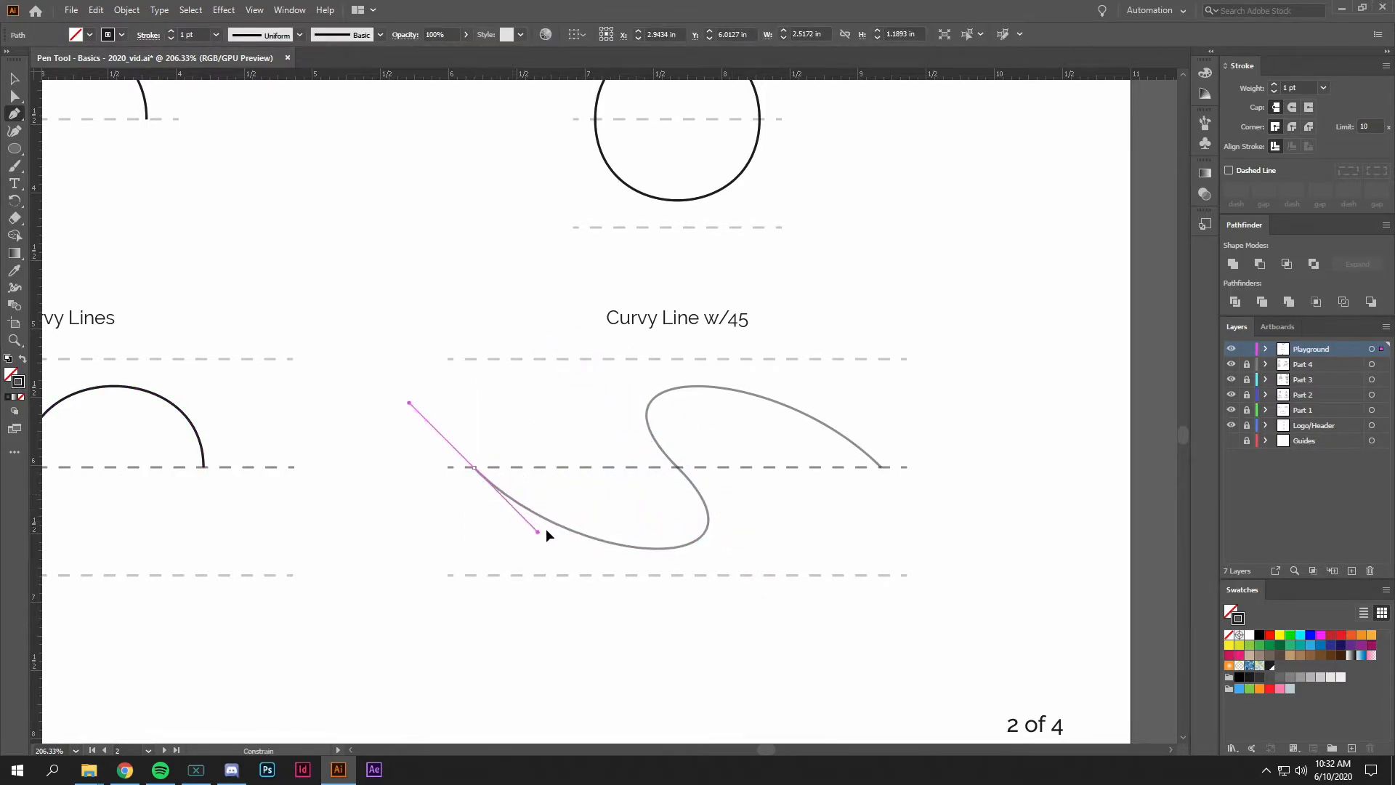
pyautogui.moveTo(552, 538); pyautogui.dragTo(581, 576)
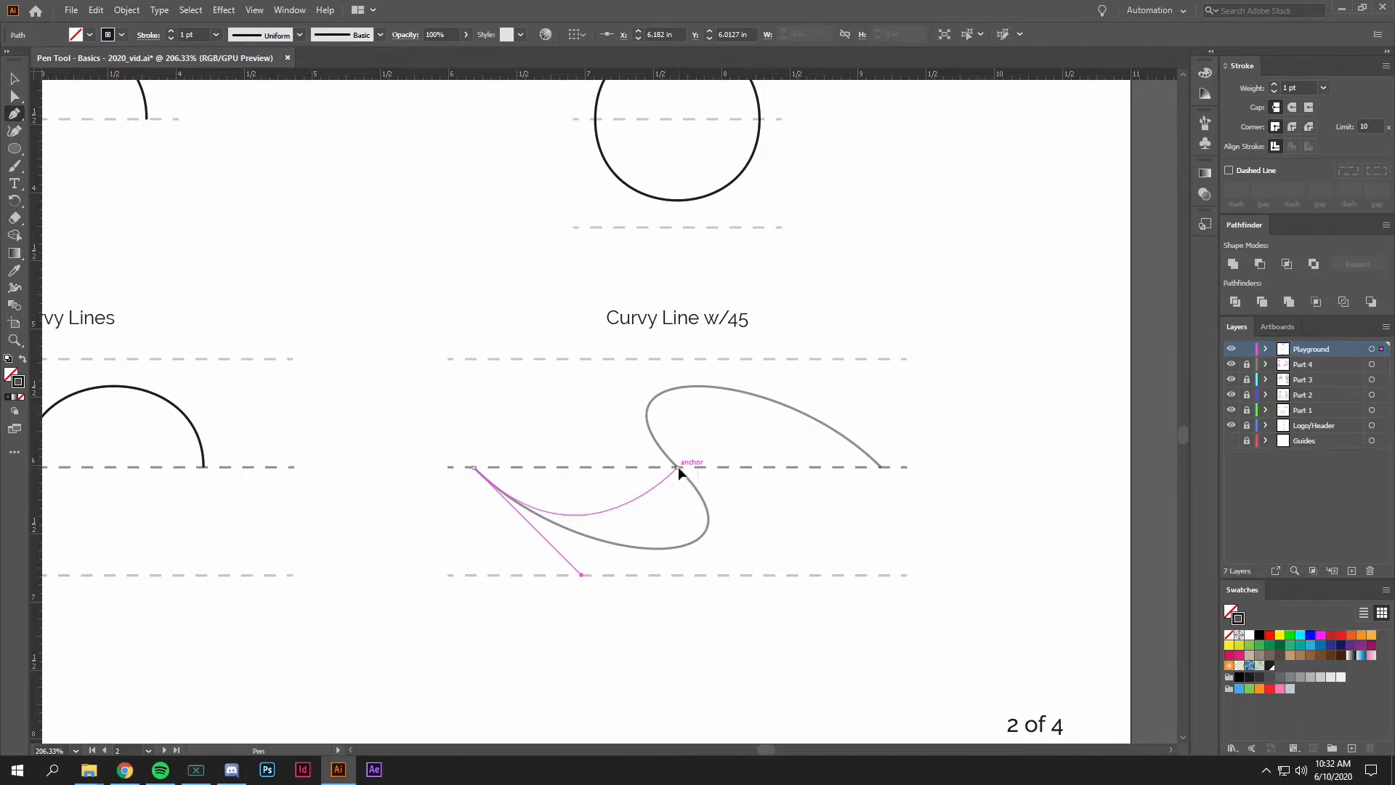
pyautogui.moveTo(678, 466); pyautogui.dragTo(570, 361)
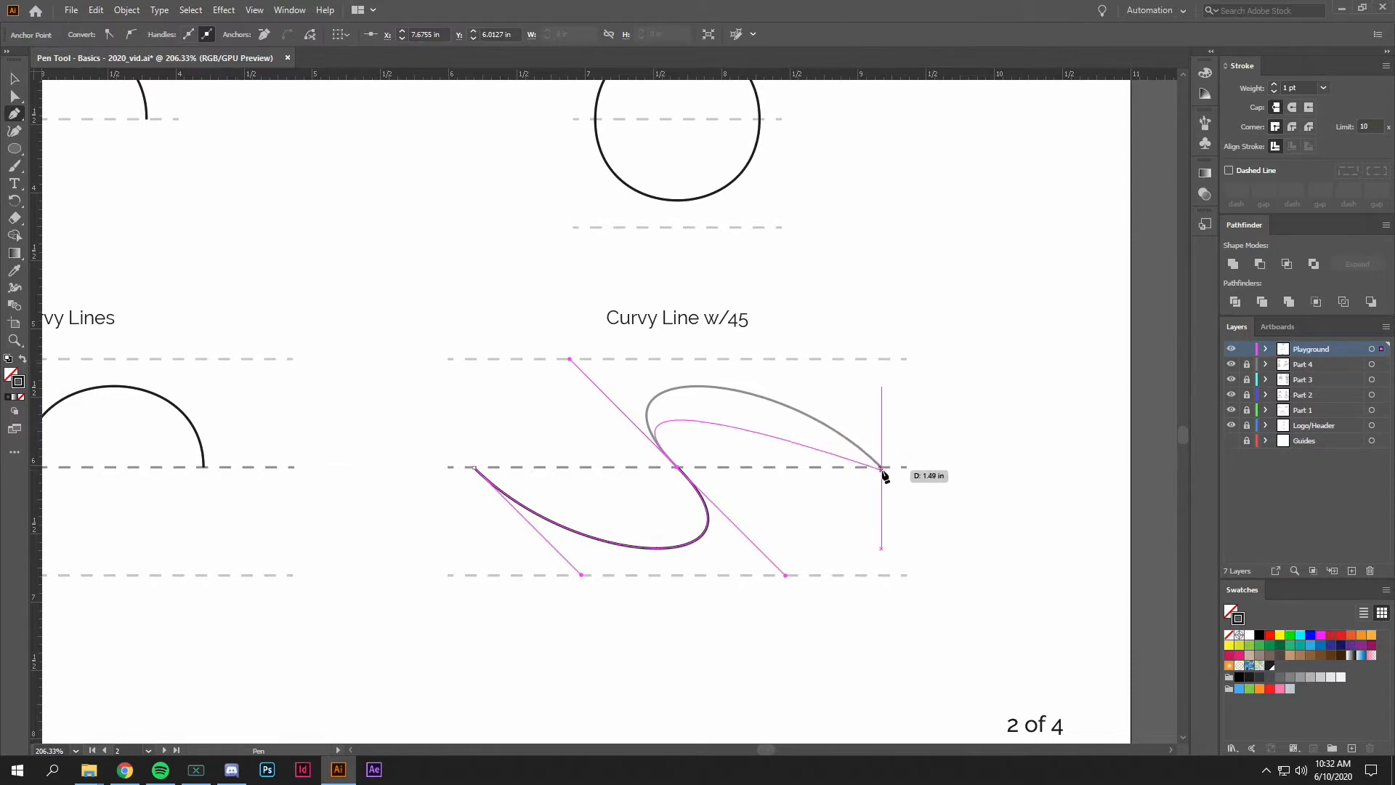
pyautogui.moveTo(883, 468); pyautogui.dragTo(999, 571)
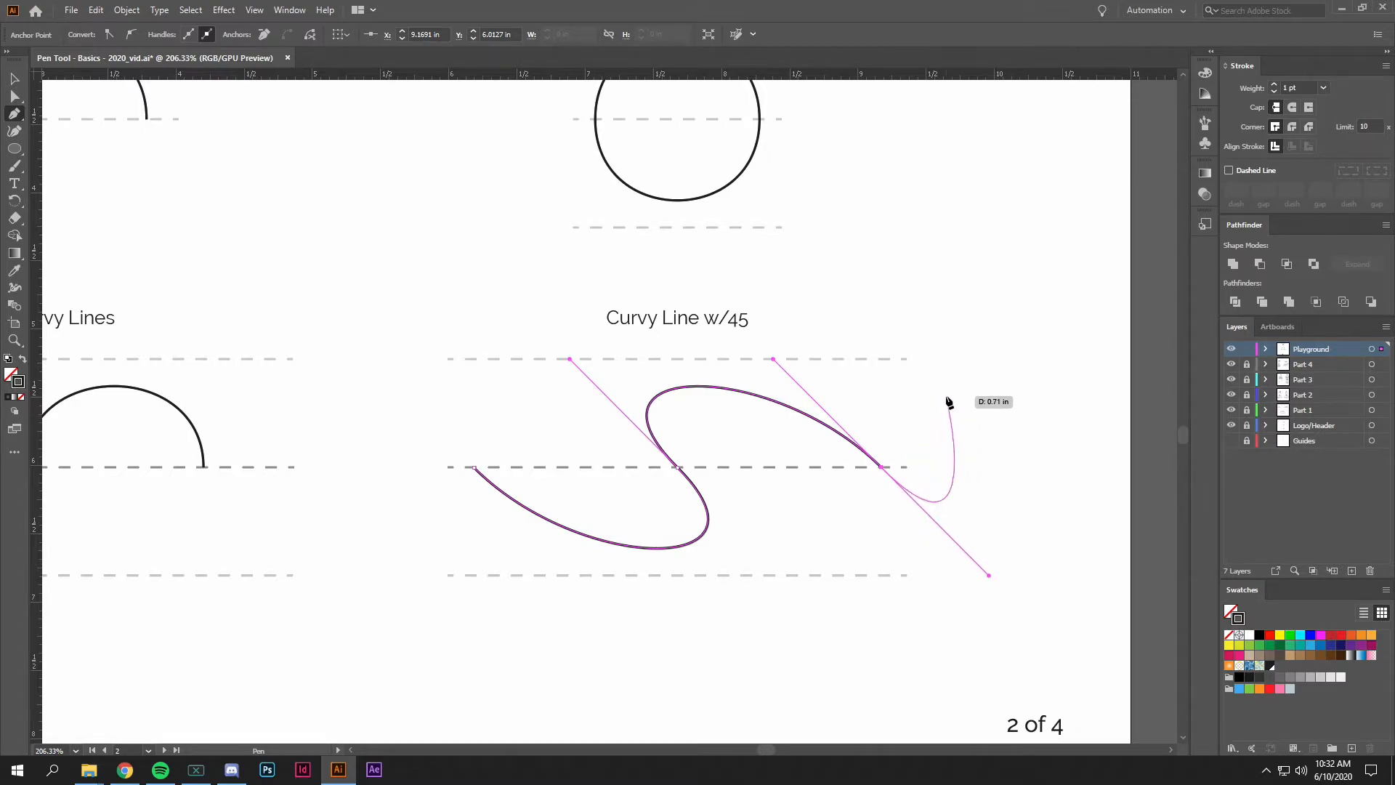
# On page 3, trace the Droopy Triangle's left side from apex to lower-left anchor, extending horizontal handles left and right to the left inner dashed guide
pyautogui.scroll(-2, 983, 454)
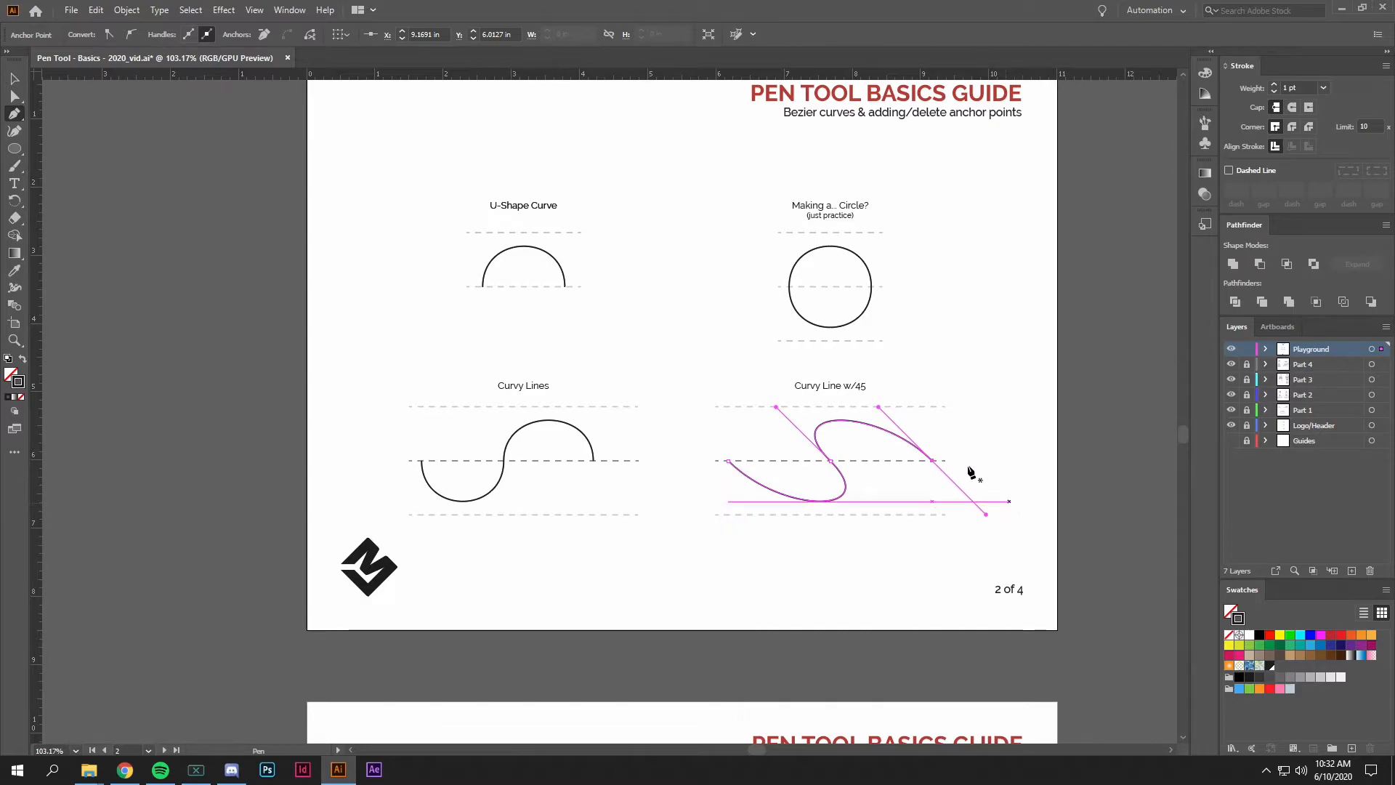
pyautogui.scroll(-2, 800, 508)
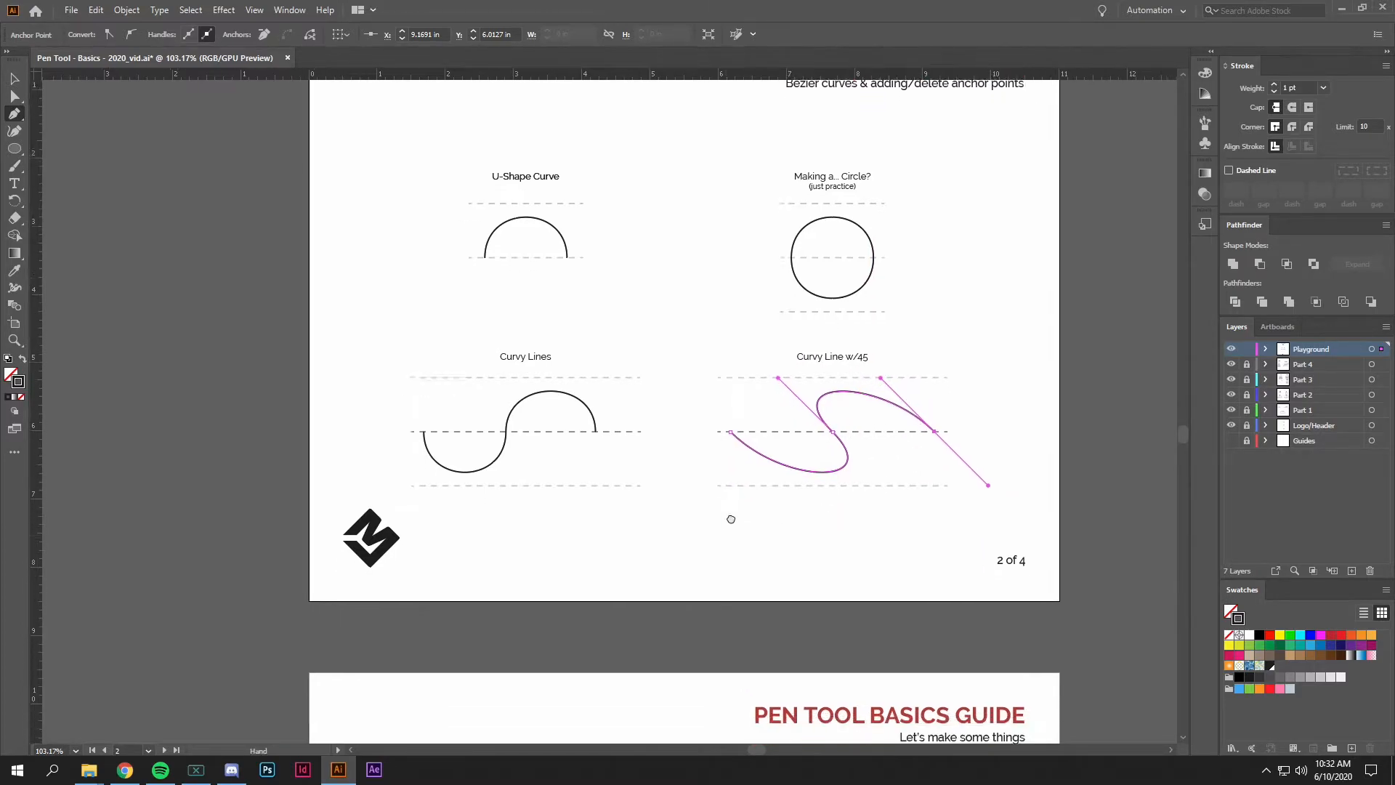
pyautogui.moveTo(733, 546); pyautogui.dragTo(715, 457)
pyautogui.moveTo(693, 542); pyautogui.dragTo(678, 442)
pyautogui.moveTo(625, 532); pyautogui.dragTo(654, 357)
pyautogui.moveTo(700, 517); pyautogui.dragTo(711, 395)
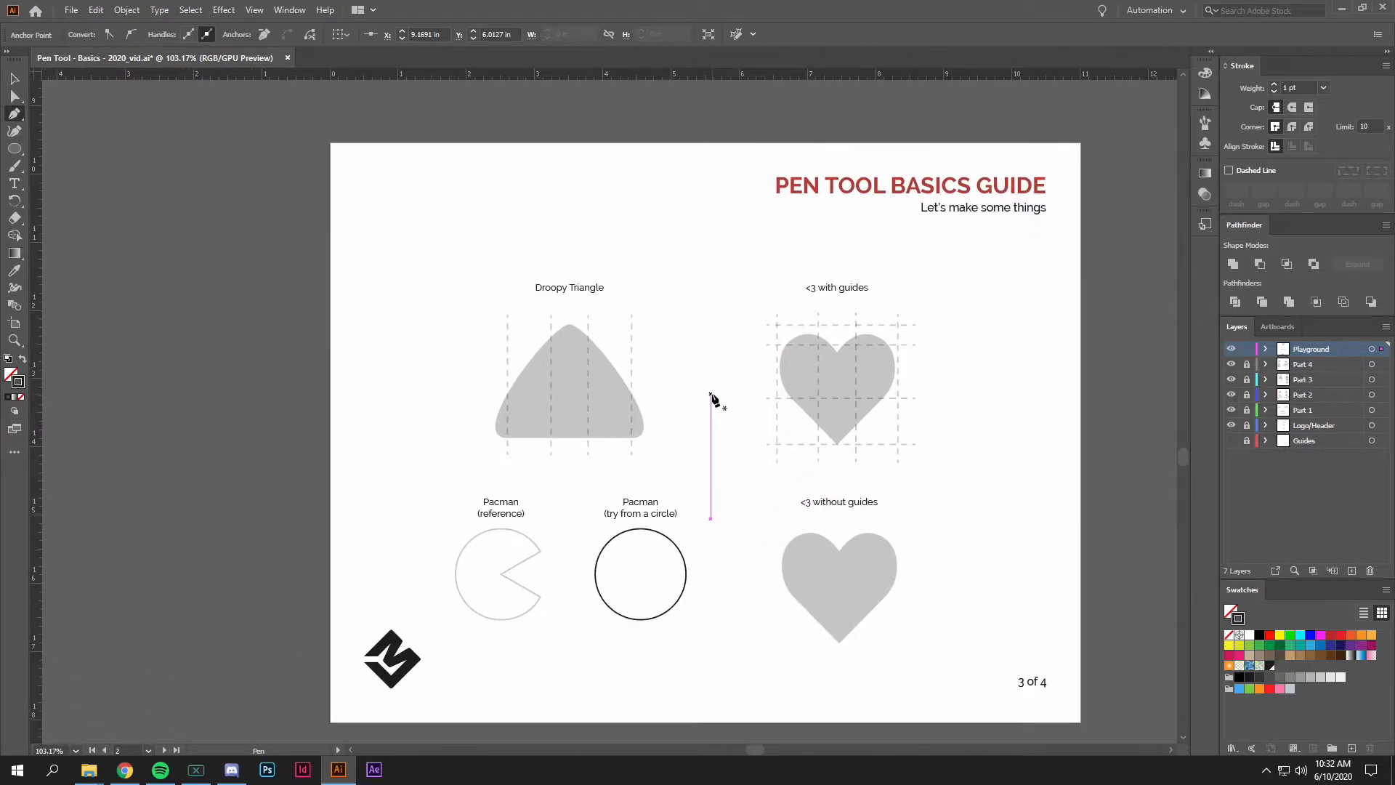
pyautogui.click(574, 323)
pyautogui.moveTo(573, 323); pyautogui.dragTo(742, 342)
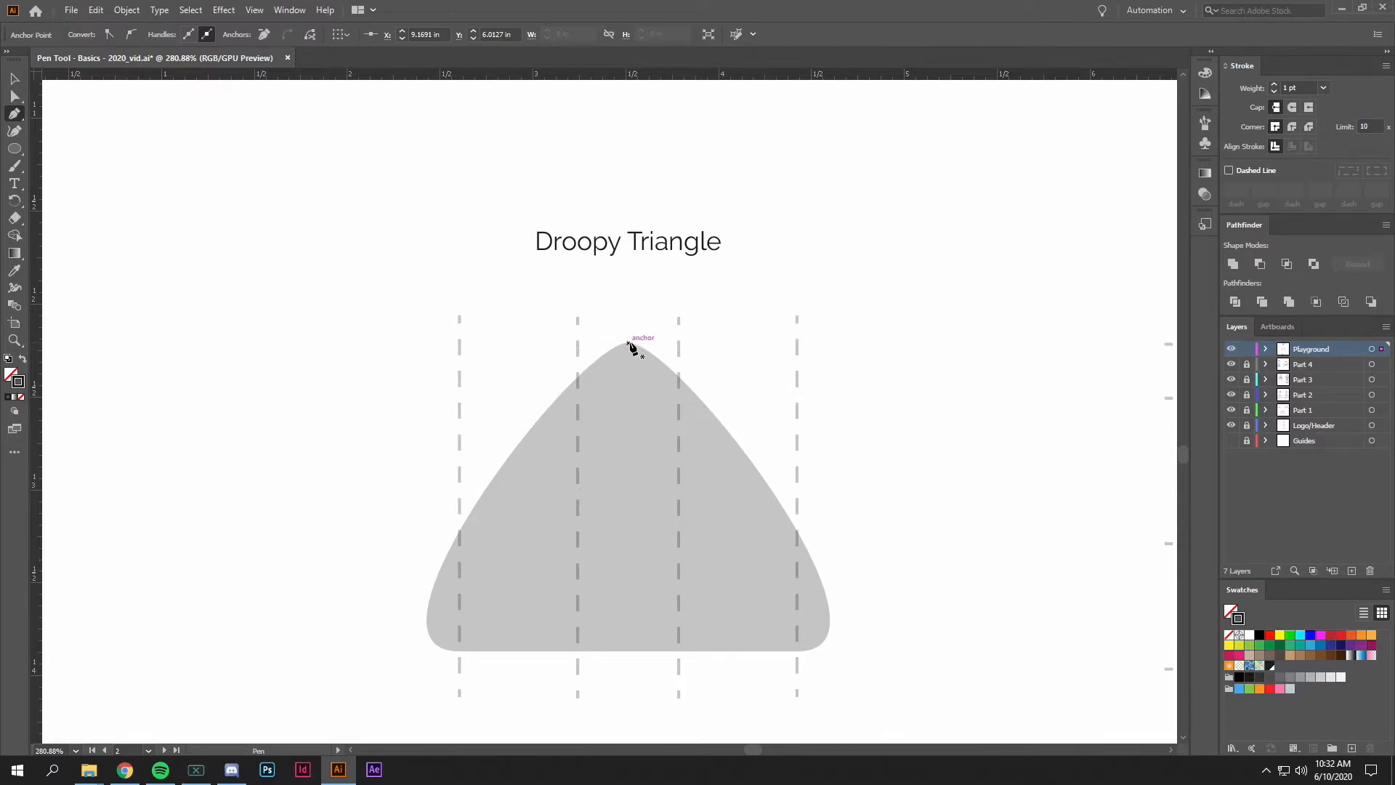
pyautogui.moveTo(629, 343); pyautogui.dragTo(579, 345)
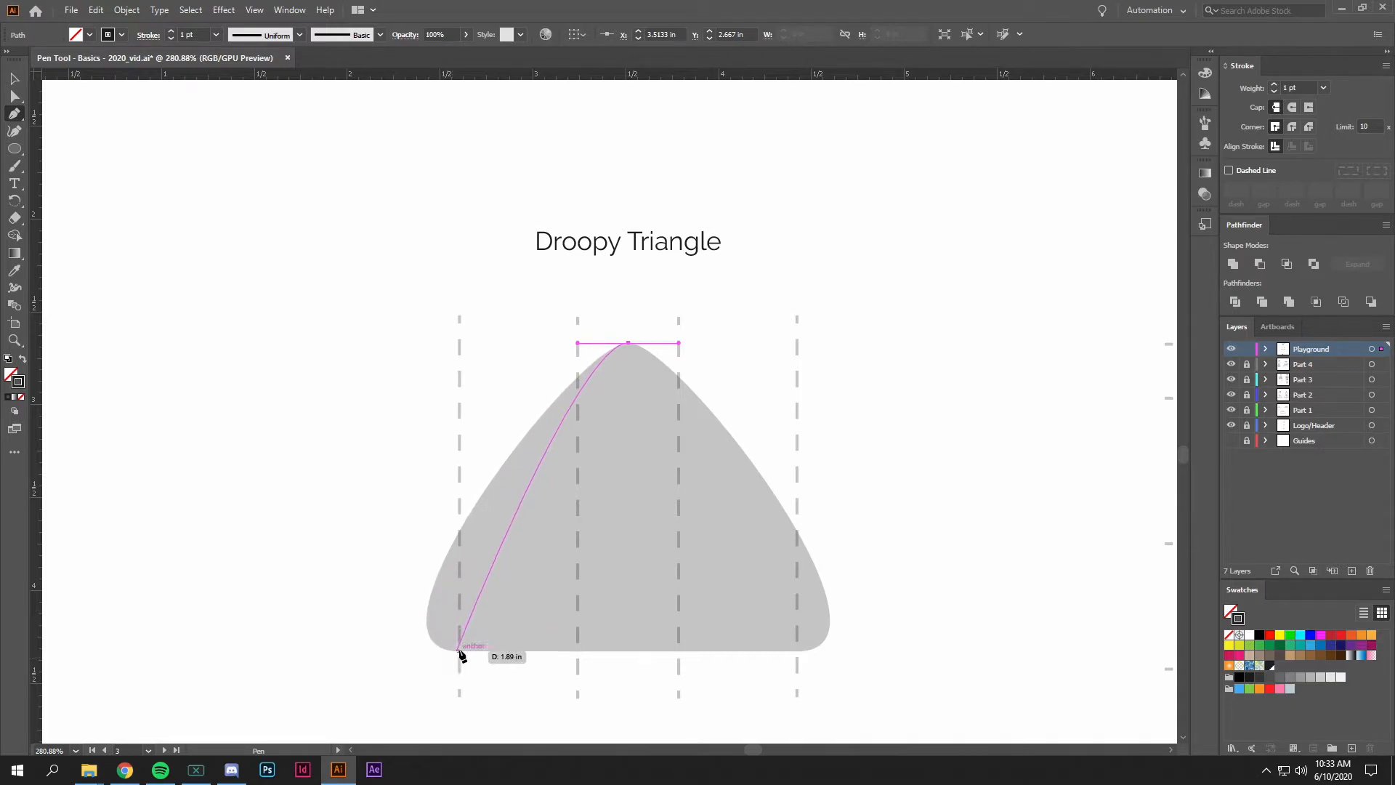
pyautogui.moveTo(460, 651); pyautogui.dragTo(580, 655)
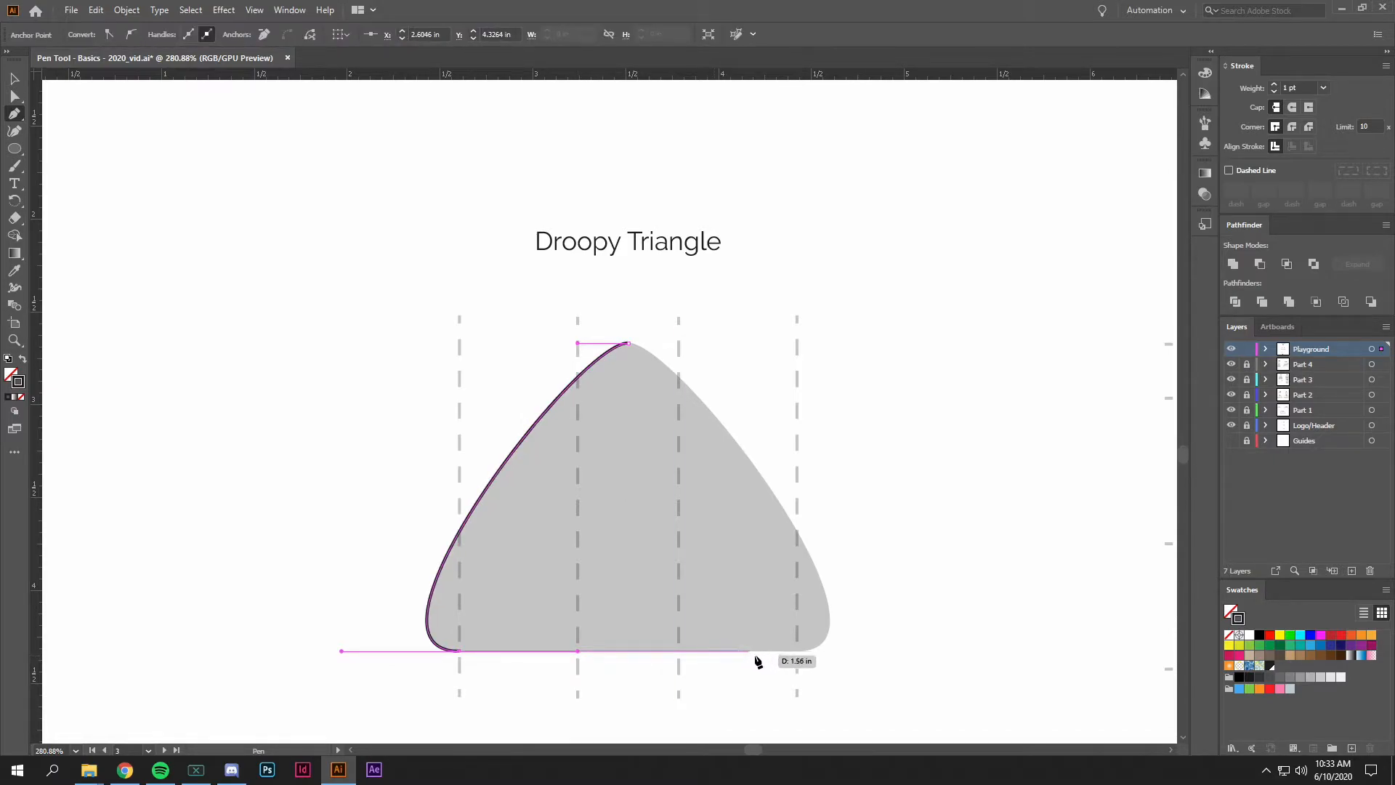
# Add the Droopy Triangle's straight base to the lower-right anchor, extend a horizontal handle outward, and close the path at the apex with a leftward handle
pyautogui.click(797, 652)
pyautogui.click(798, 651)
pyautogui.moveTo(827, 651); pyautogui.dragTo(916, 651)
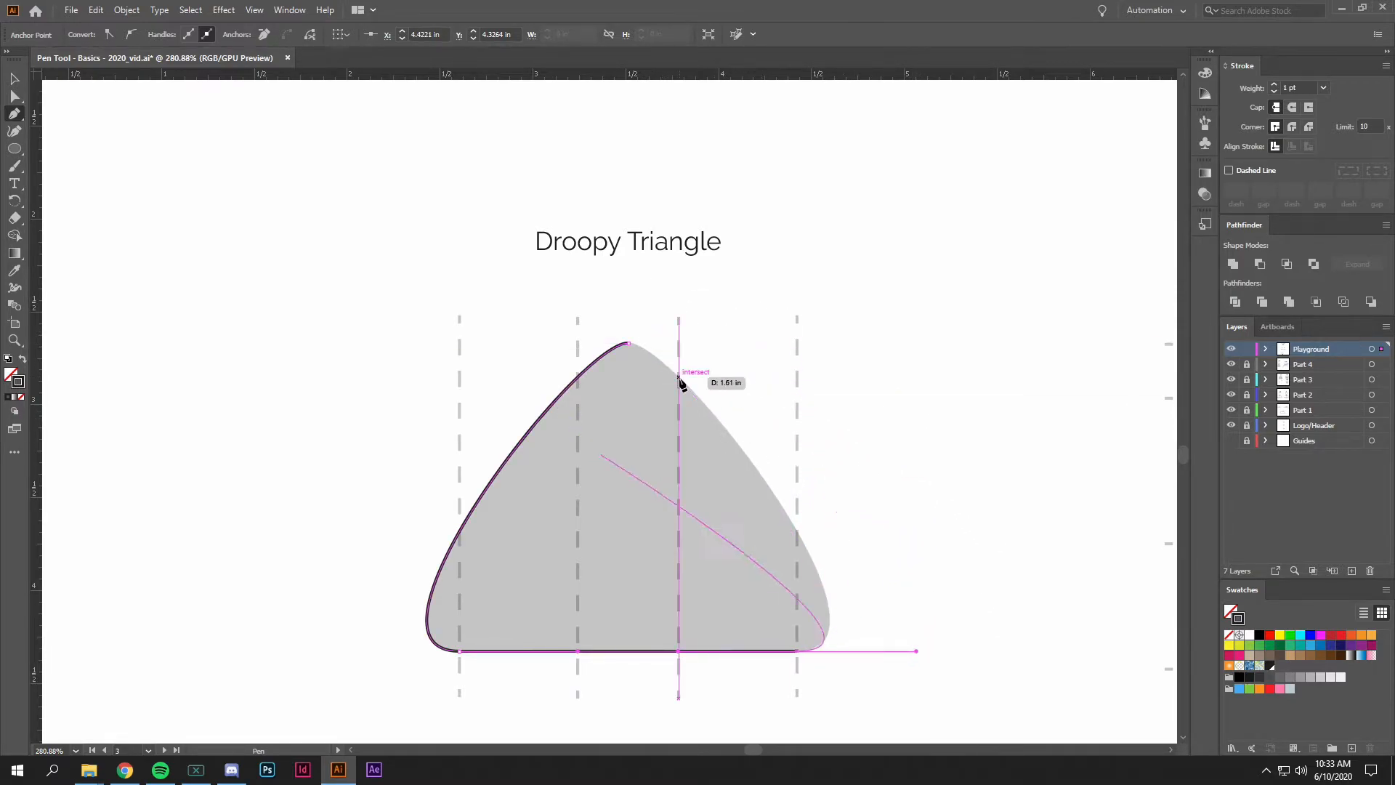
pyautogui.moveTo(630, 347); pyautogui.dragTo(578, 344)
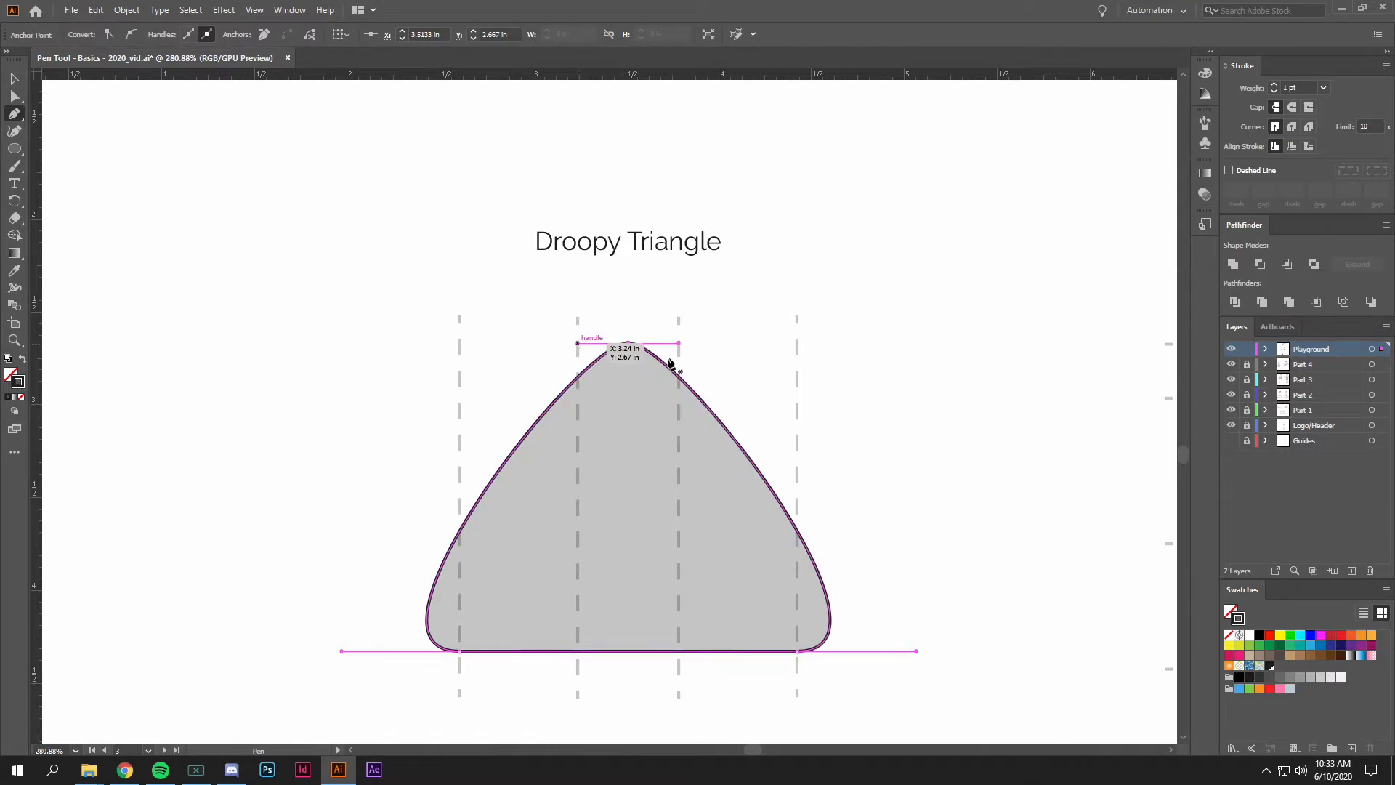
# Trace the right half of the "<3 with guides" heart from the top notch around the lobe to the bottom tip, fitting curve handles to the guides
pyautogui.moveTo(949, 408); pyautogui.dragTo(632, 409)
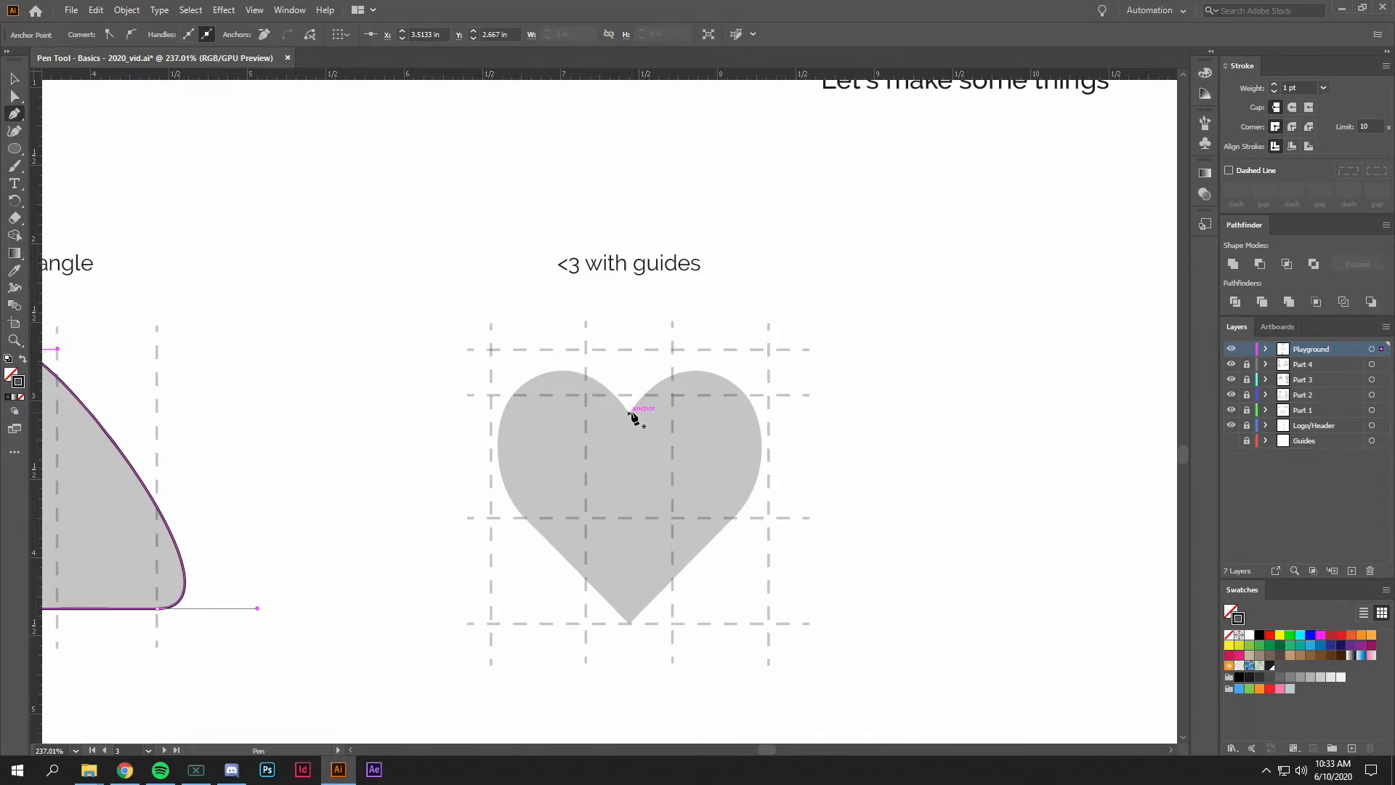
pyautogui.moveTo(630, 415); pyautogui.dragTo(670, 350)
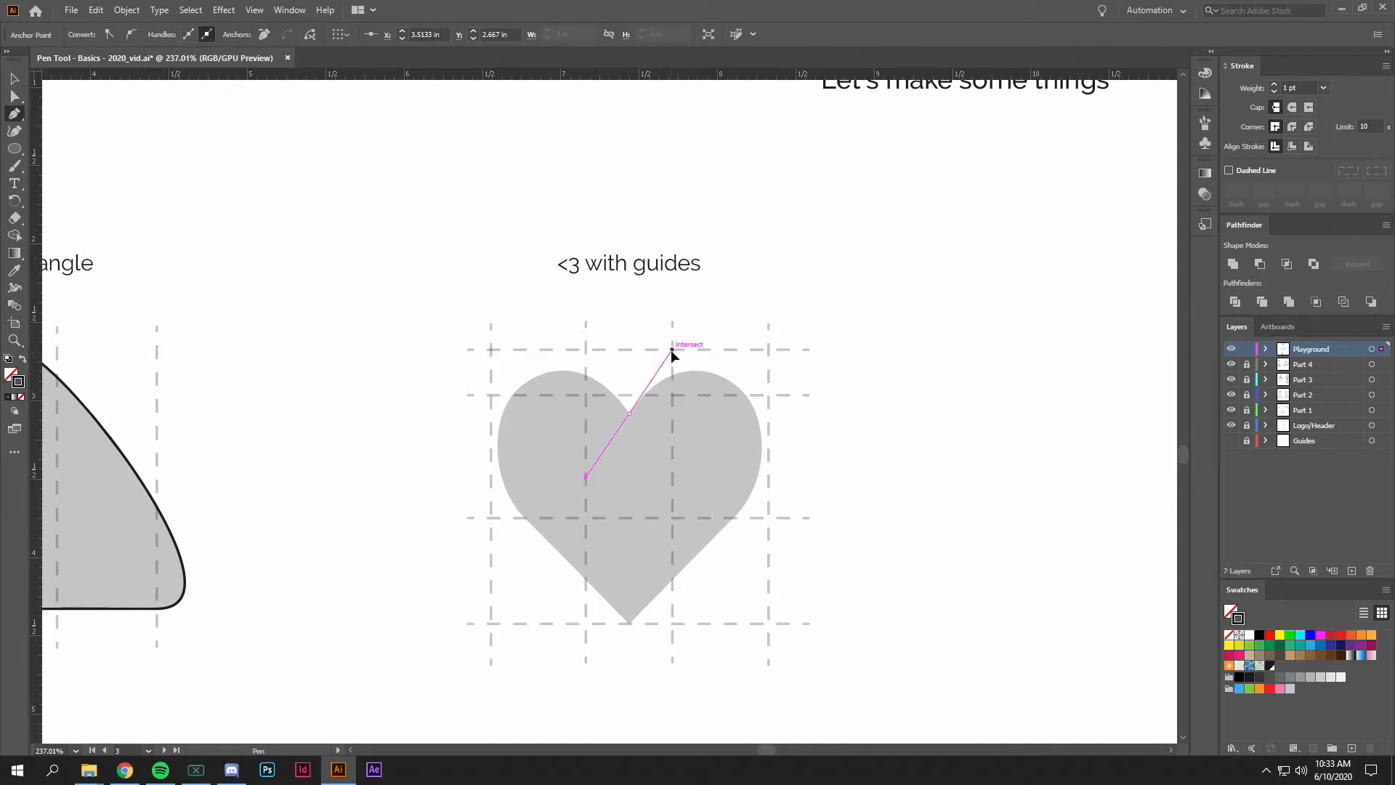
pyautogui.moveTo(670, 350)
pyautogui.mouseDown()
pyautogui.moveTo(686, 343)
pyautogui.moveTo(648, 372)
pyautogui.moveTo(638, 346)
pyautogui.moveTo(699, 355)
pyautogui.moveTo(673, 350)
pyautogui.mouseUp()
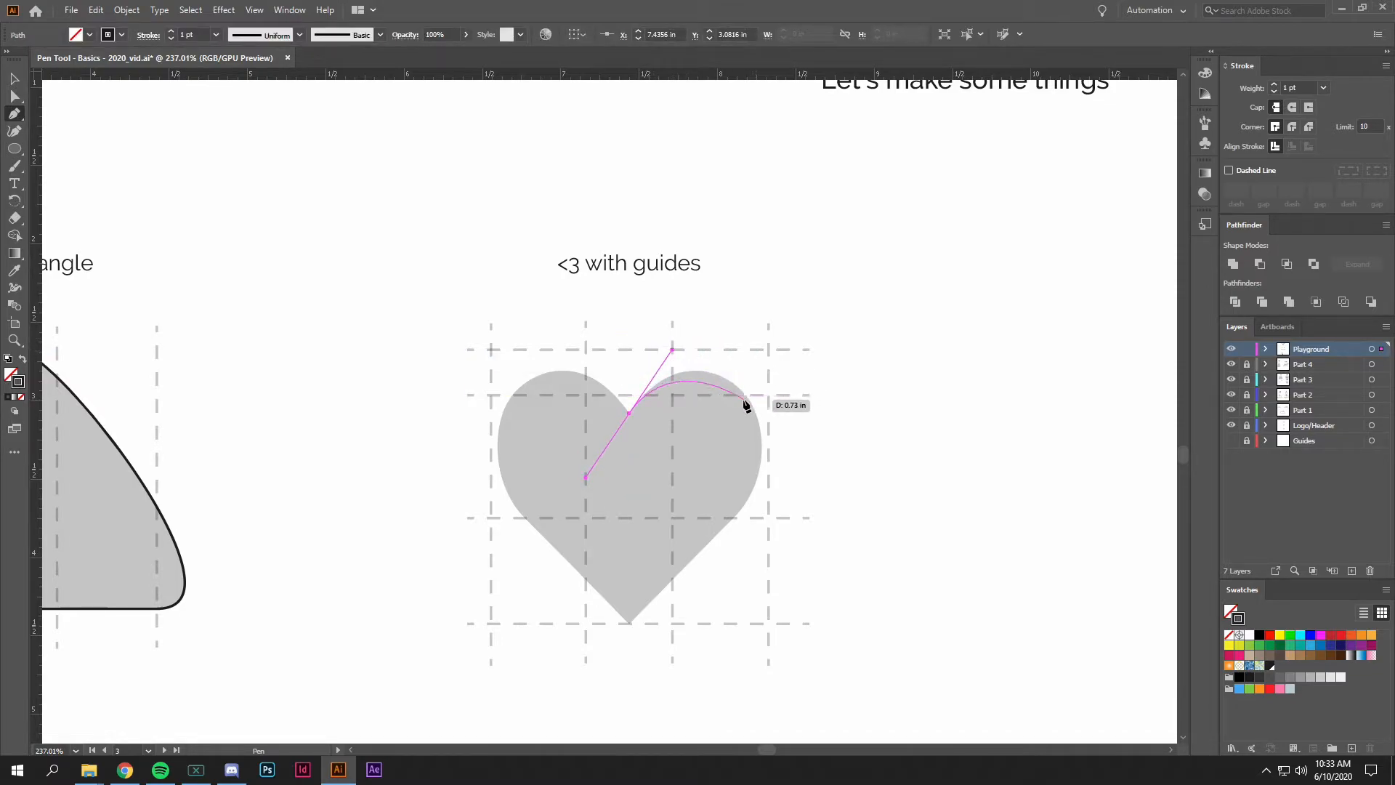
pyautogui.moveTo(745, 395); pyautogui.dragTo(765, 420)
pyautogui.moveTo(765, 420); pyautogui.dragTo(769, 419)
pyautogui.moveTo(734, 519); pyautogui.dragTo(699, 555)
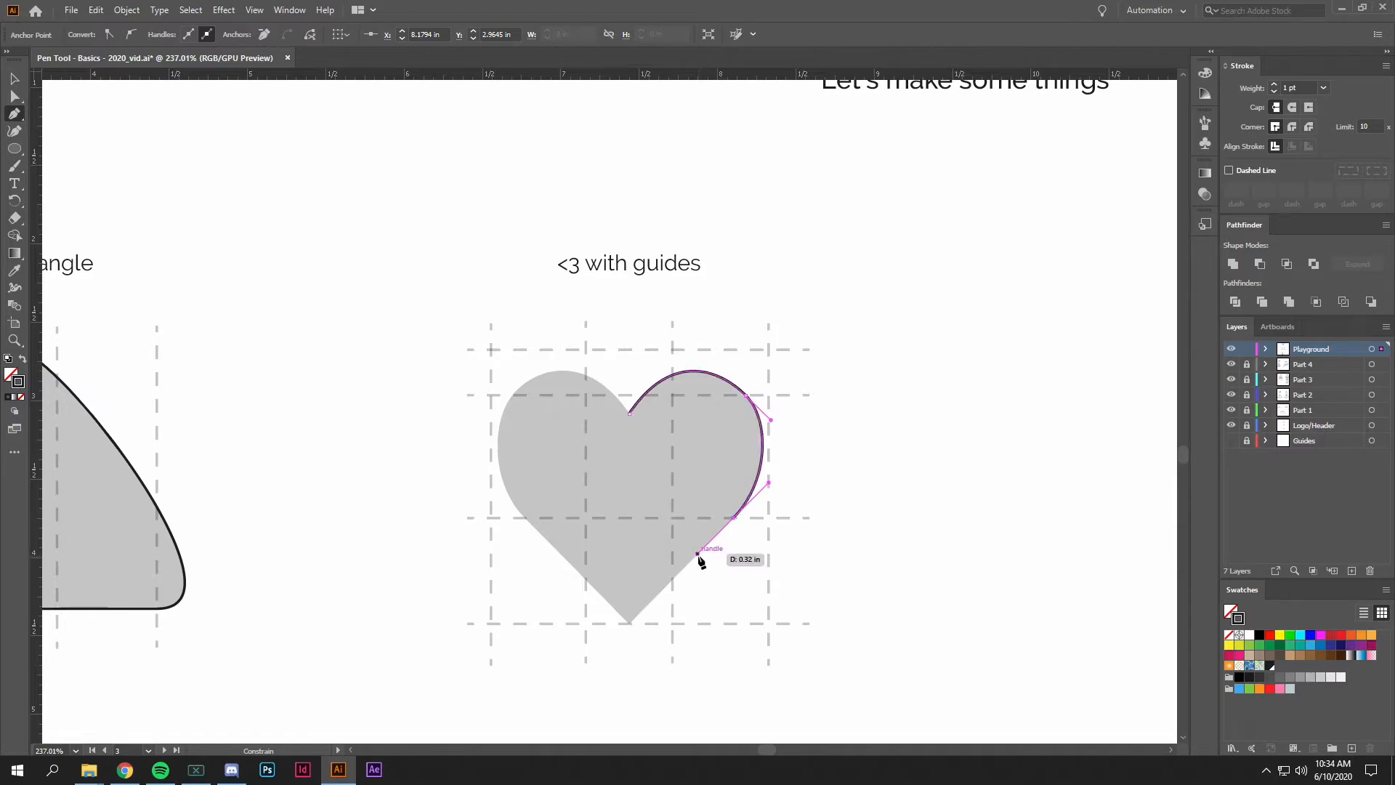
pyautogui.click(629, 623)
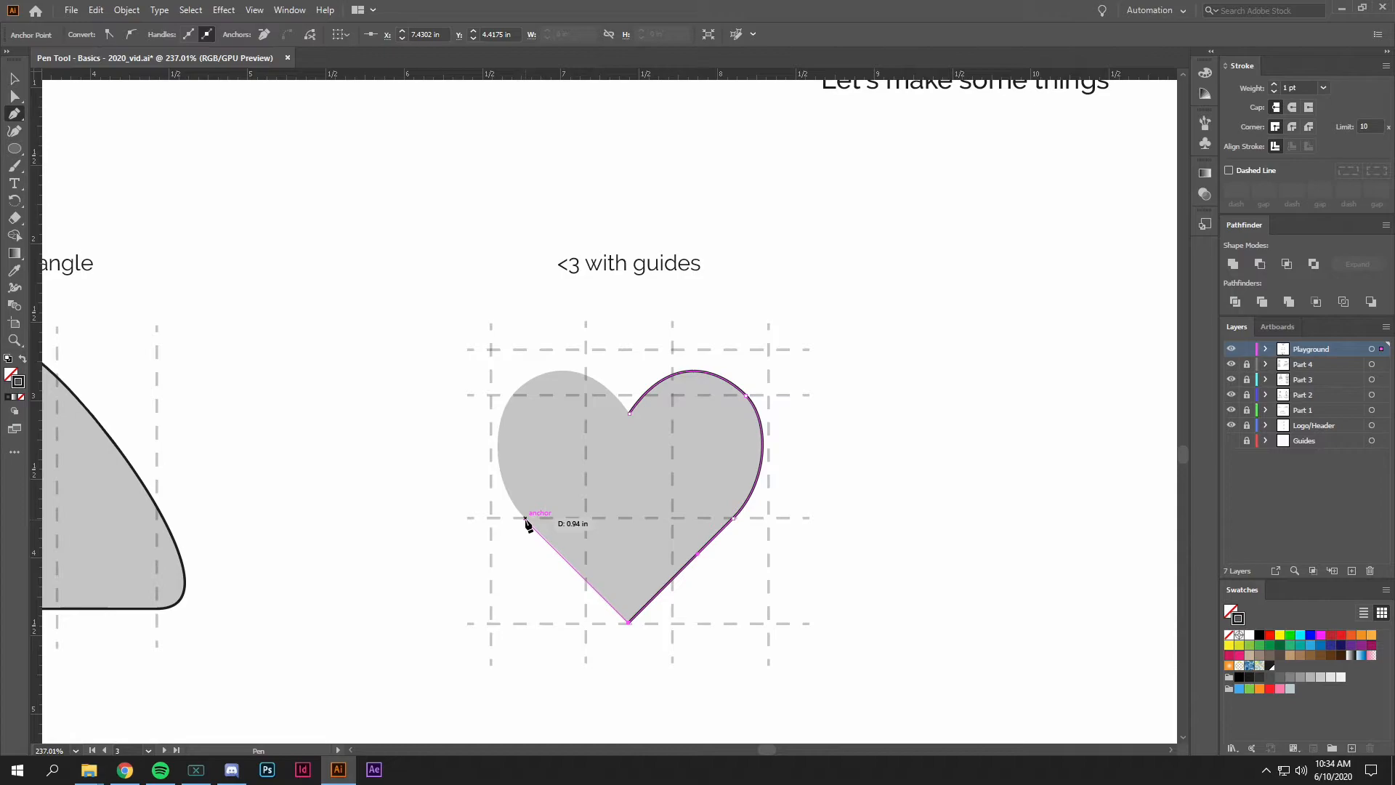
# Trace the left half of the "<3 with guides" heart and close it at the top notch with an independent corner handle
pyautogui.moveTo(526, 520); pyautogui.dragTo(491, 485)
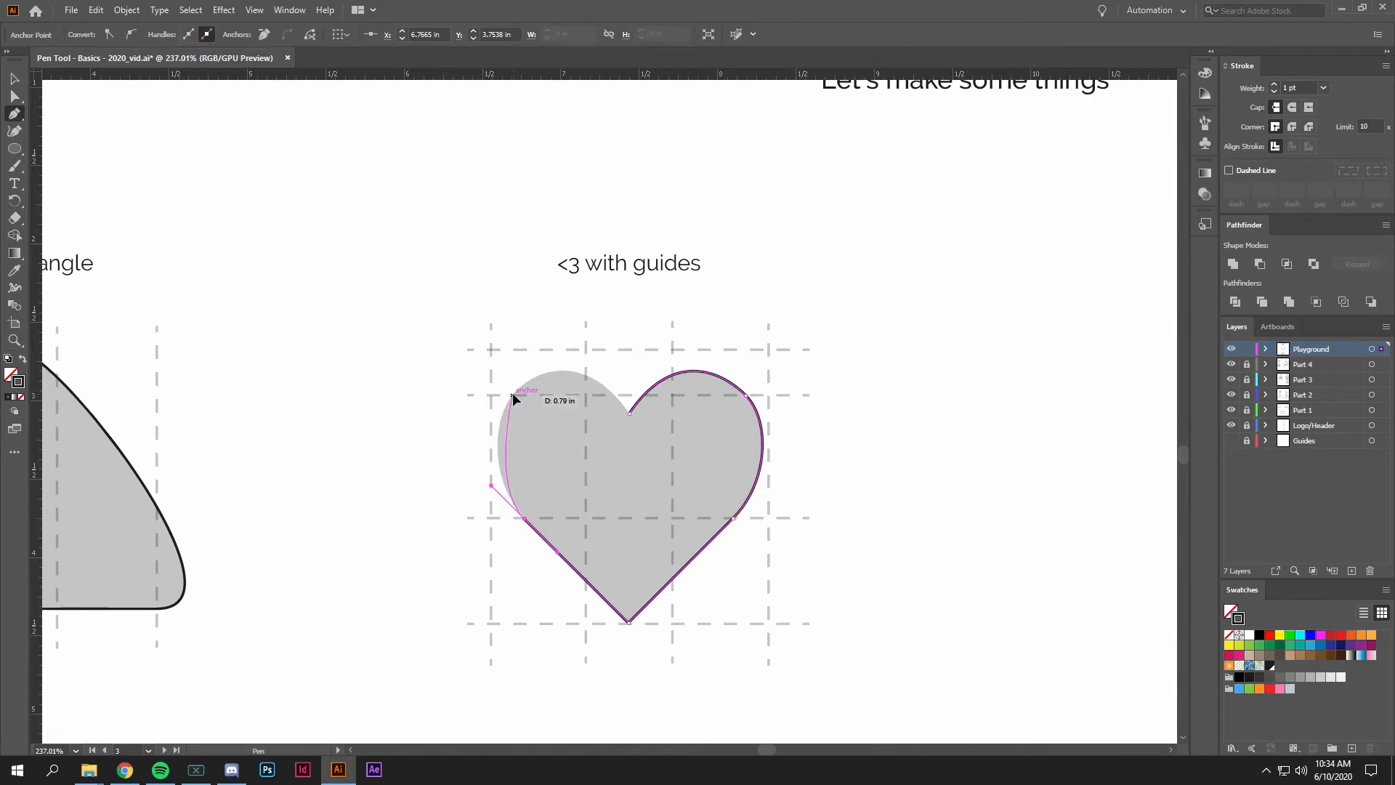
pyautogui.moveTo(513, 395); pyautogui.dragTo(534, 375)
pyautogui.moveTo(629, 415); pyautogui.dragTo(662, 388)
pyautogui.press('a')
pyautogui.hotkey('ctrl', 'z')
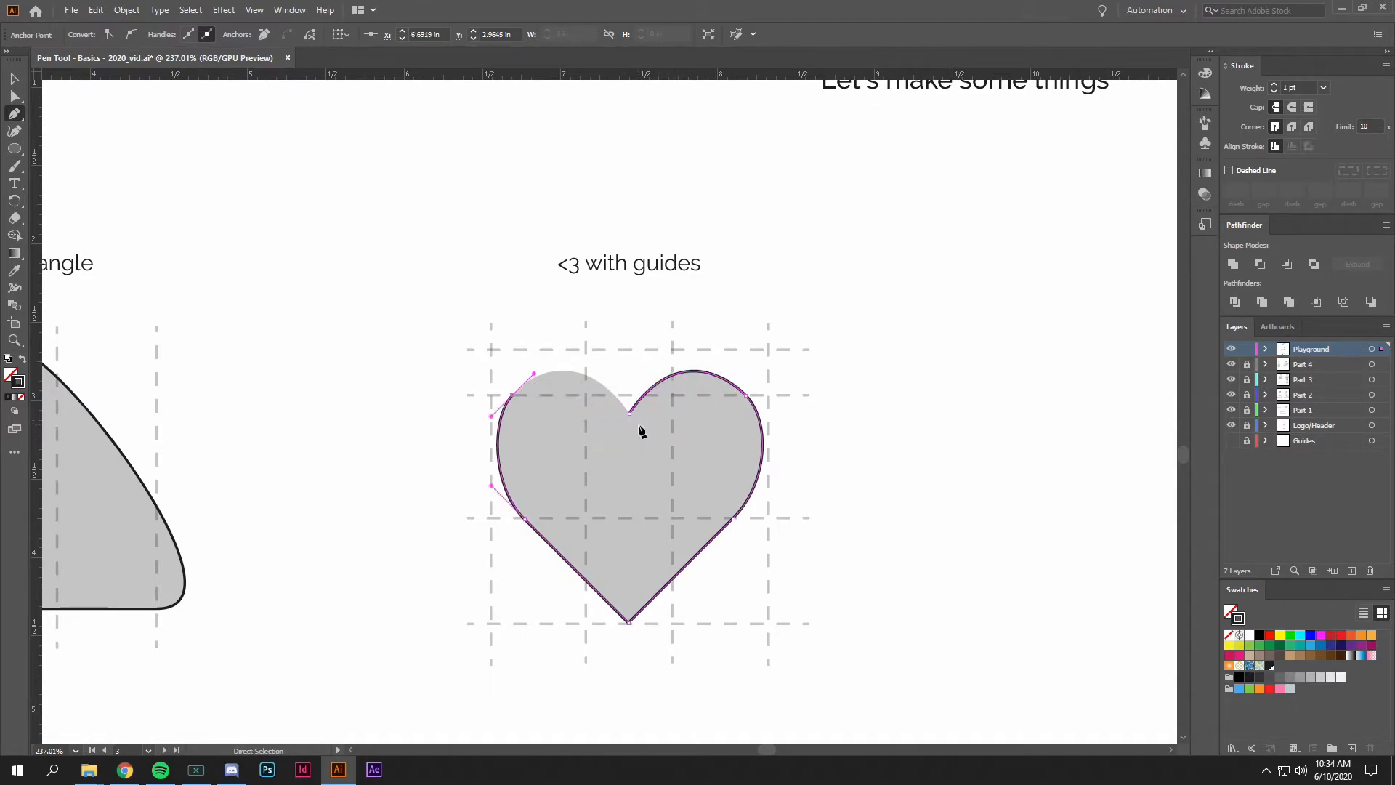
pyautogui.press('alt')
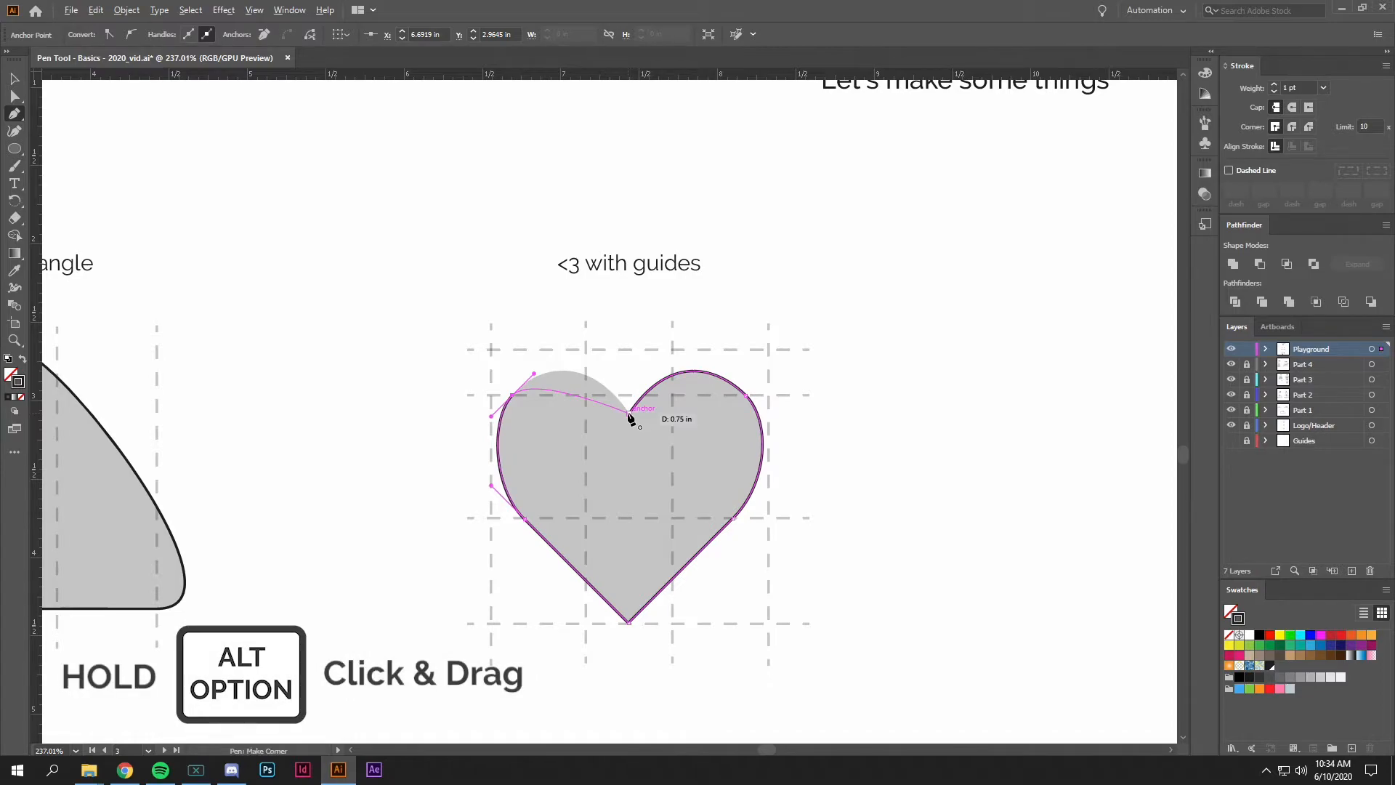
pyautogui.moveTo(630, 414); pyautogui.dragTo(674, 478)
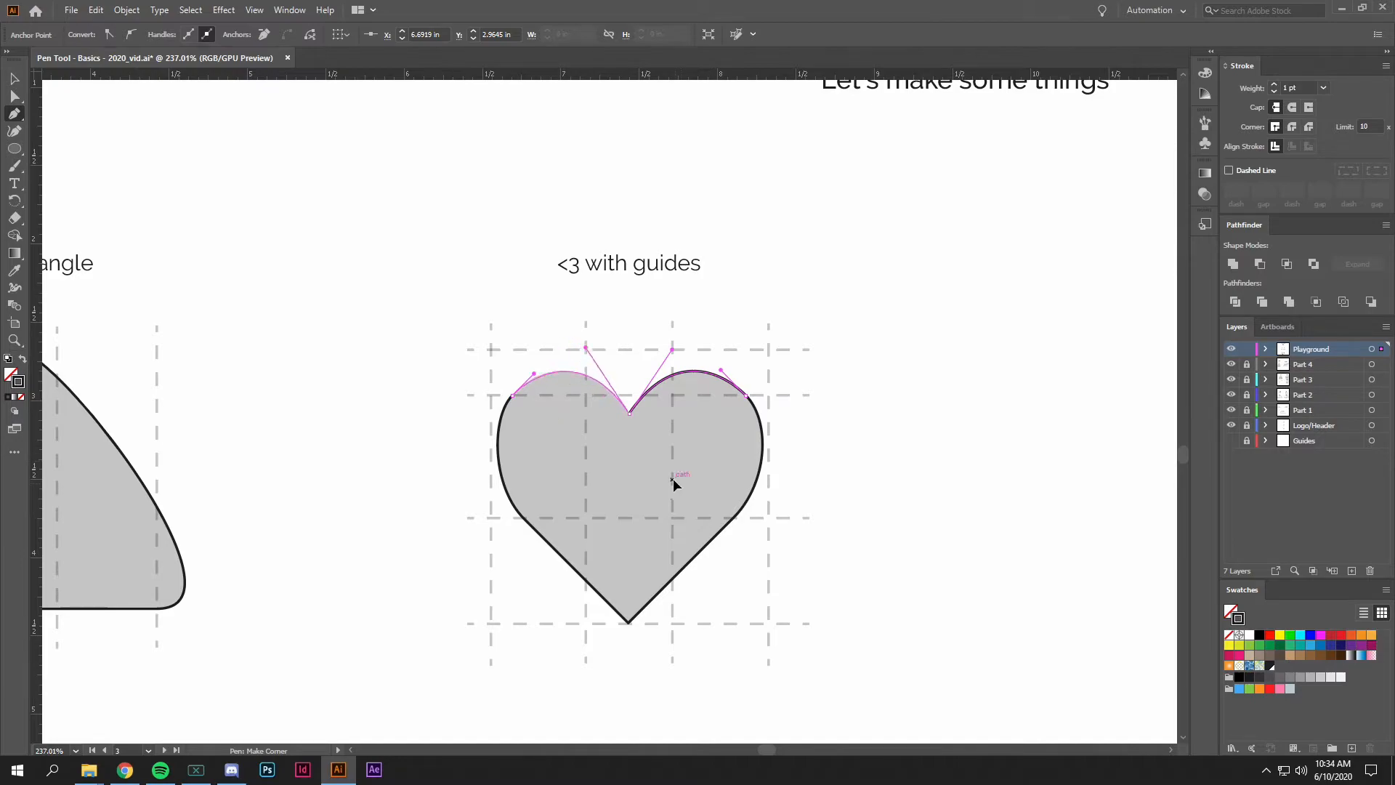
# Try to form the Pacman mouth by moving only the circle's right anchor to its centre, and undo the move
pyautogui.press('a')
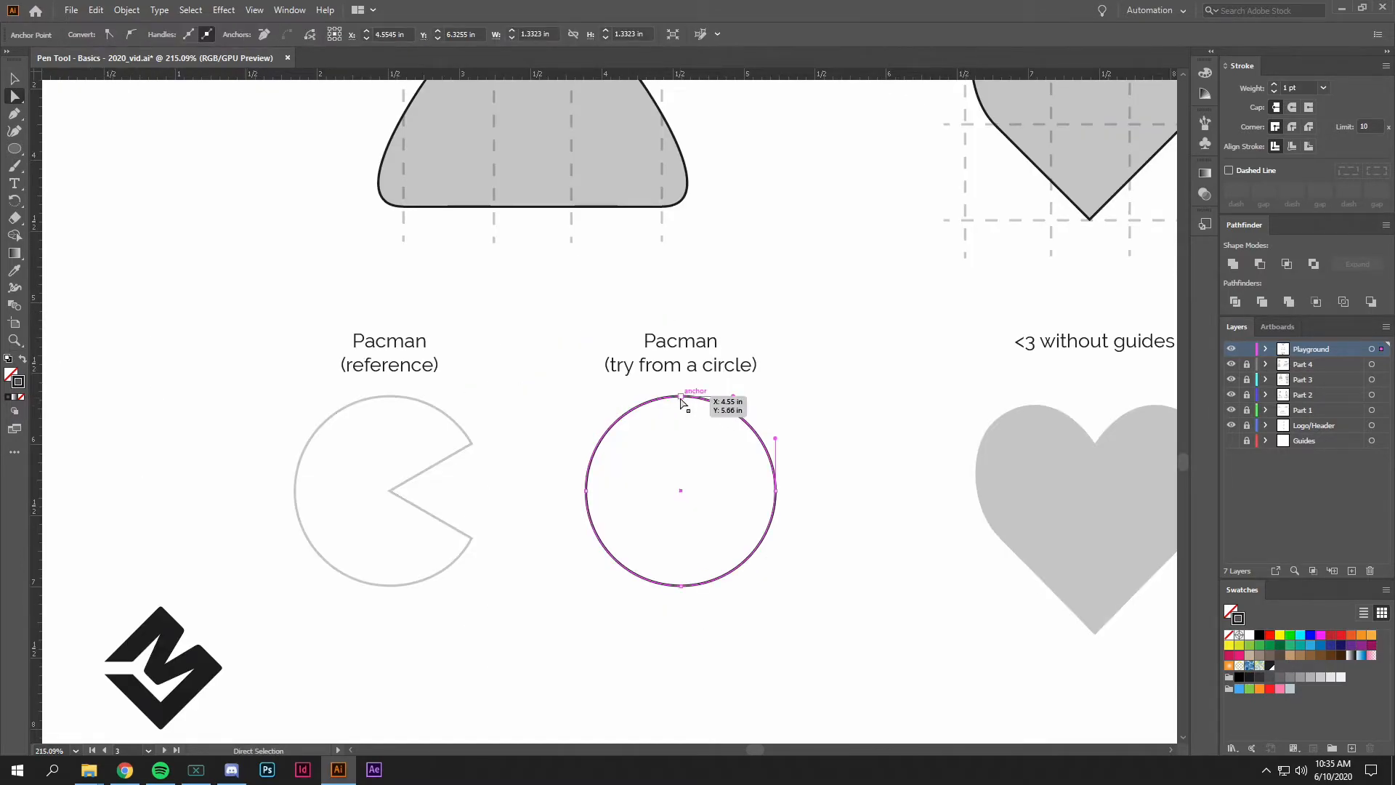
pyautogui.click(586, 490)
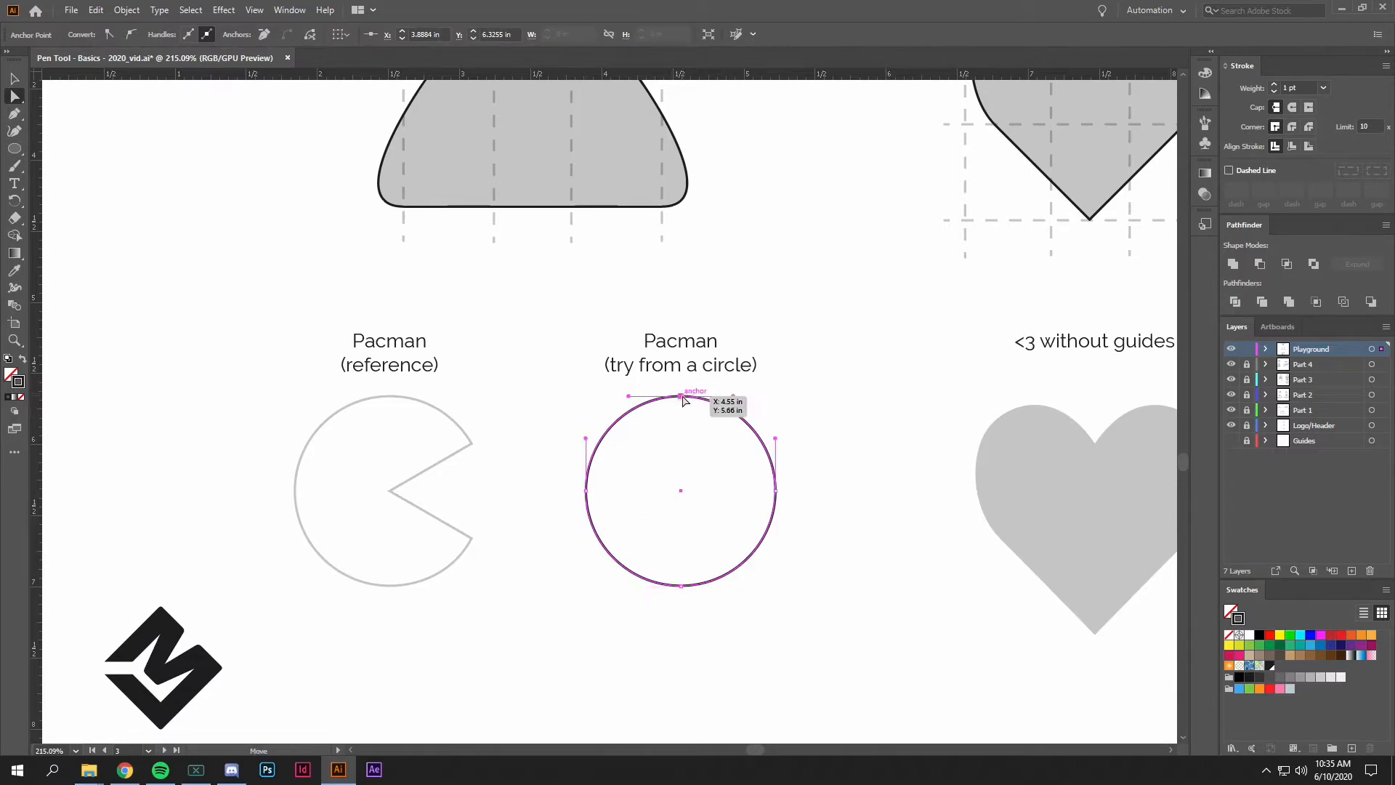
pyautogui.click(776, 490)
pyautogui.click(684, 585)
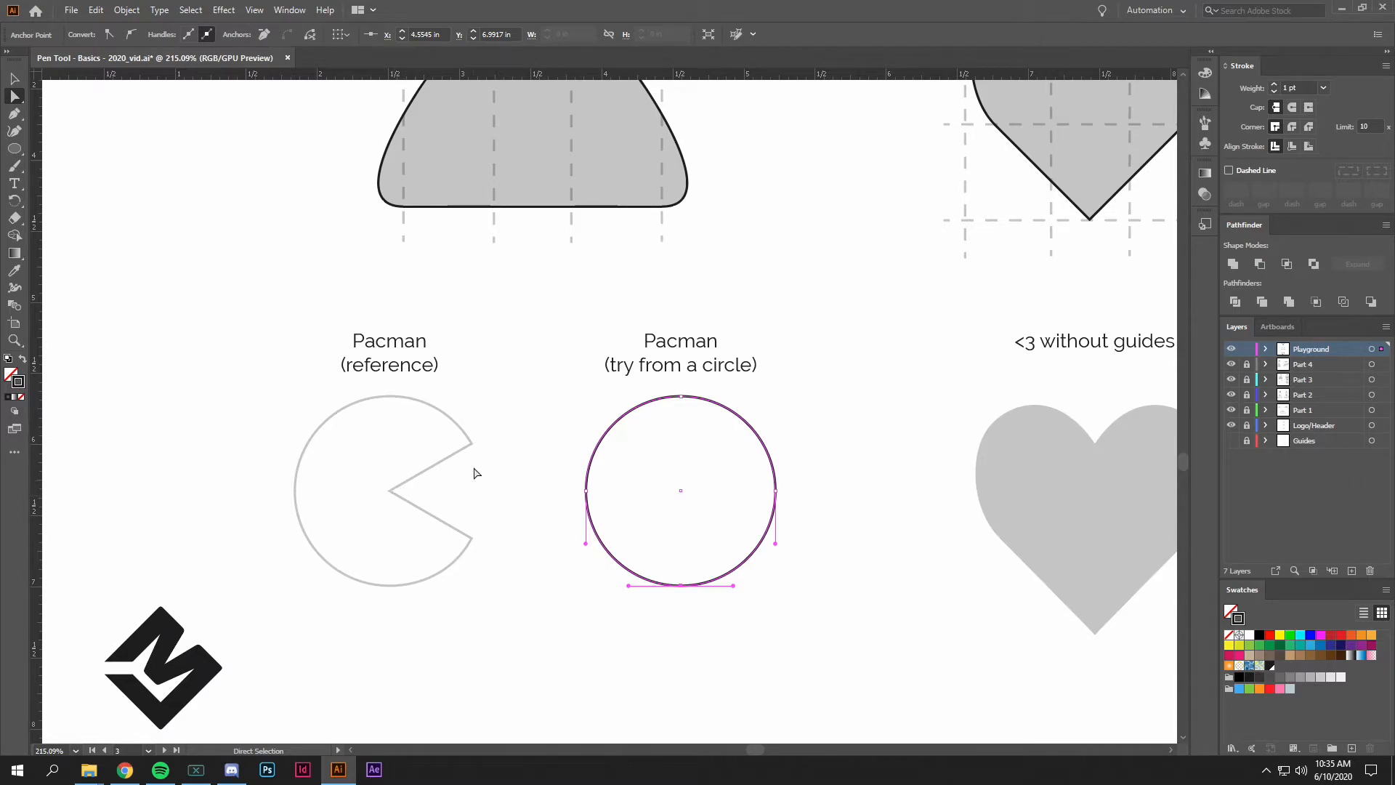
pyautogui.press('p')
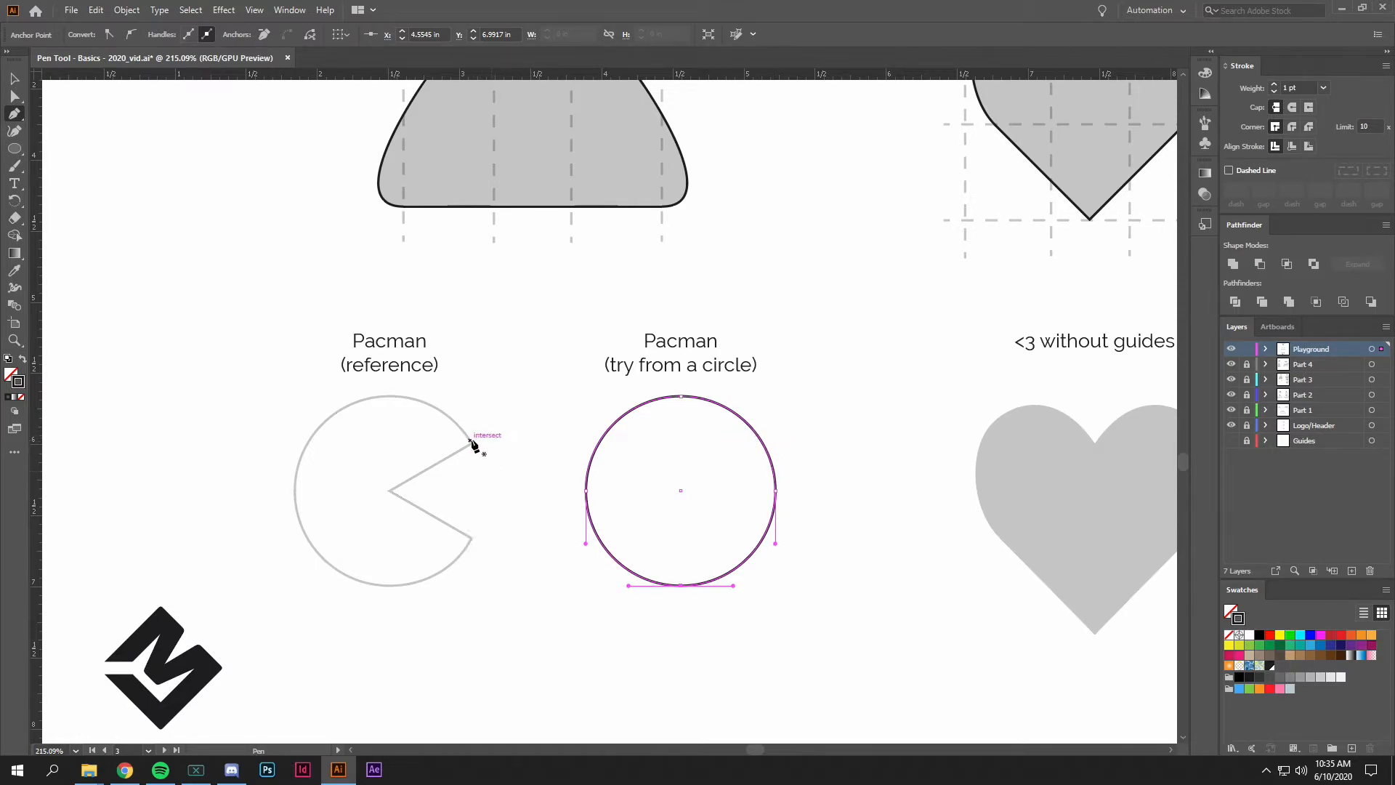
pyautogui.press('a')
pyautogui.click(776, 492)
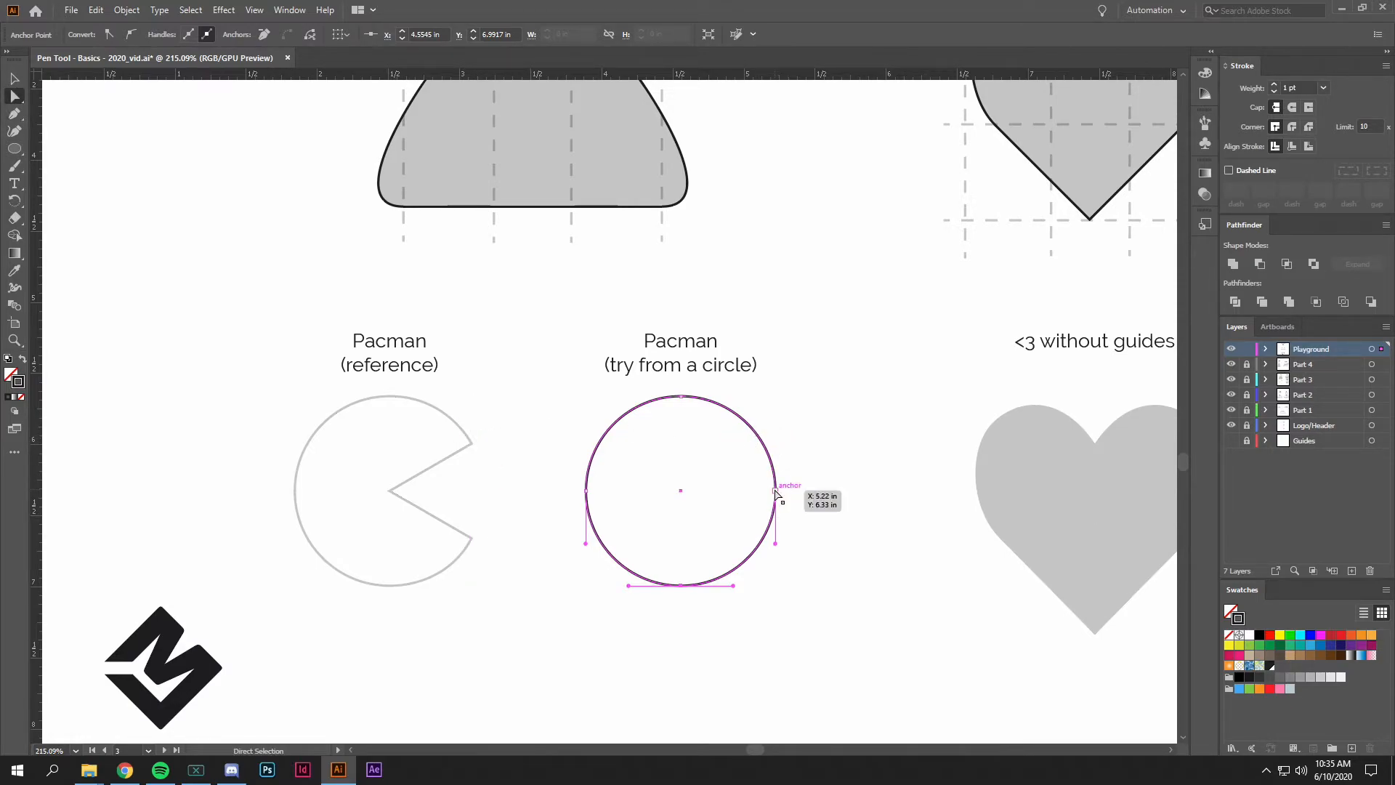
pyautogui.moveTo(775, 492); pyautogui.dragTo(682, 489)
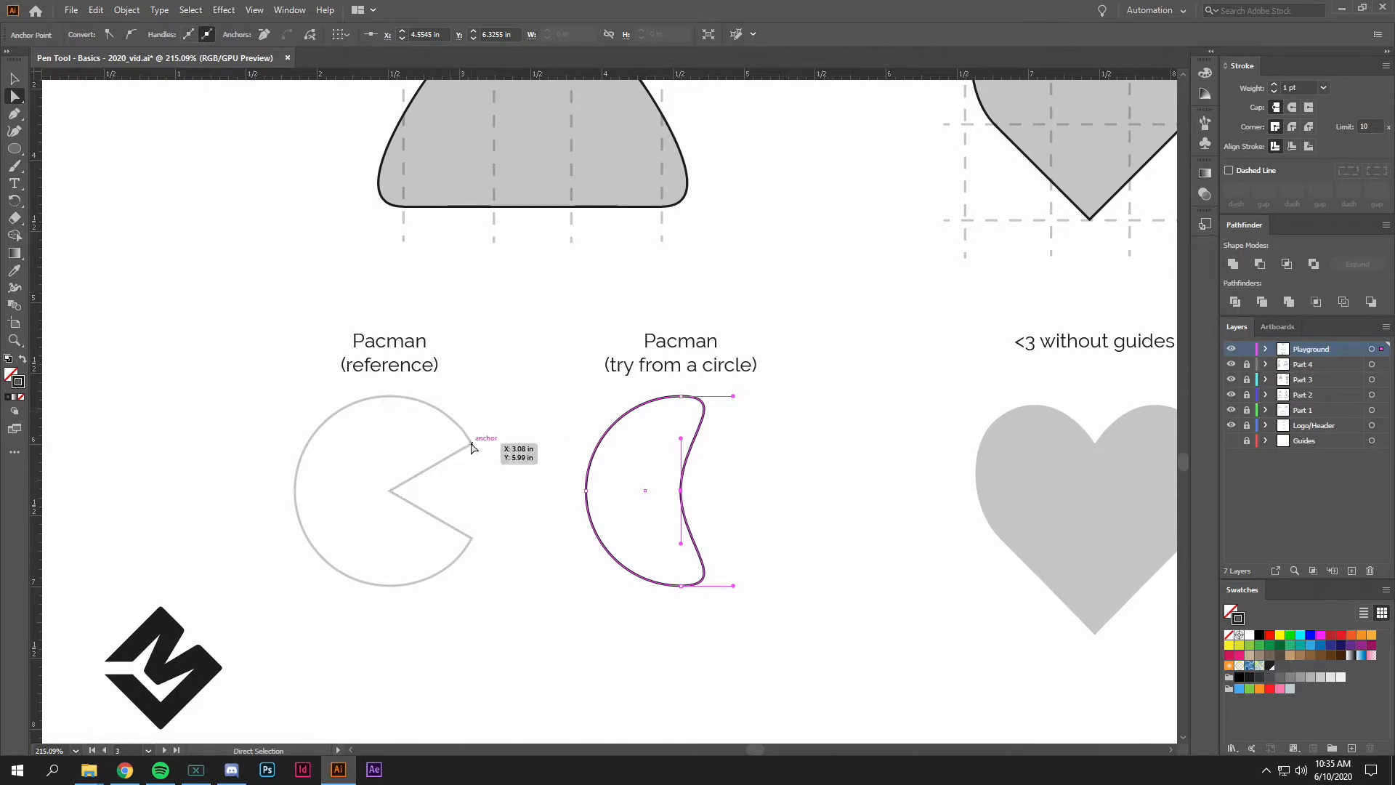
pyautogui.hotkey('ctrl', 'z')
pyautogui.click(832, 463)
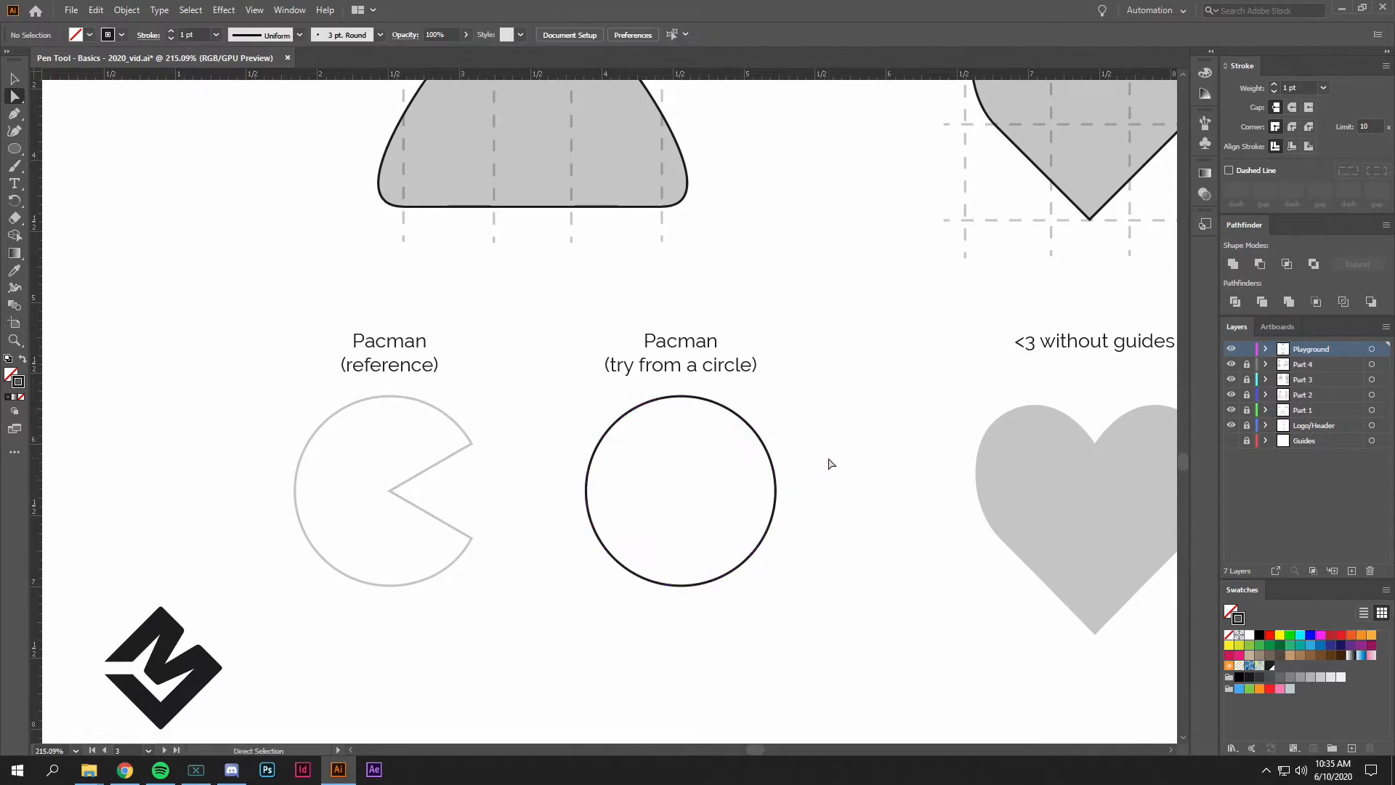
# Add two anchor points on the Pacman practice circle's right side, one above and one below its right anchor, for the mouth corners
pyautogui.press('p')
pyautogui.press('v')
pyautogui.click(761, 448)
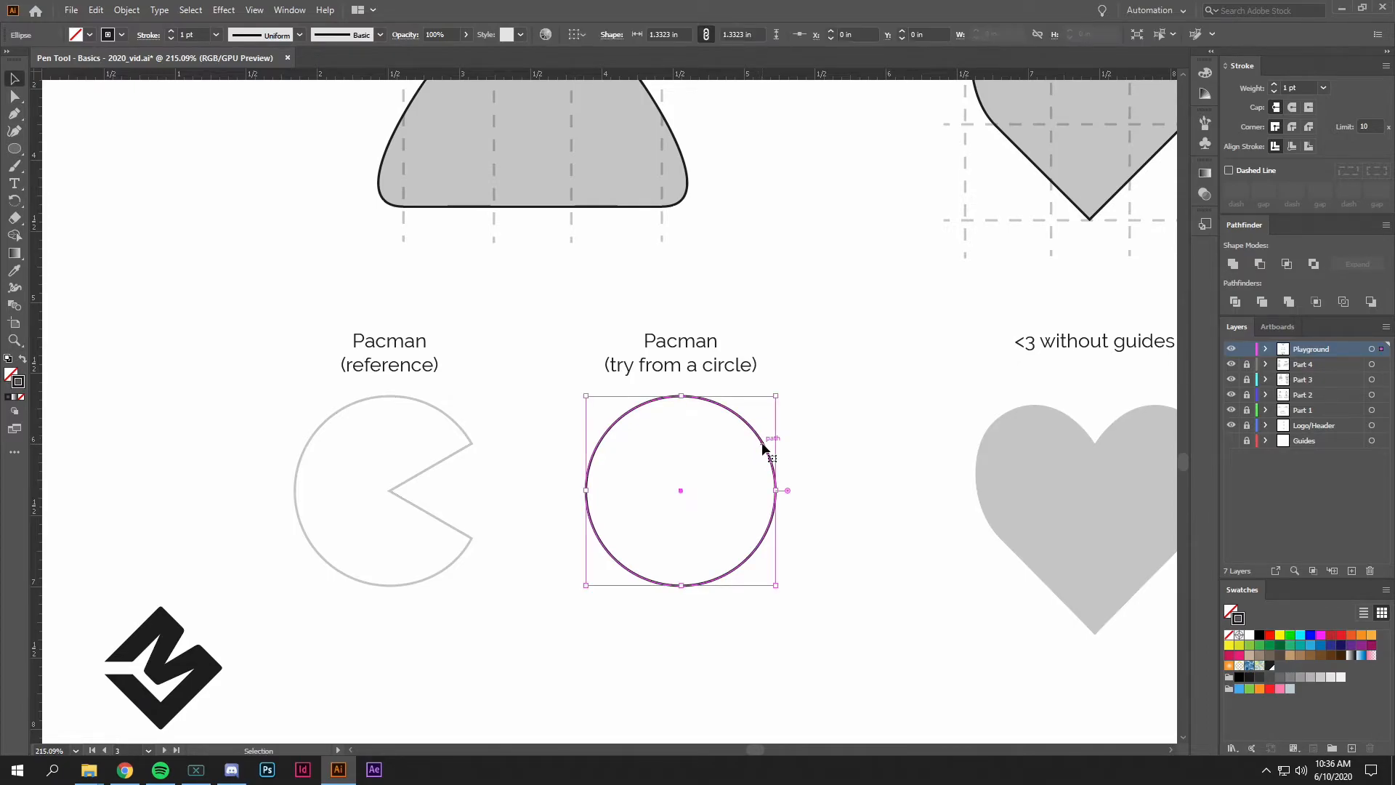
pyautogui.press('p')
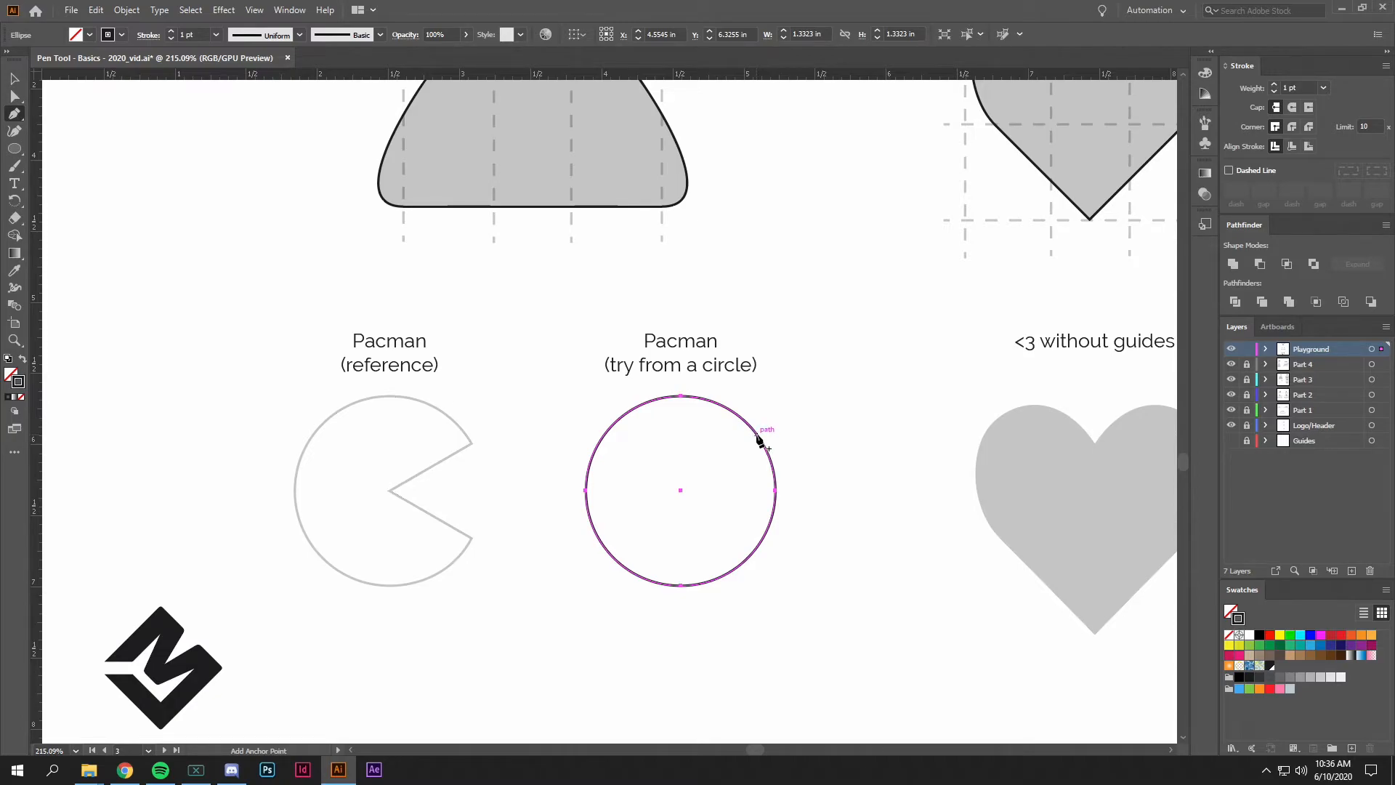
pyautogui.click(761, 440)
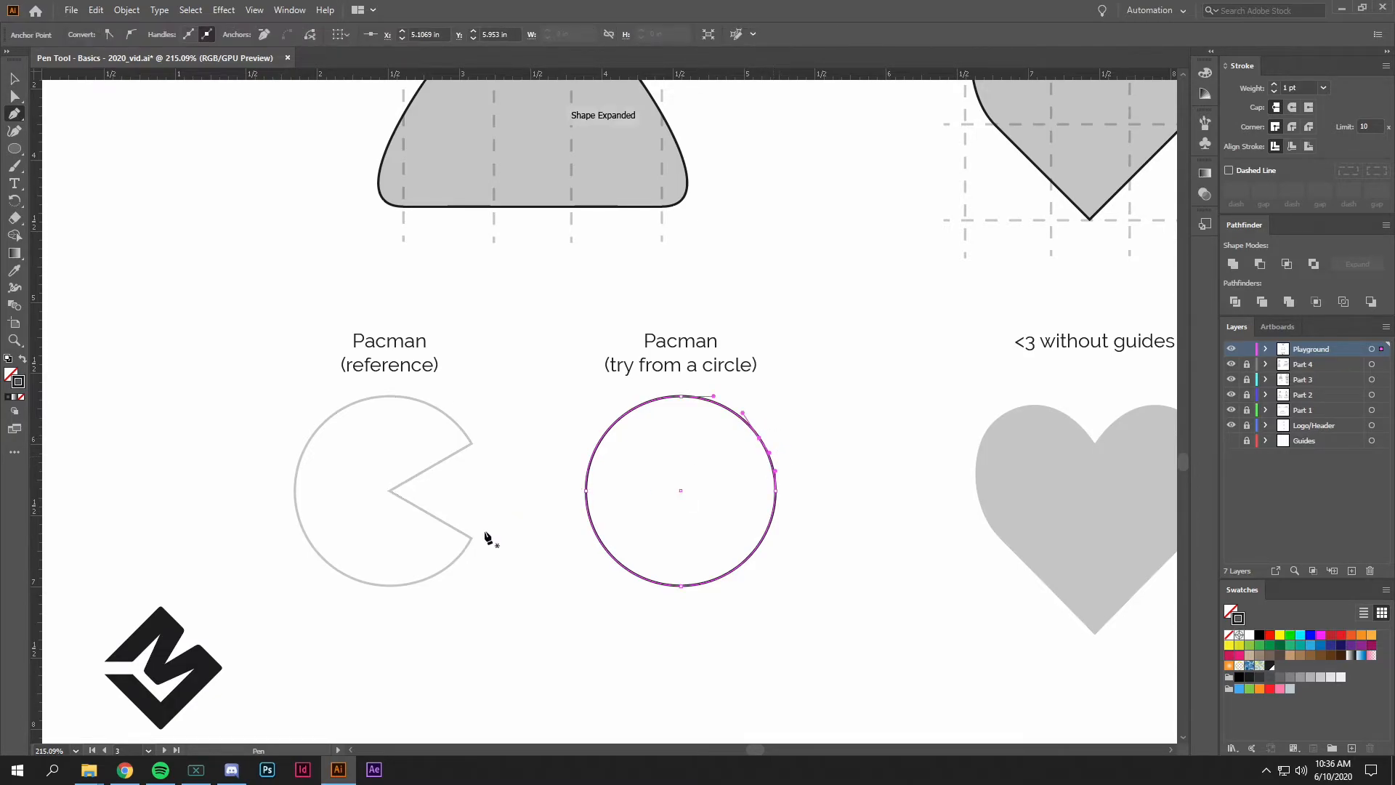
pyautogui.click(763, 540)
# Move the Pacman circle's right anchor to the circle's centre and convert it to a corner point
pyautogui.press('a')
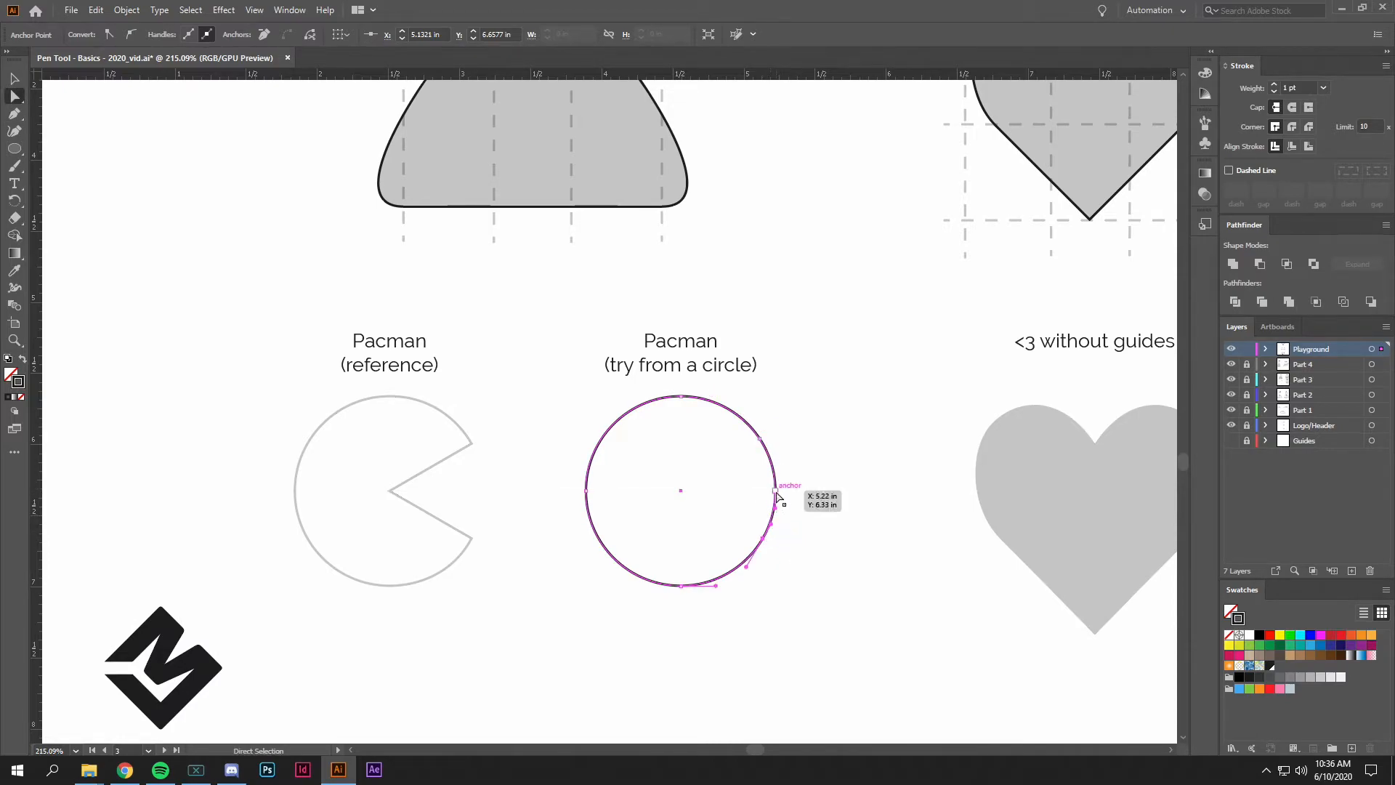
pyautogui.moveTo(778, 496); pyautogui.dragTo(679, 490)
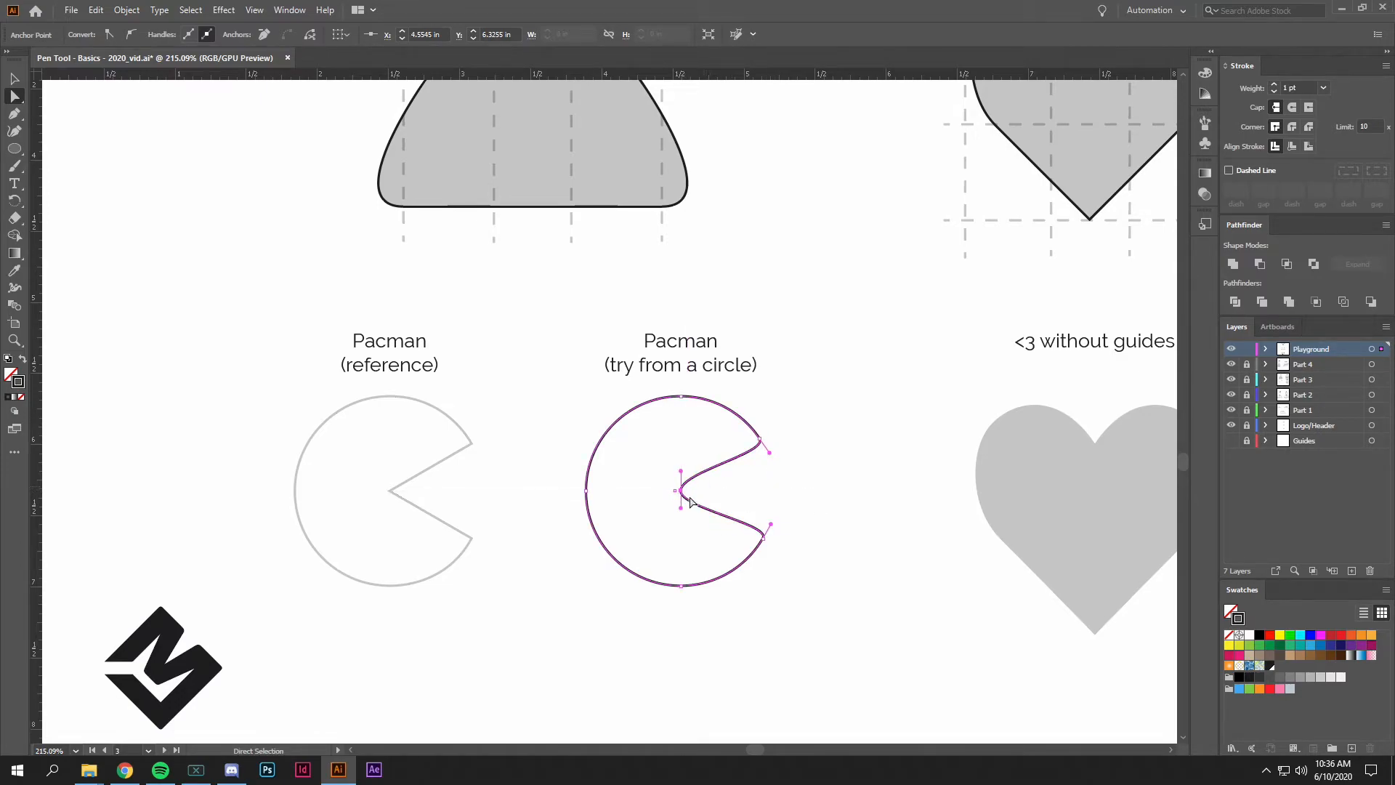
pyautogui.click(108, 35)
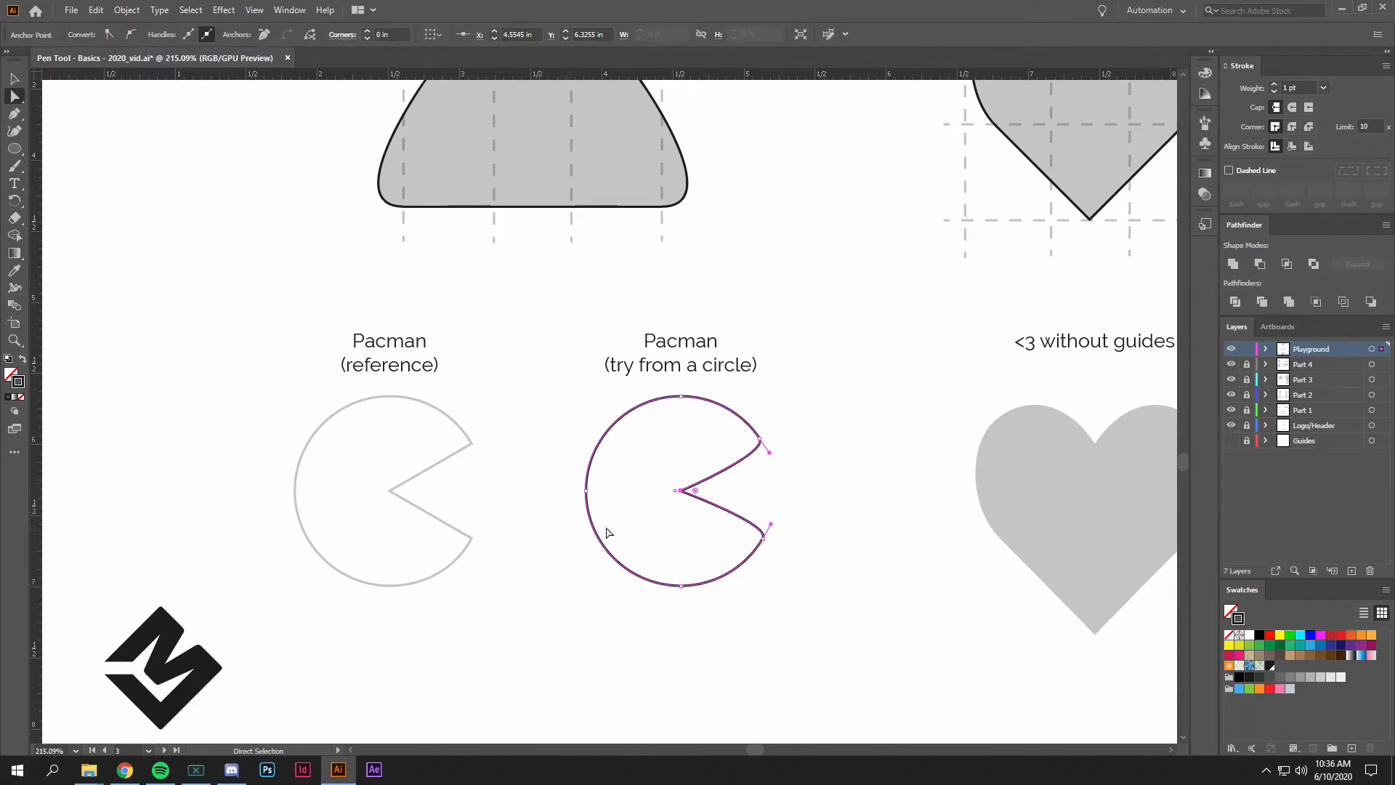
# Straighten both Pacman mouth edges by pulling the inner handles of the two mouth corners onto the centre anchor
pyautogui.hotkey('ctrl', '+')
pyautogui.hotkey('ctrl', '+')
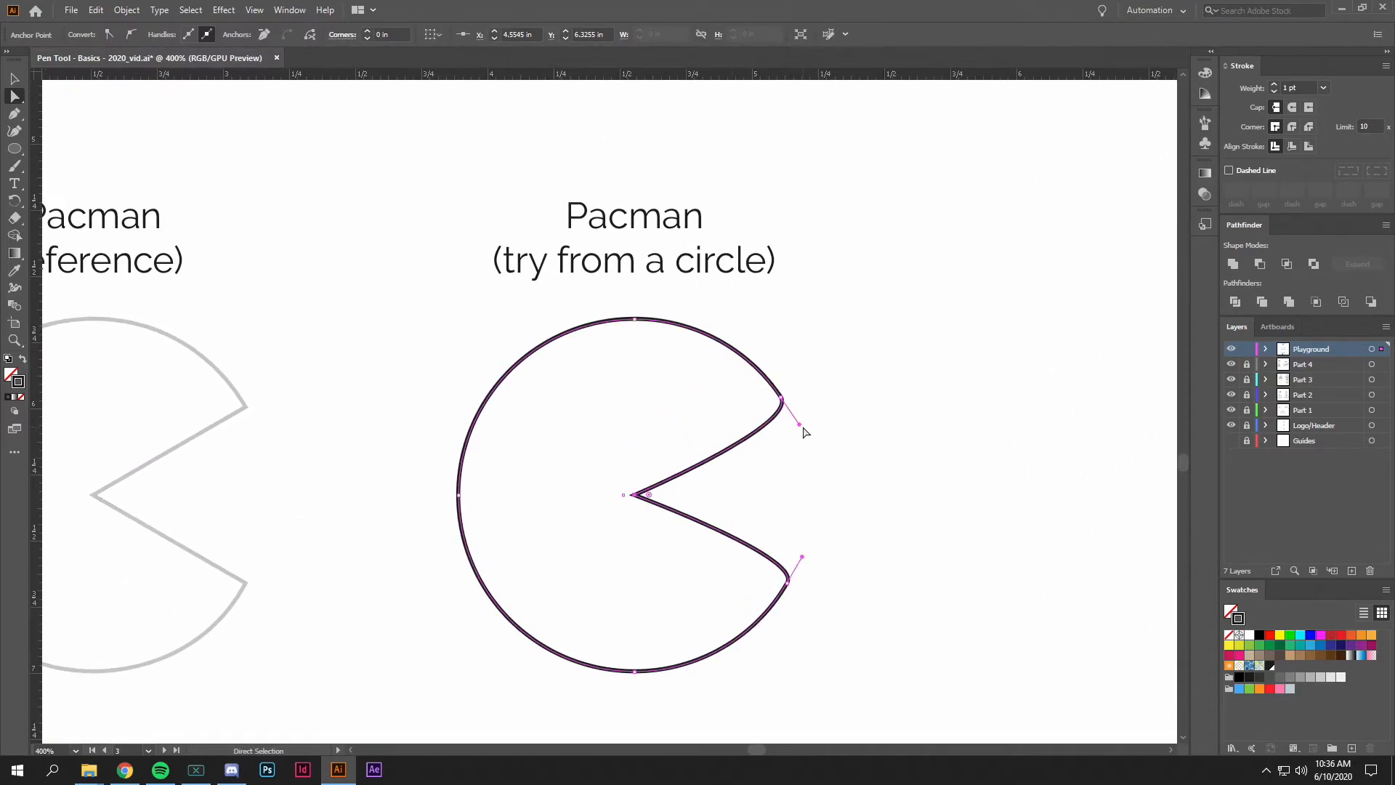
pyautogui.moveTo(800, 424)
pyautogui.mouseDown()
pyautogui.moveTo(732, 436)
pyautogui.moveTo(801, 434)
pyautogui.mouseUp()
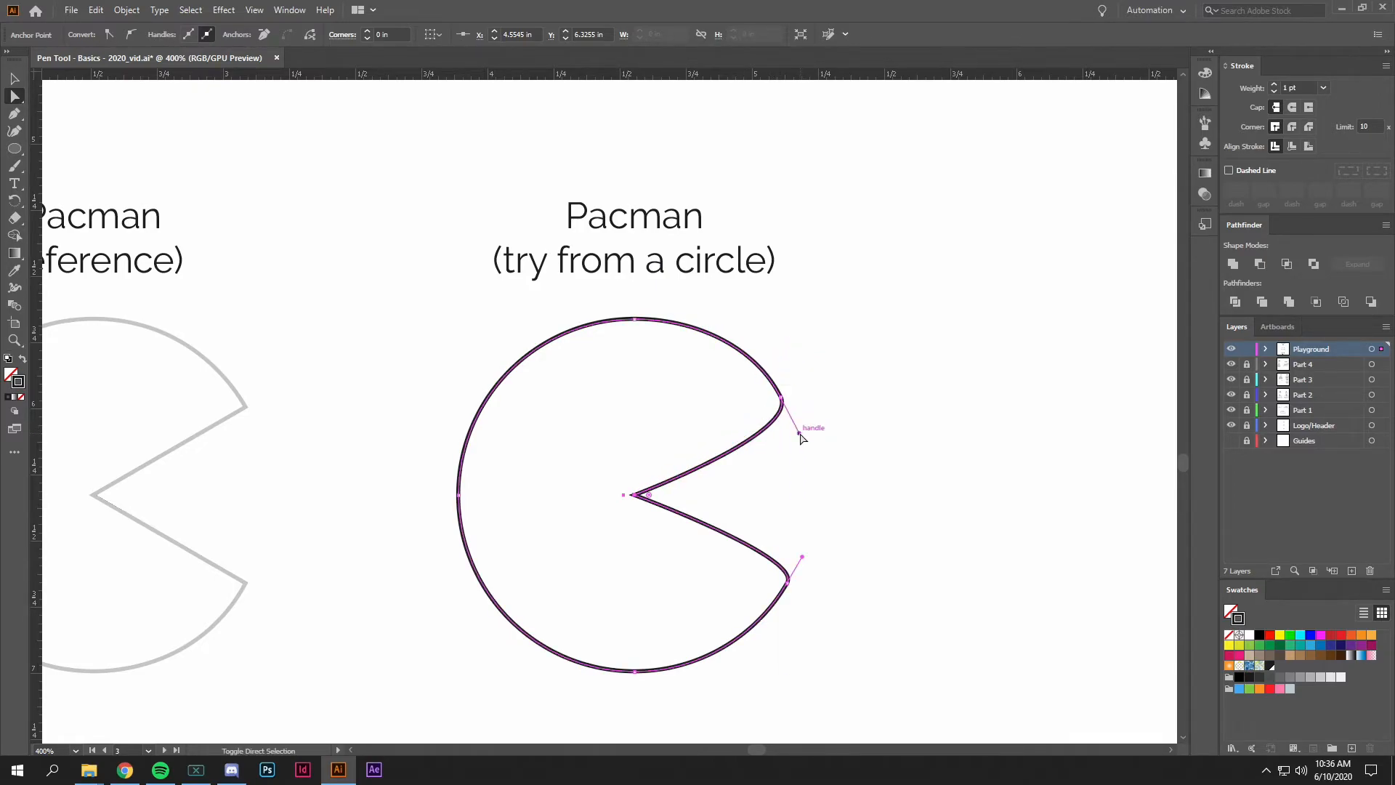
pyautogui.hotkey('ctrl', 'z')
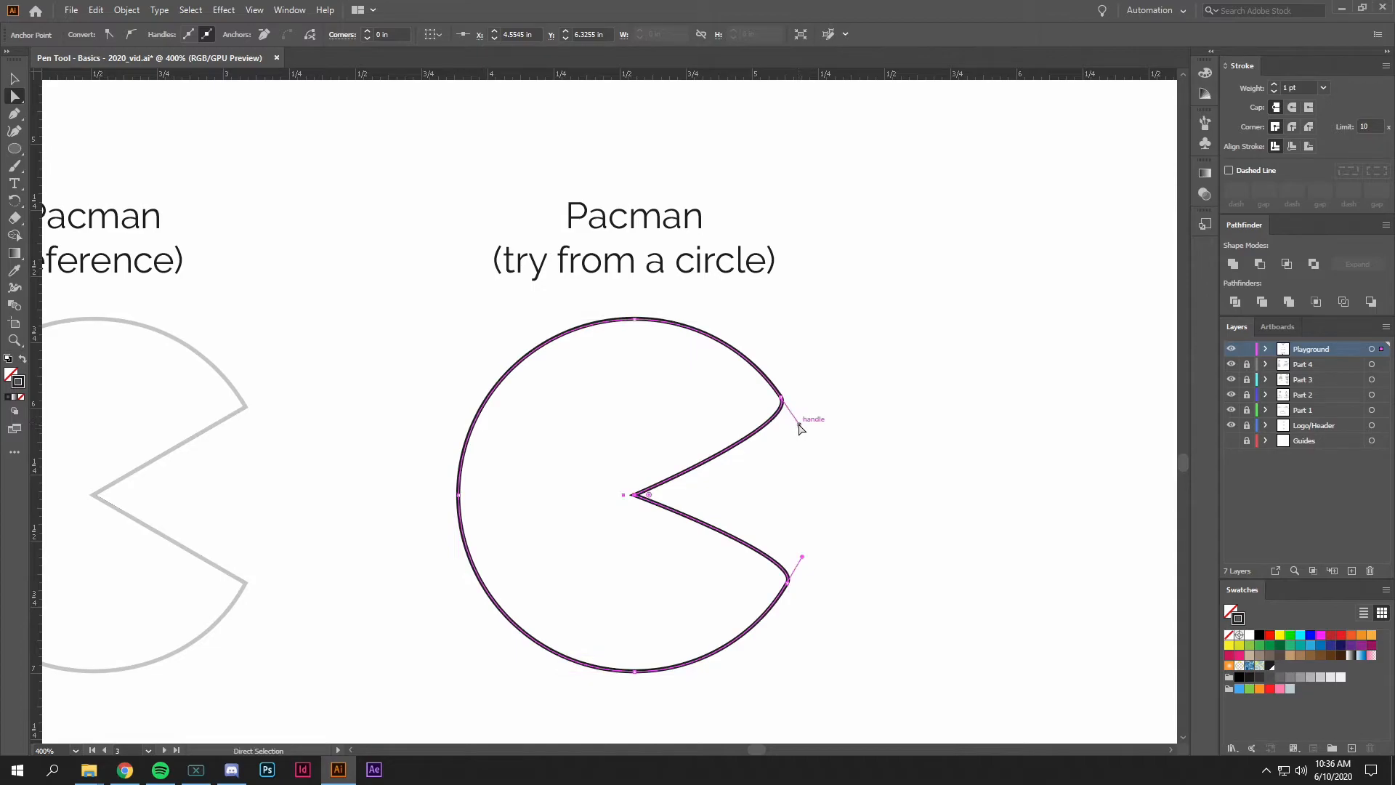
pyautogui.moveTo(800, 426); pyautogui.dragTo(640, 501)
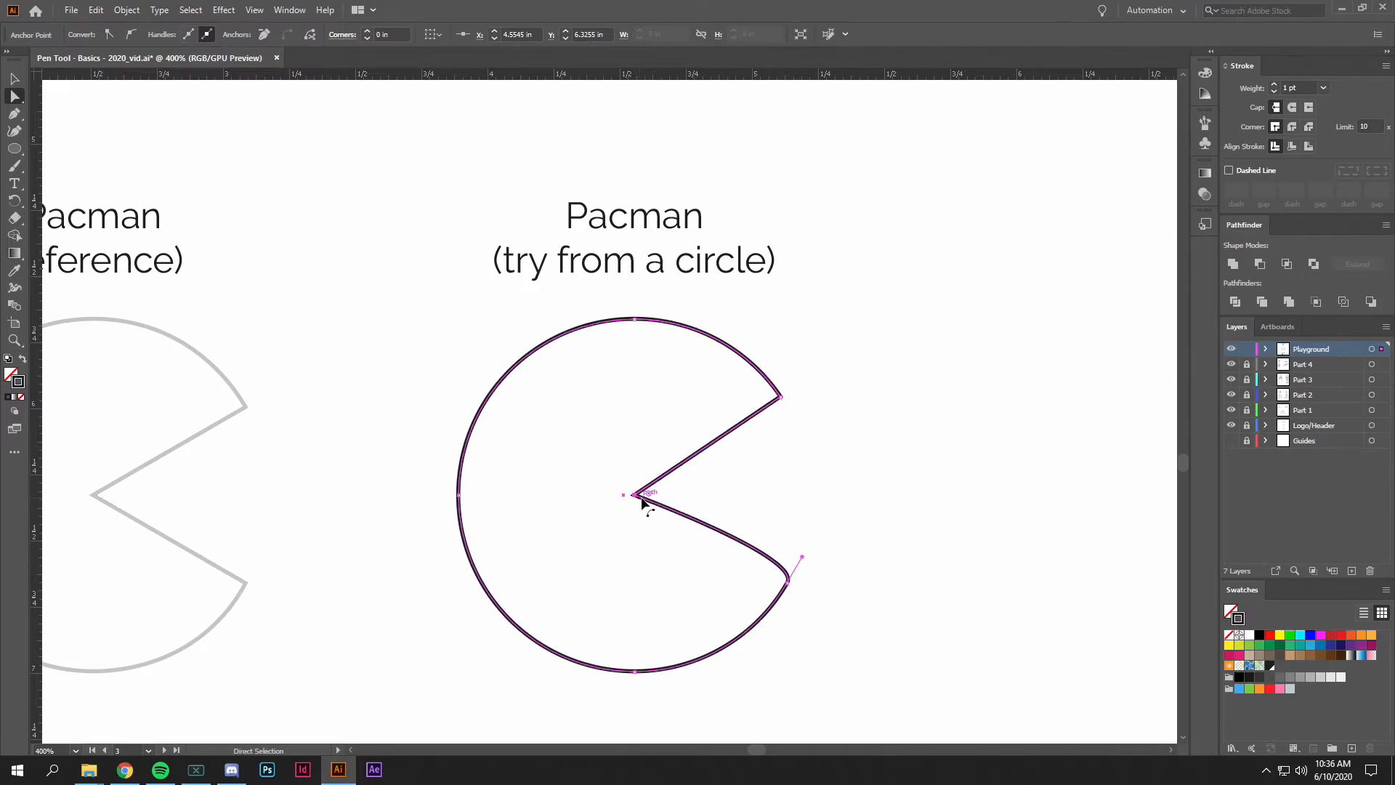
pyautogui.moveTo(802, 556); pyautogui.dragTo(635, 500)
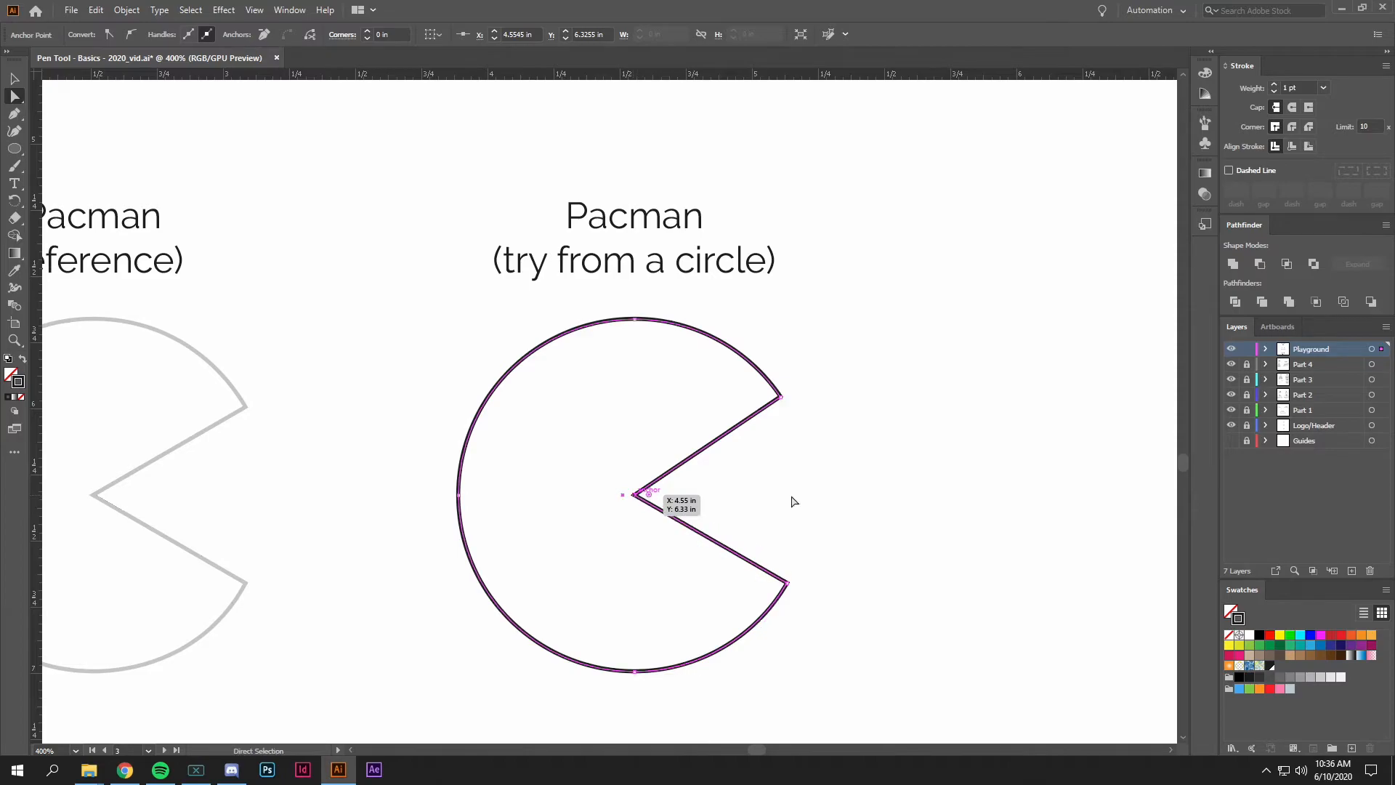
pyautogui.click(868, 505)
# Trace the right half of the "<3 without guides" heart from the top notch around the lobe to the bottom tip
pyautogui.scroll(-3, 868, 505)
pyautogui.moveTo(926, 526); pyautogui.dragTo(611, 483)
pyautogui.press('p')
pyautogui.moveTo(794, 465); pyautogui.dragTo(783, 512)
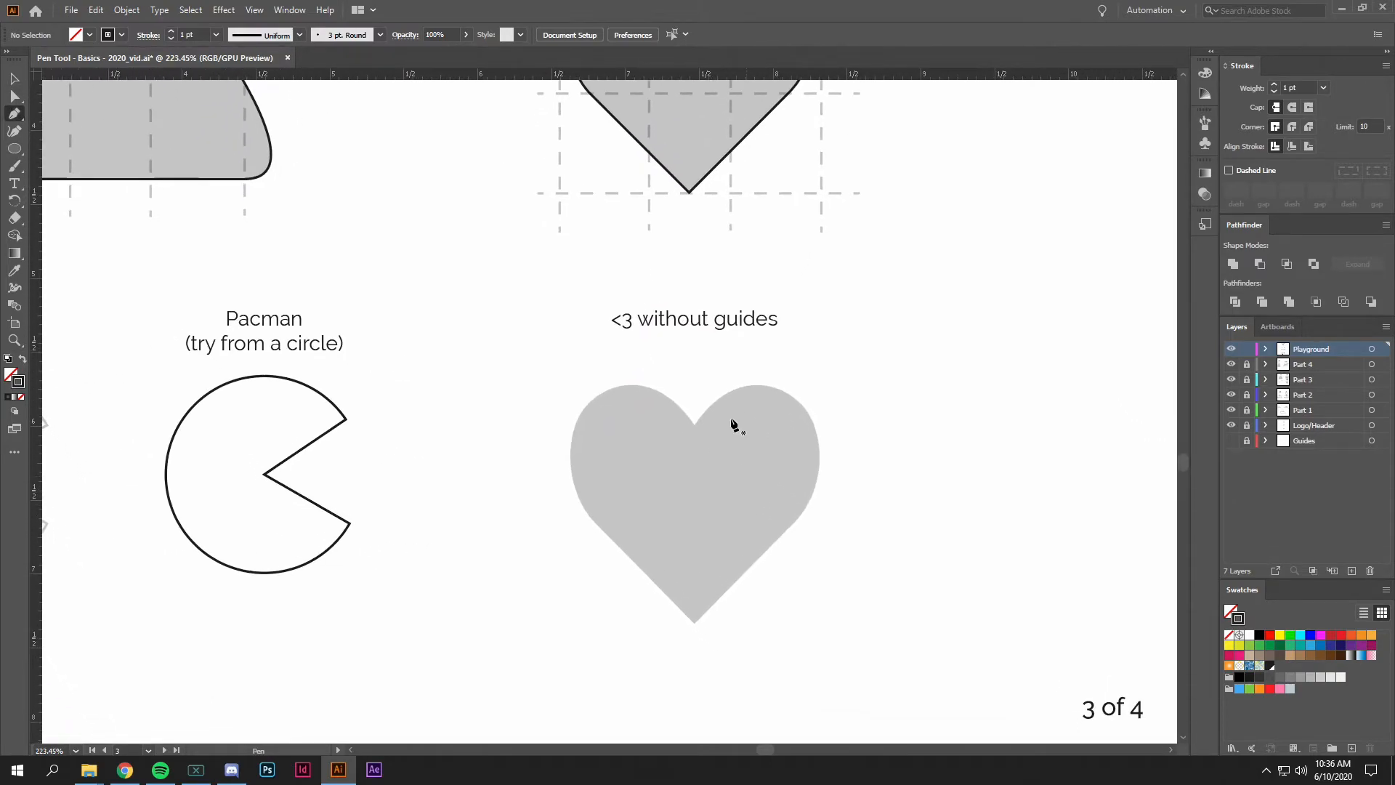
pyautogui.press('ctrl')
pyautogui.scroll(3, 694, 429)
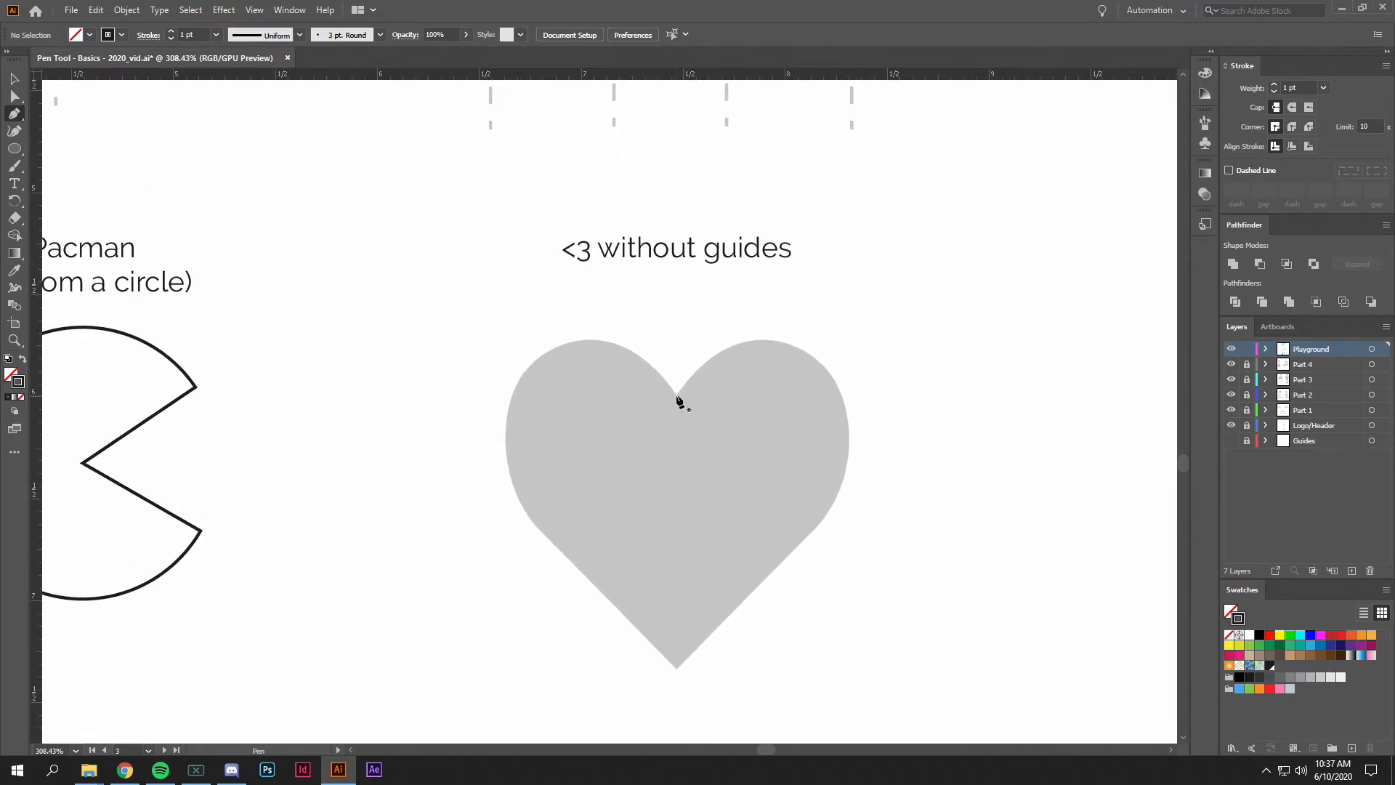
pyautogui.moveTo(703, 359); pyautogui.dragTo(715, 339)
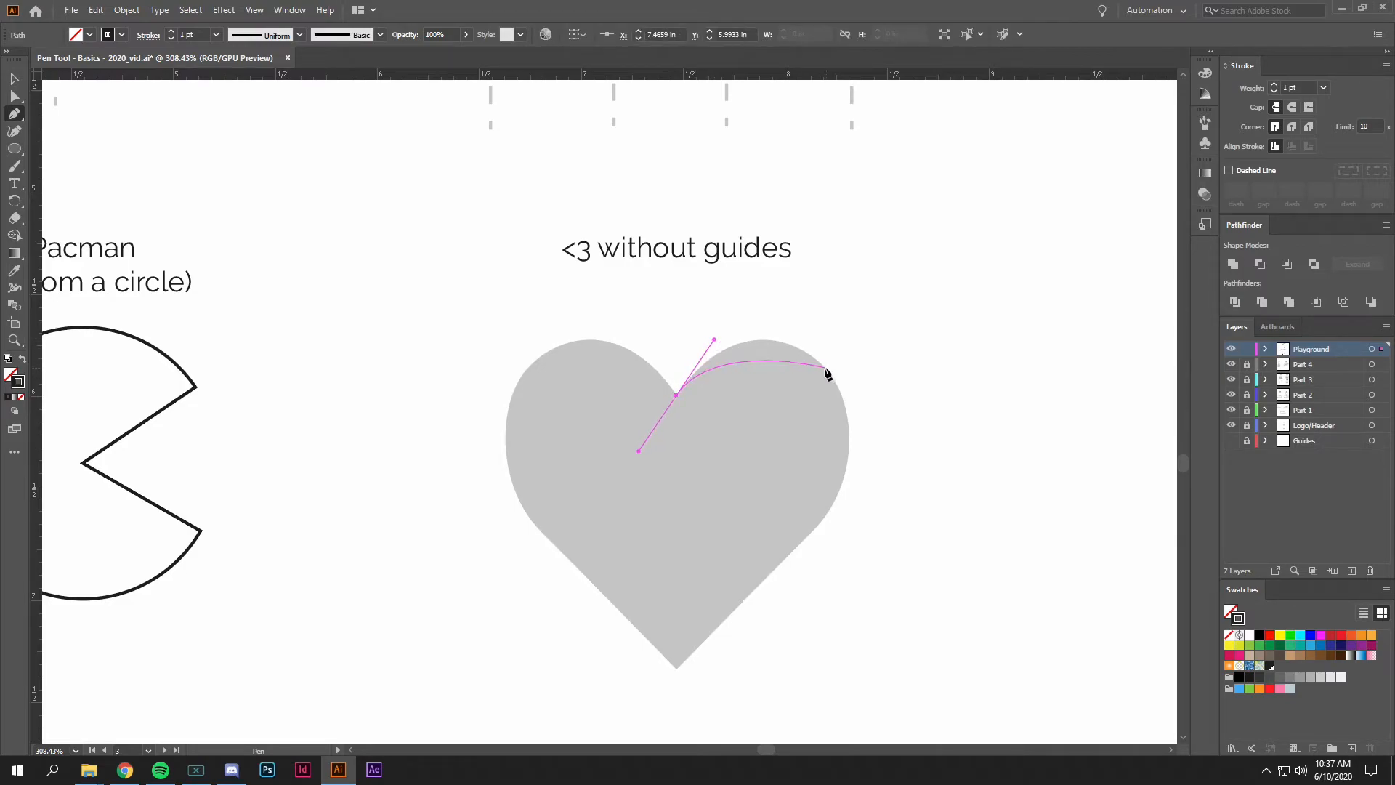
pyautogui.moveTo(825, 368); pyautogui.dragTo(870, 412)
pyautogui.moveTo(819, 524); pyautogui.dragTo(788, 556)
pyautogui.click(679, 667)
# Trace the left half of the "<3 without guides" heart, close the path at the top notch, and deselect it
pyautogui.moveTo(526, 369); pyautogui.dragTo(566, 334)
pyautogui.click(677, 395)
pyautogui.moveTo(716, 452); pyautogui.dragTo(727, 468)
pyautogui.press('v')
pyautogui.click(1035, 455)
# On page 4, trace the right side of "Pear without guides" from the stem base down to its lower-right curve
pyautogui.hotkey('ctrl', 'space')
pyautogui.moveTo(995, 466); pyautogui.dragTo(943, 468)
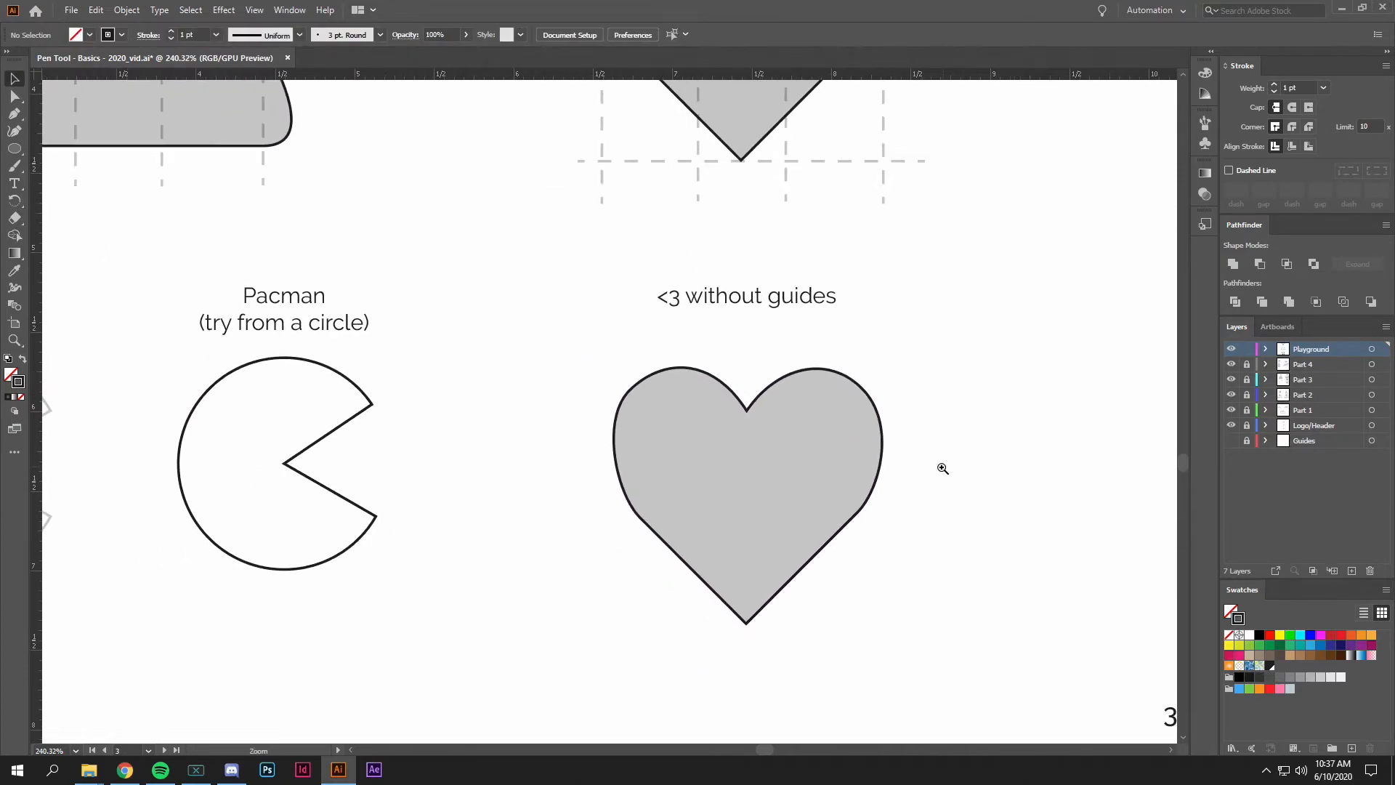
pyautogui.hotkey('ctrl', 'space')
pyautogui.moveTo(881, 555); pyautogui.dragTo(604, 309)
pyautogui.moveTo(603, 396); pyautogui.dragTo(663, 383)
pyautogui.press('p')
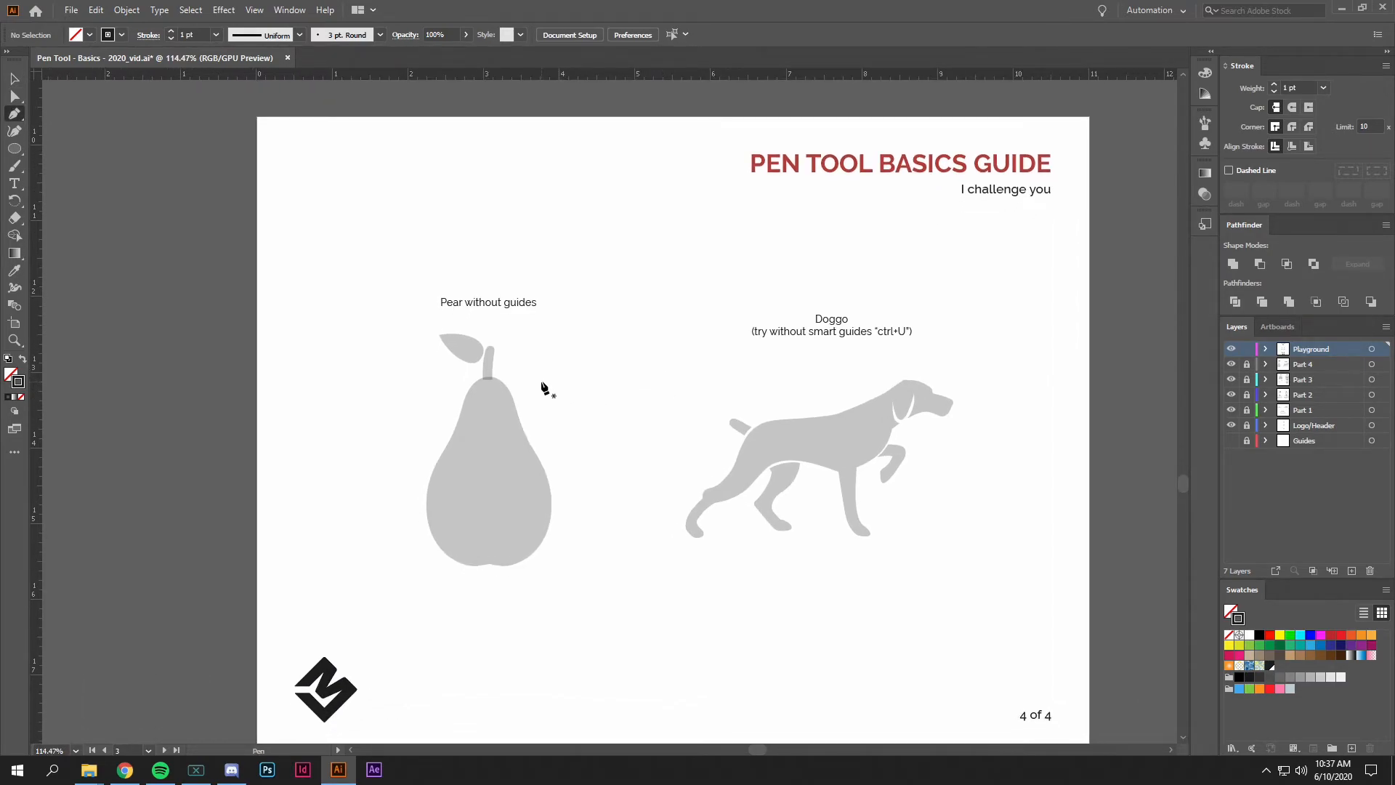
pyautogui.moveTo(482, 384); pyautogui.dragTo(582, 380)
pyautogui.moveTo(553, 427); pyautogui.dragTo(593, 409)
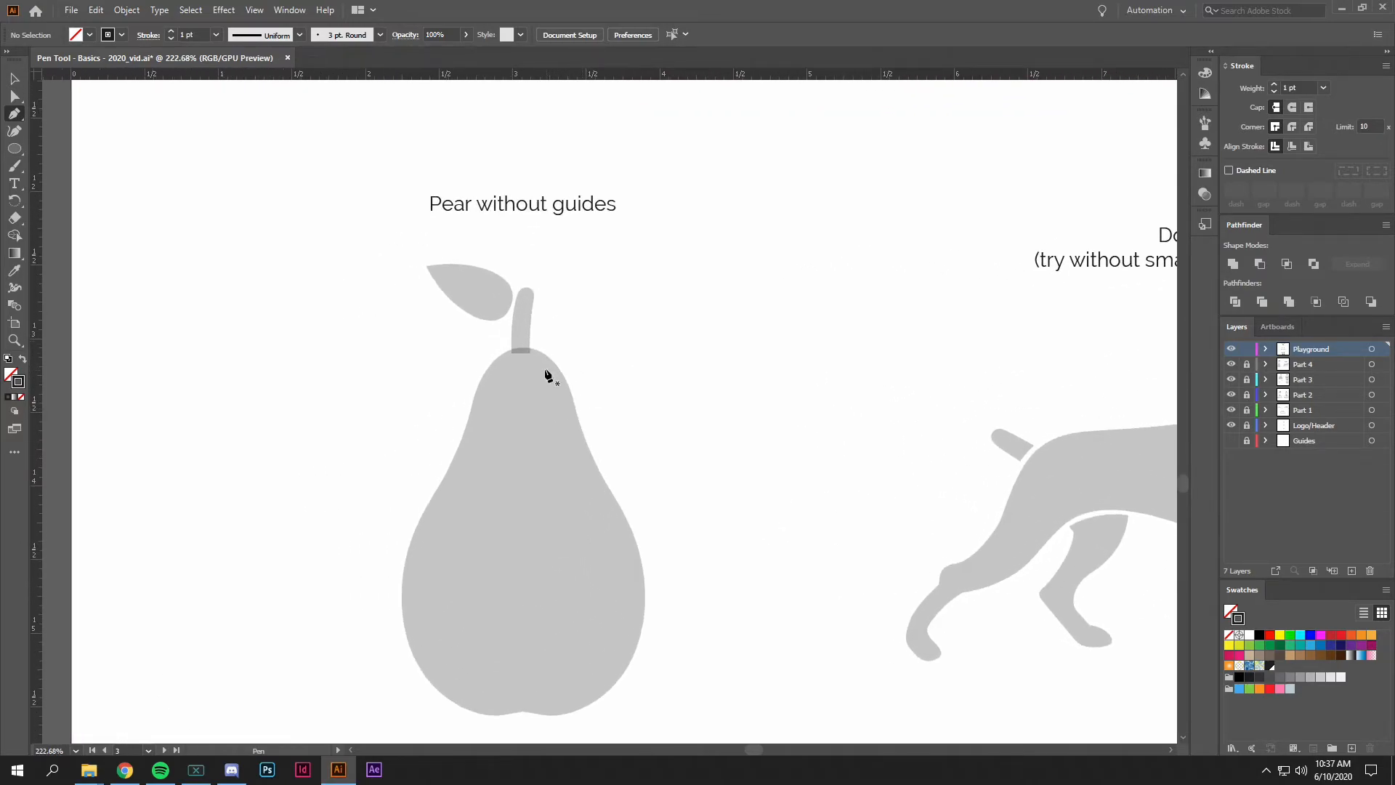
pyautogui.moveTo(524, 348); pyautogui.dragTo(556, 348)
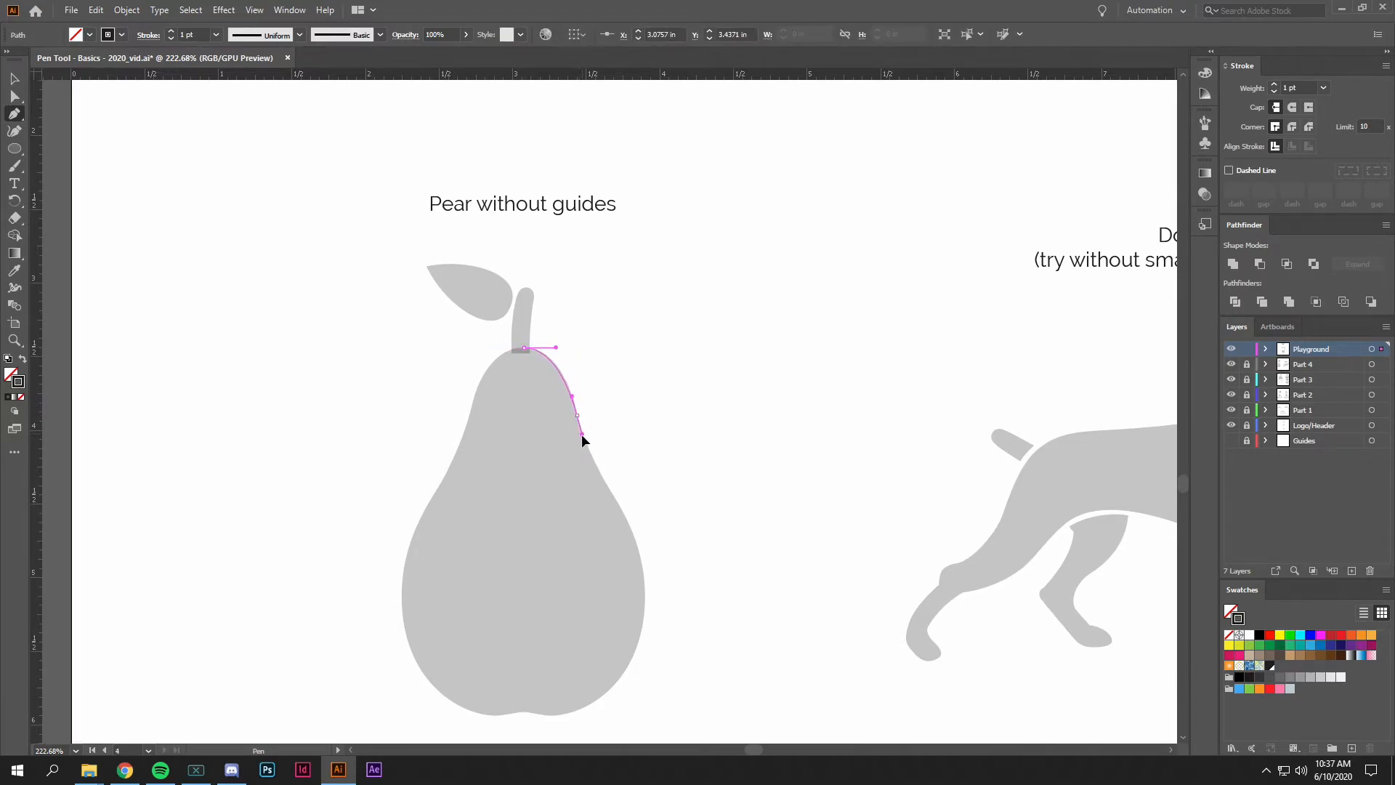
pyautogui.moveTo(581, 437); pyautogui.dragTo(582, 438)
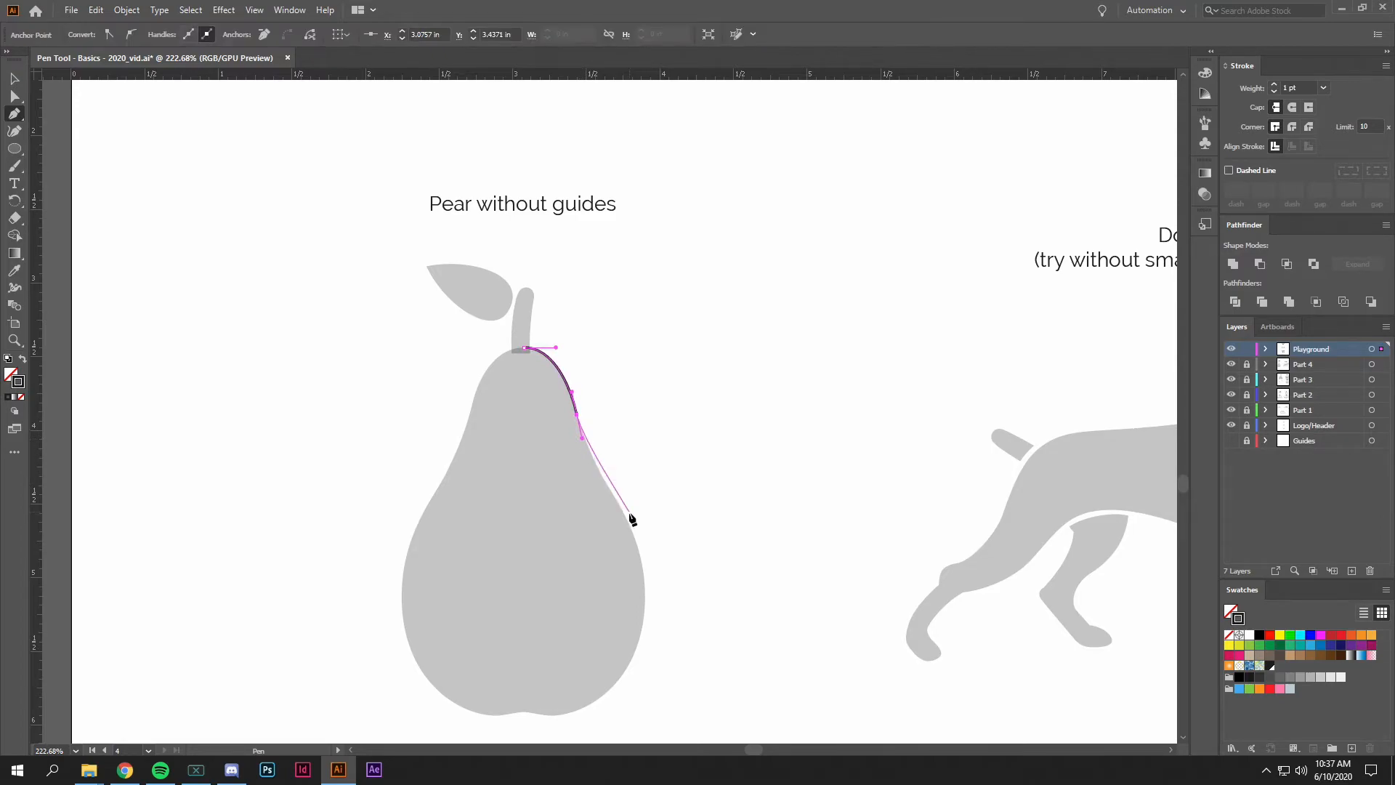
pyautogui.moveTo(630, 527); pyautogui.dragTo(645, 553)
pyautogui.moveTo(622, 680); pyautogui.dragTo(552, 718)
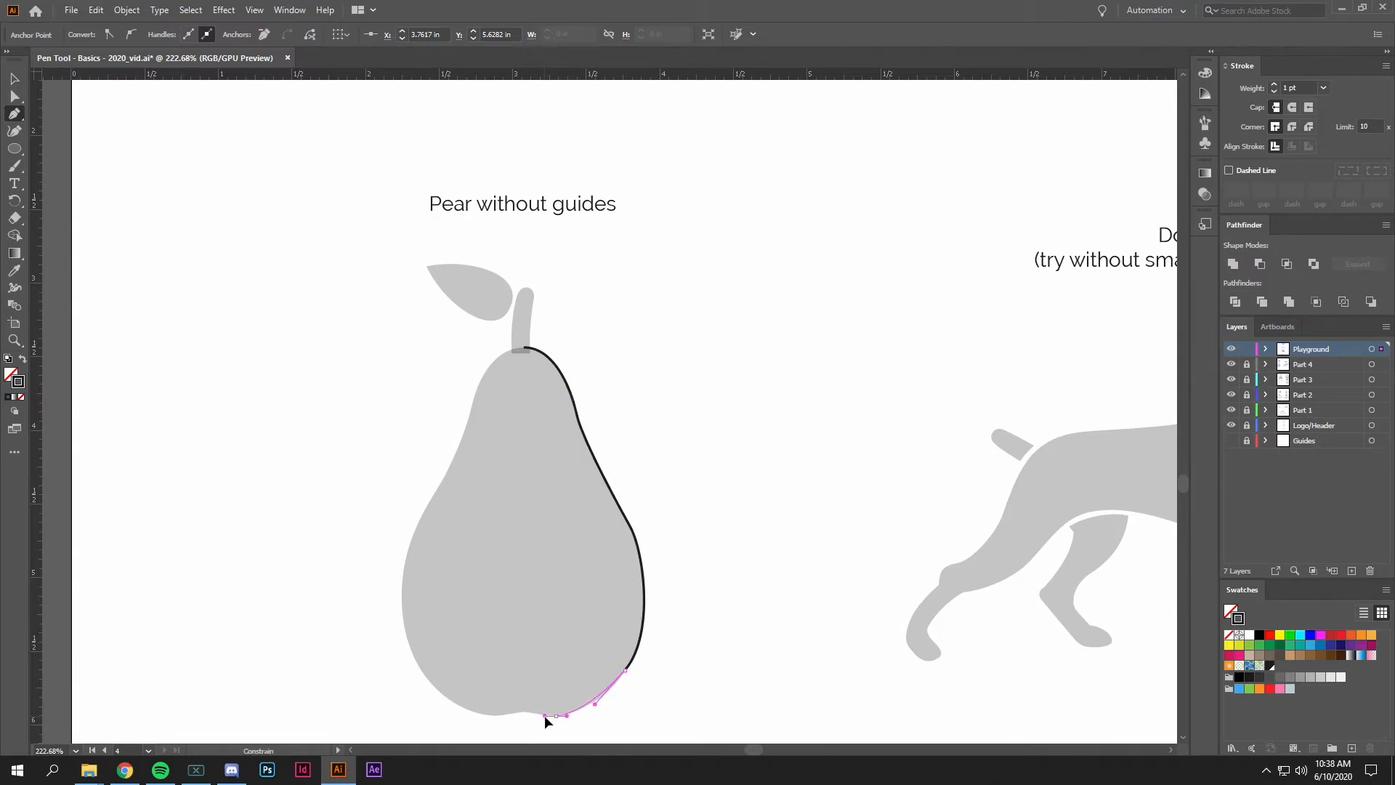
# Trace the pear's bottom with smooth anchors on the right bulge, the central dip and the left bulge
pyautogui.moveTo(544, 716); pyautogui.dragTo(606, 634)
pyautogui.click(576, 622)
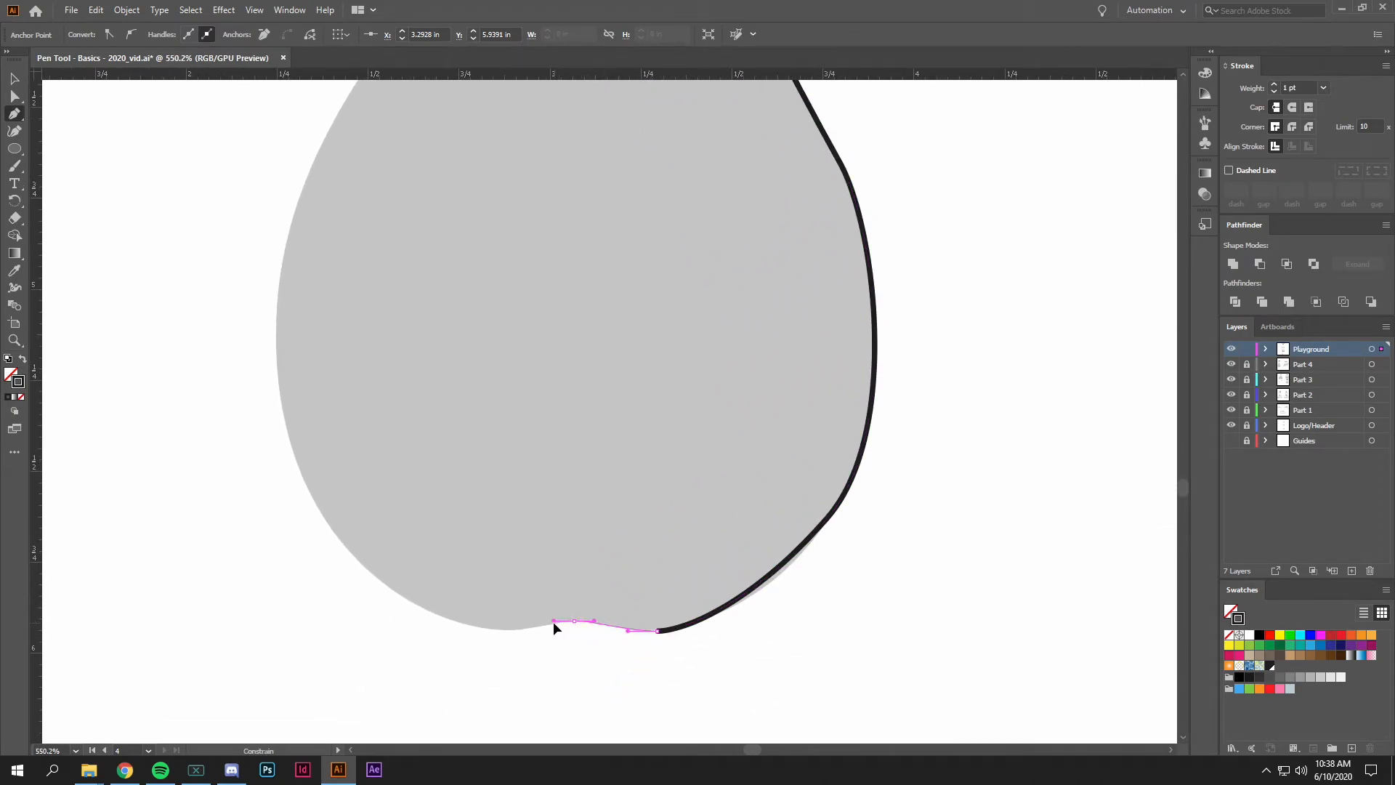
pyautogui.keyDown('ctrl'); pyautogui.click(553, 621); pyautogui.keyUp('ctrl')
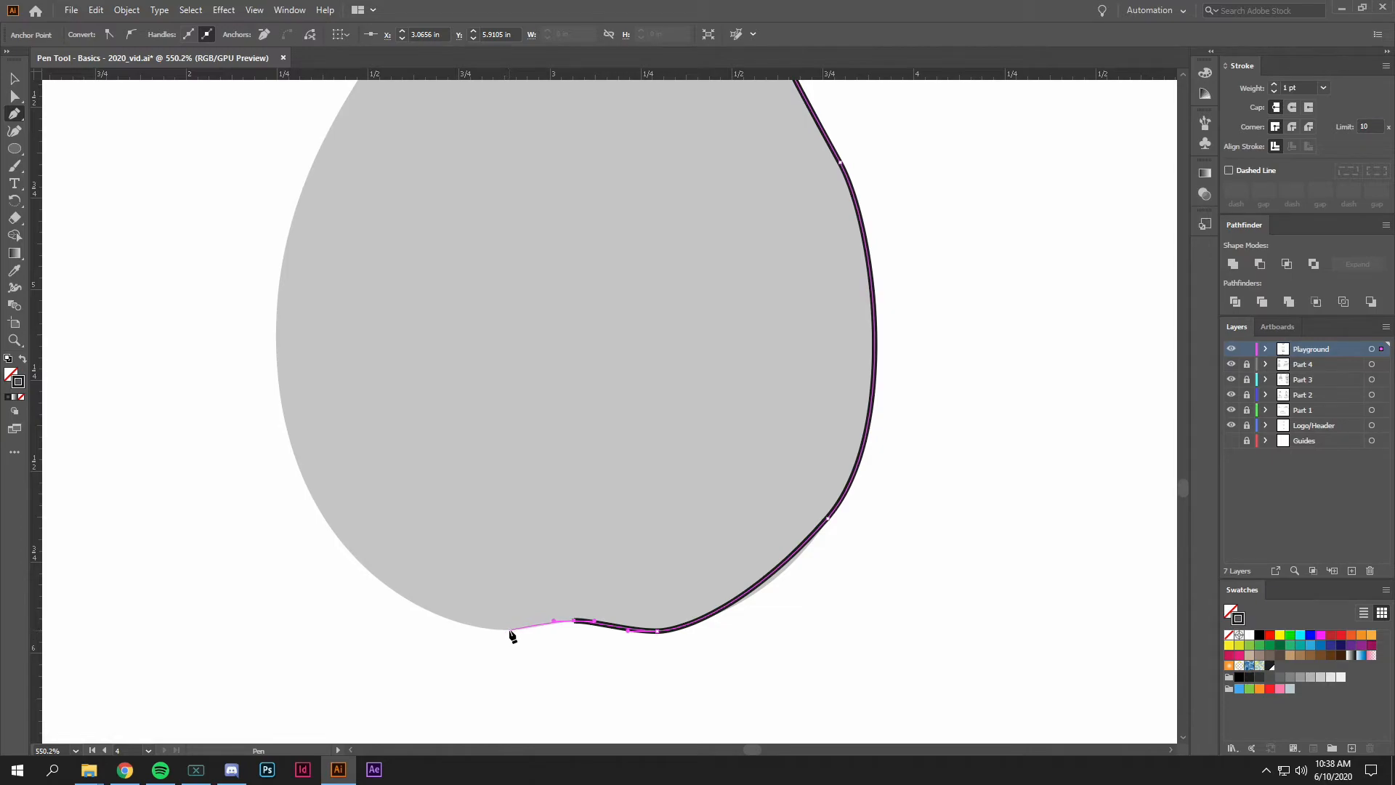
pyautogui.moveTo(512, 632); pyautogui.dragTo(490, 634)
# Trace the pear's lower-left curve up to a smooth anchor at the waist, lengthening the bottom anchor's handle to fit the bulge
pyautogui.moveTo(426, 574); pyautogui.dragTo(283, 571)
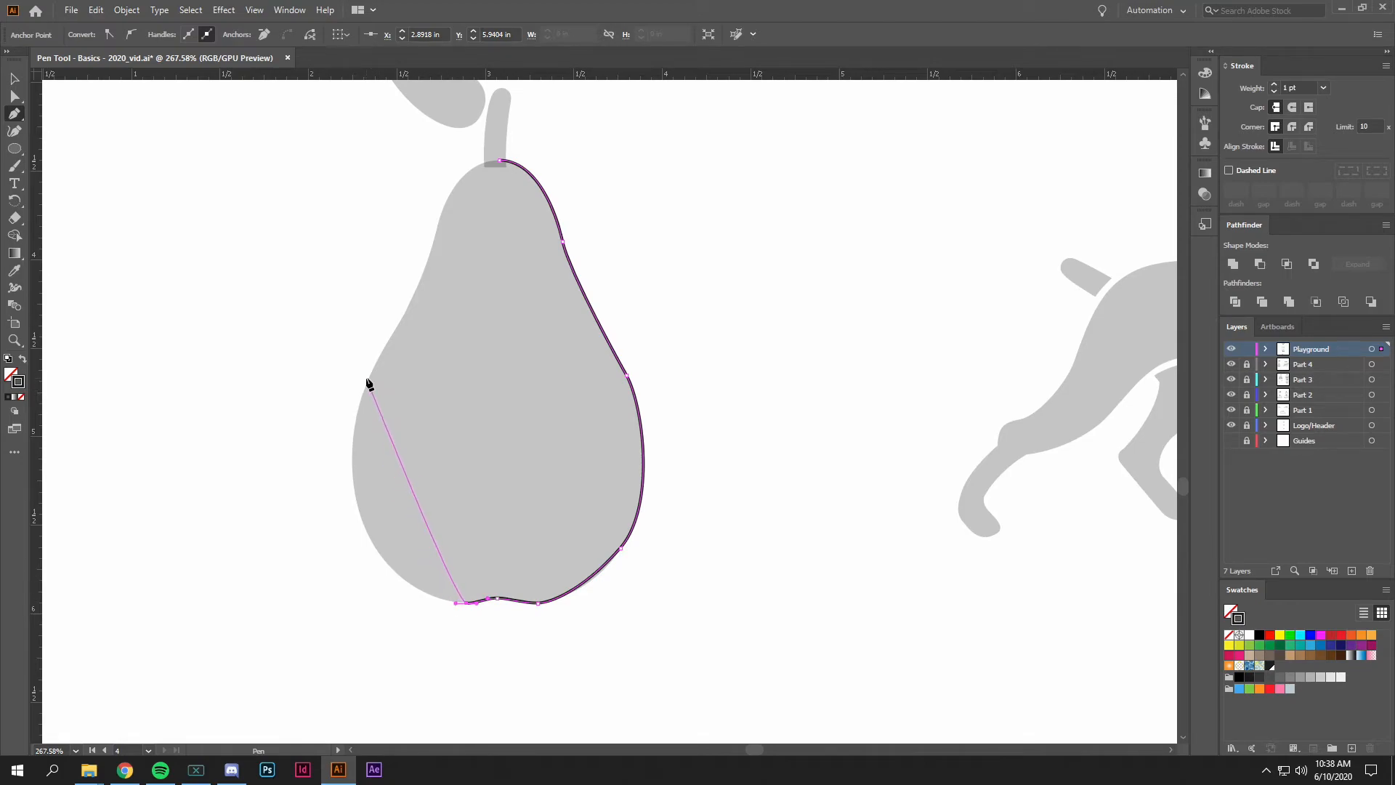
pyautogui.moveTo(370, 374)
pyautogui.mouseDown()
pyautogui.moveTo(402, 280)
pyautogui.moveTo(416, 288)
pyautogui.mouseUp()
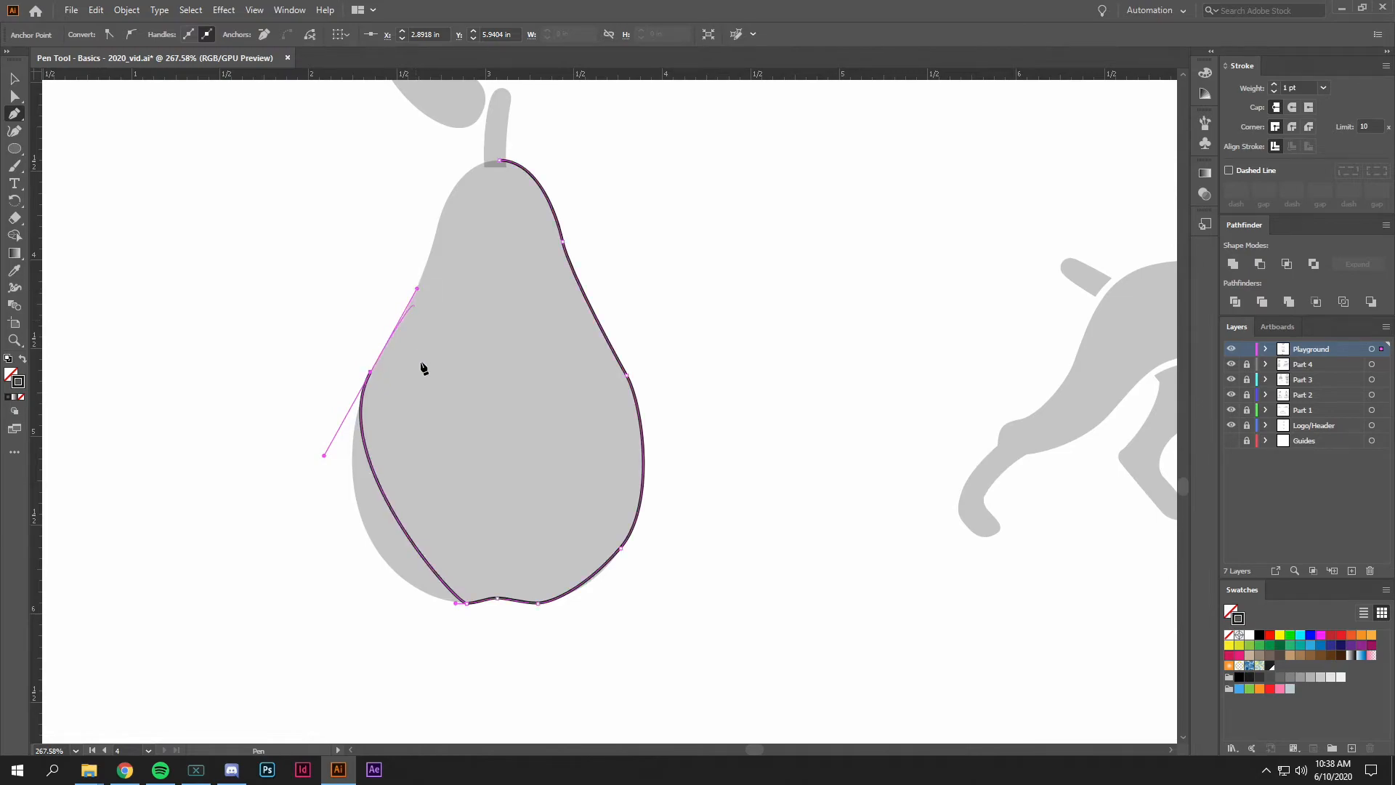
pyautogui.moveTo(455, 602); pyautogui.dragTo(359, 595)
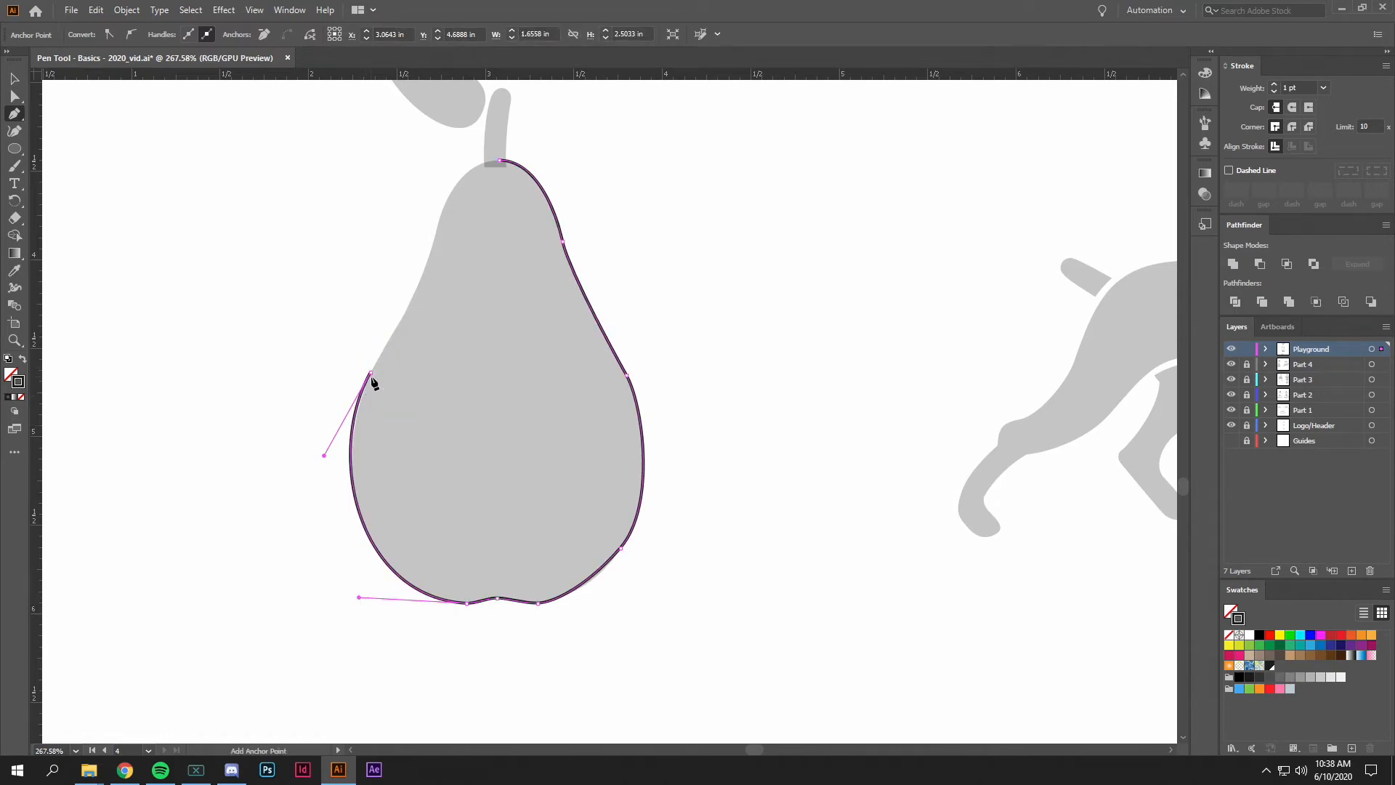
pyautogui.press('alt')
pyautogui.moveTo(325, 456); pyautogui.dragTo(329, 461)
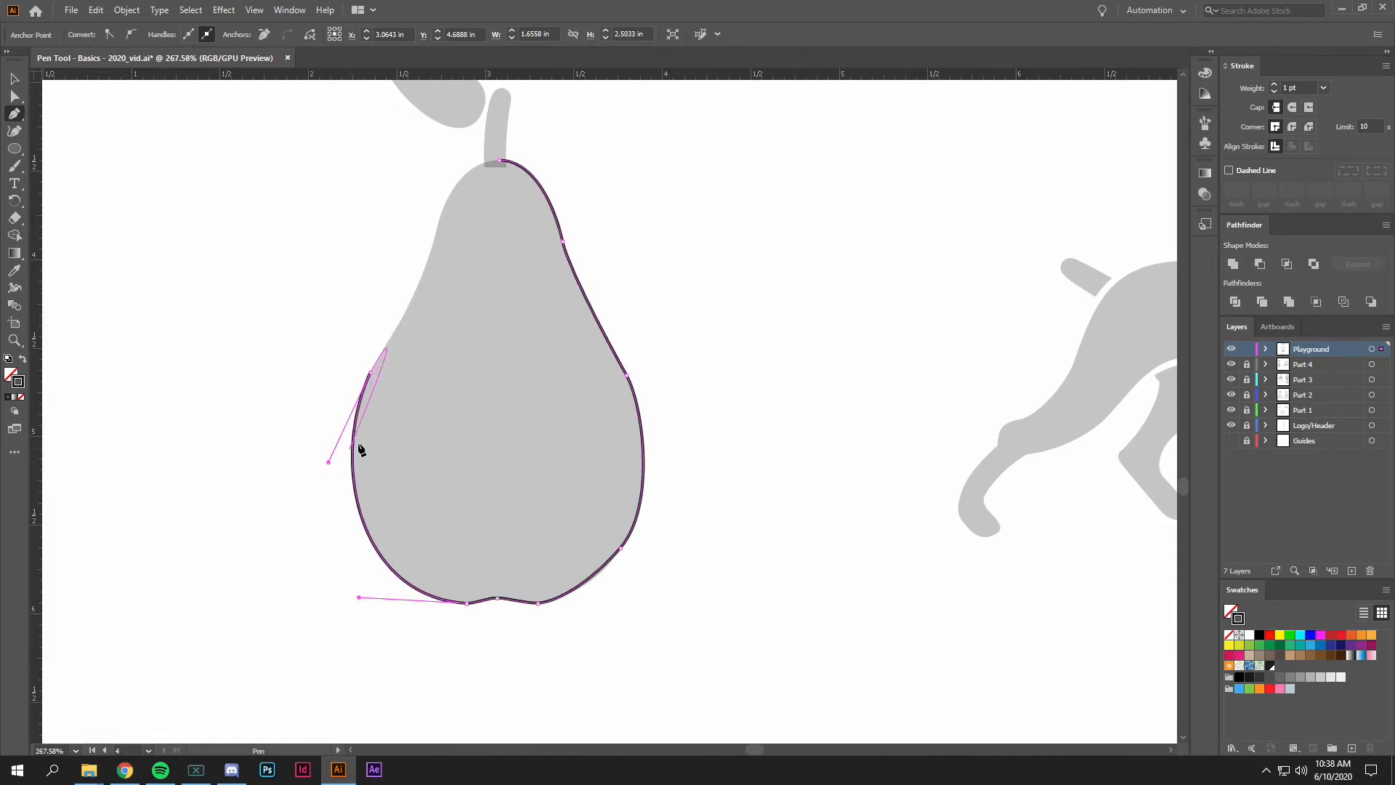
pyautogui.hotkey('ctrl', 'z')
# Trace the pear's upper-left curve, close the path at the stem base, and deselect it
pyautogui.moveTo(400, 315)
pyautogui.mouseDown()
pyautogui.moveTo(440, 247)
pyautogui.moveTo(438, 220)
pyautogui.mouseUp()
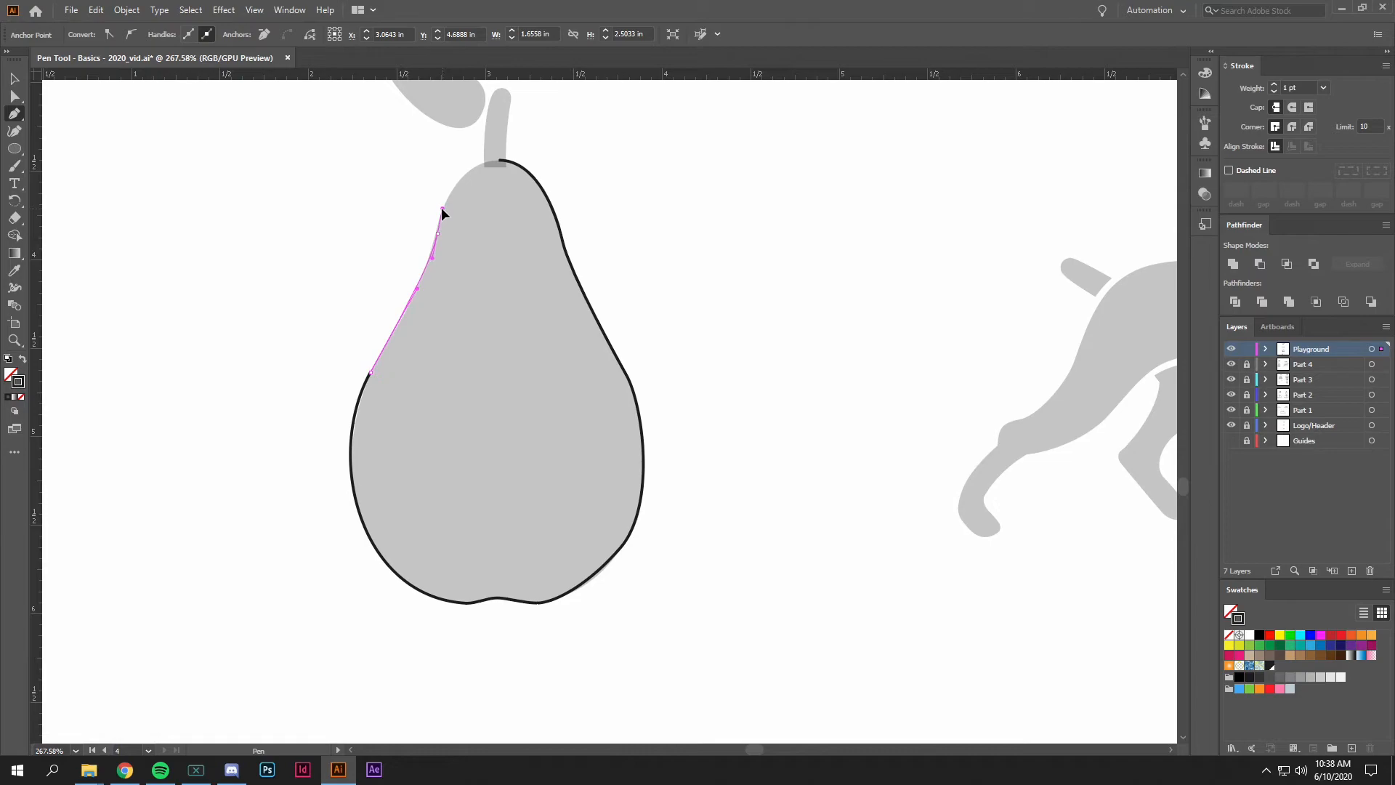
pyautogui.click(500, 161)
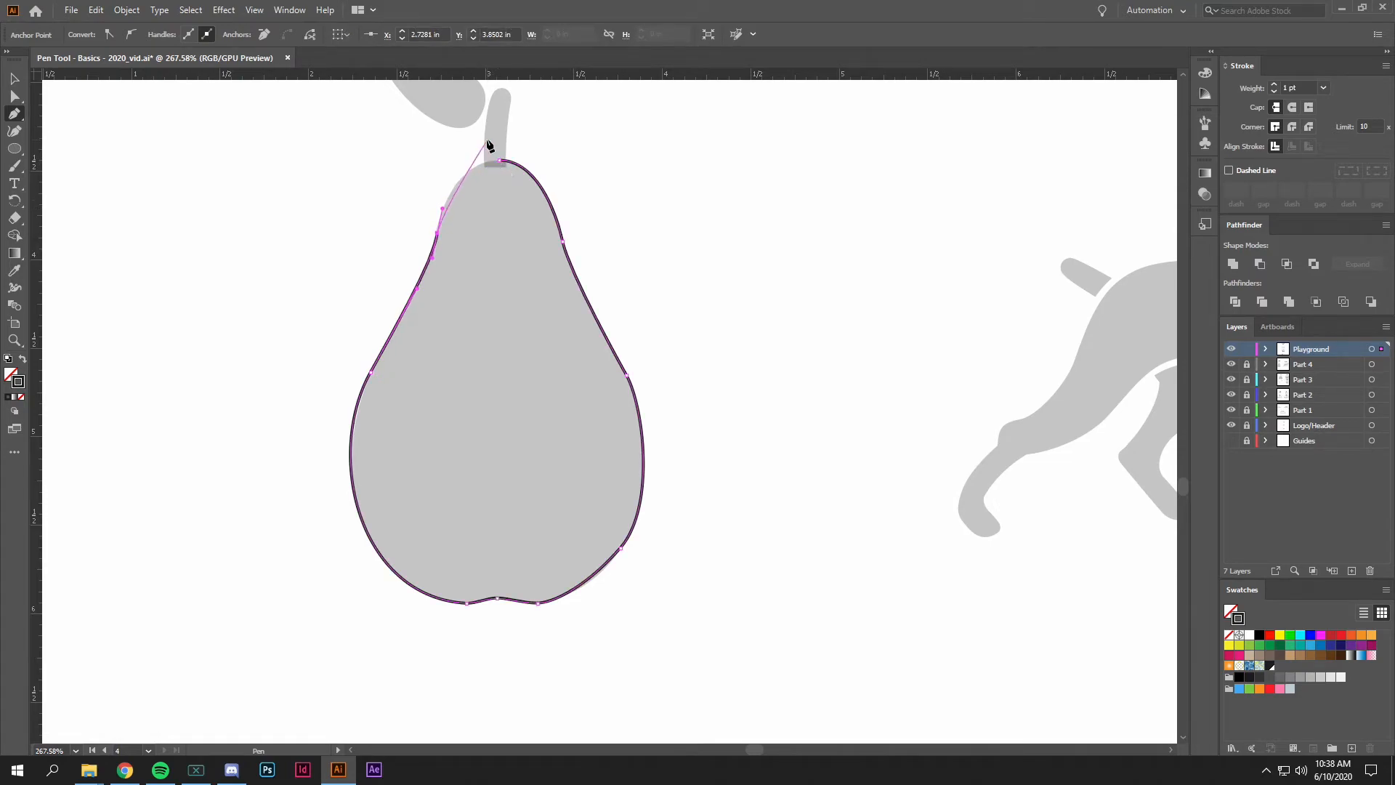
pyautogui.moveTo(500, 161); pyautogui.dragTo(539, 160)
pyautogui.press('v')
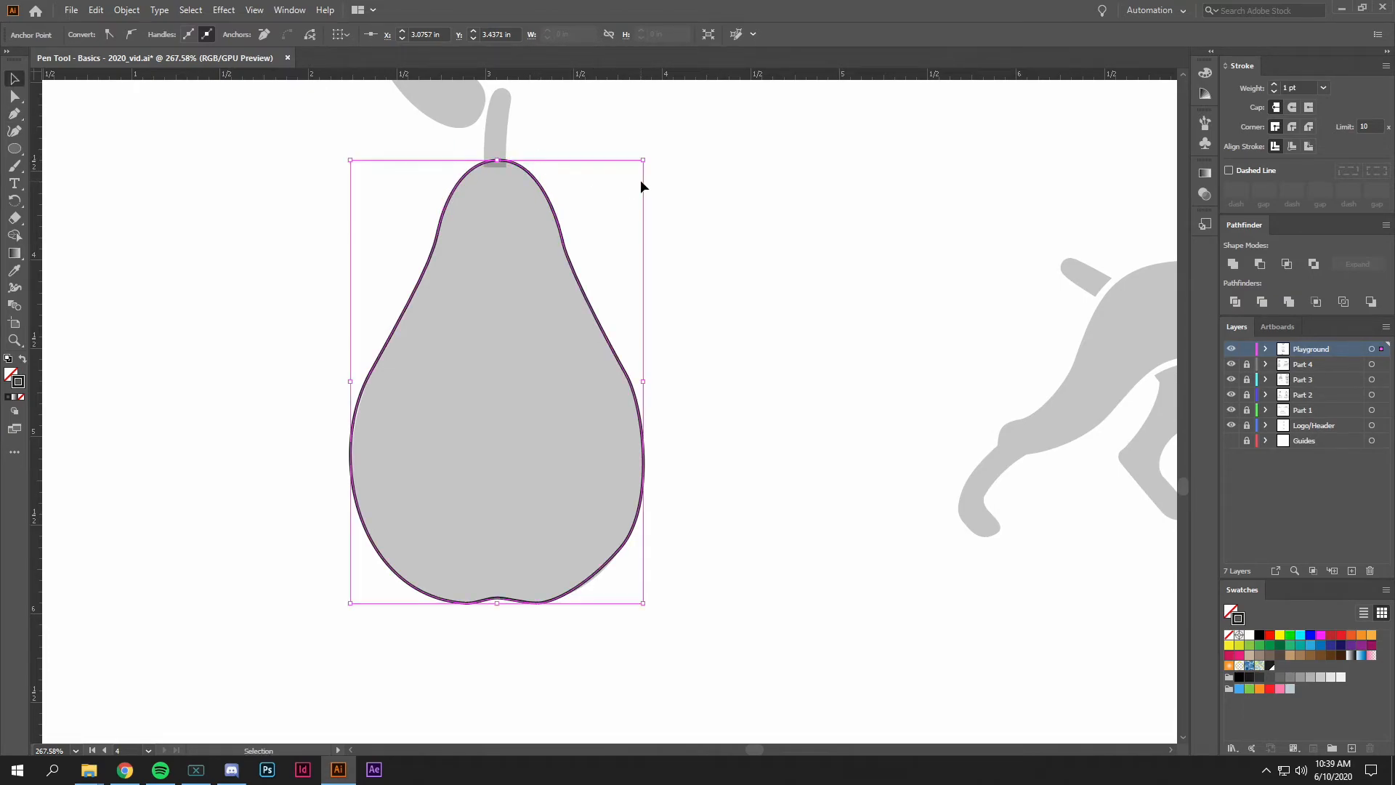
pyautogui.click(642, 184)
# Adjust the handles around the pear's left waist anchor so the upper-left curve fits the grey shape
pyautogui.moveTo(447, 295); pyautogui.dragTo(505, 279)
pyautogui.press('a')
pyautogui.click(393, 304)
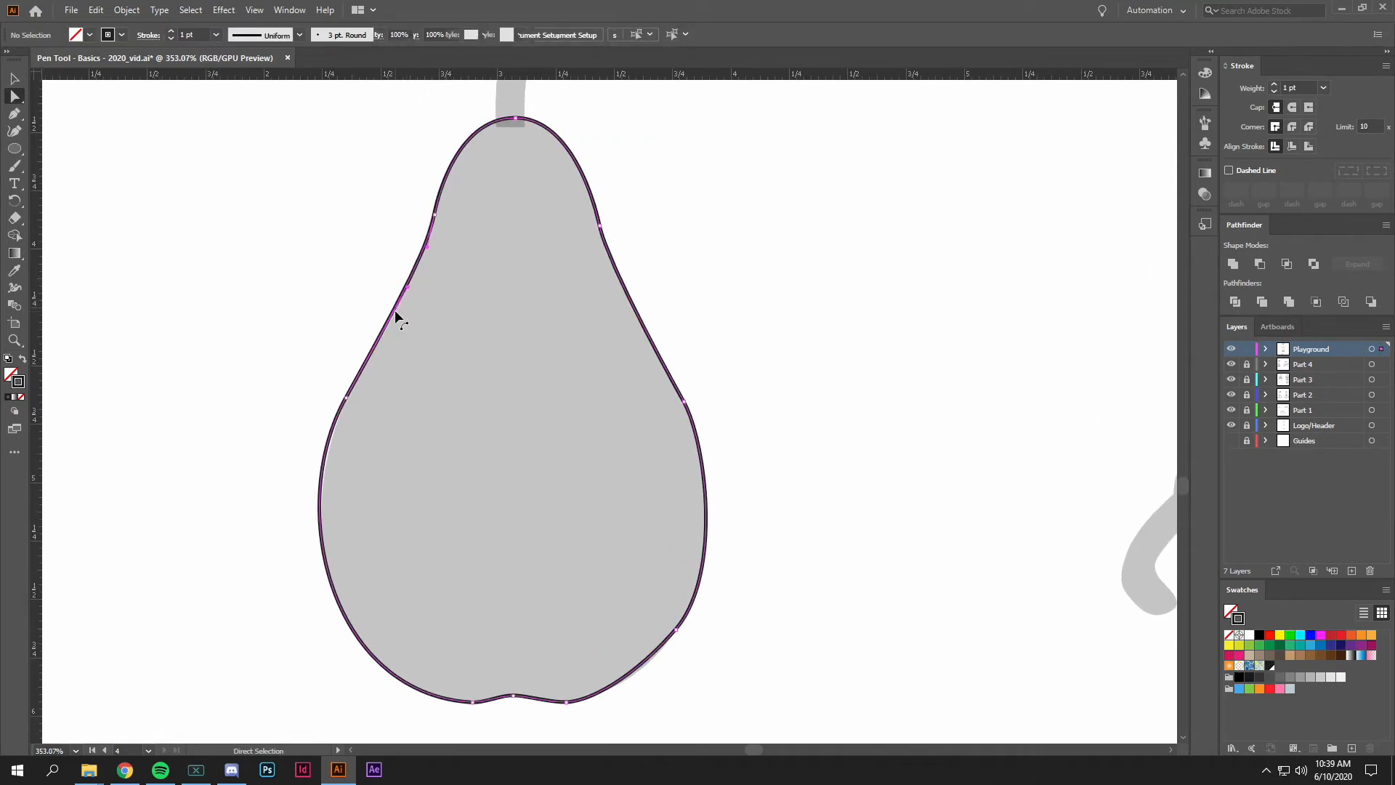
pyautogui.click(346, 399)
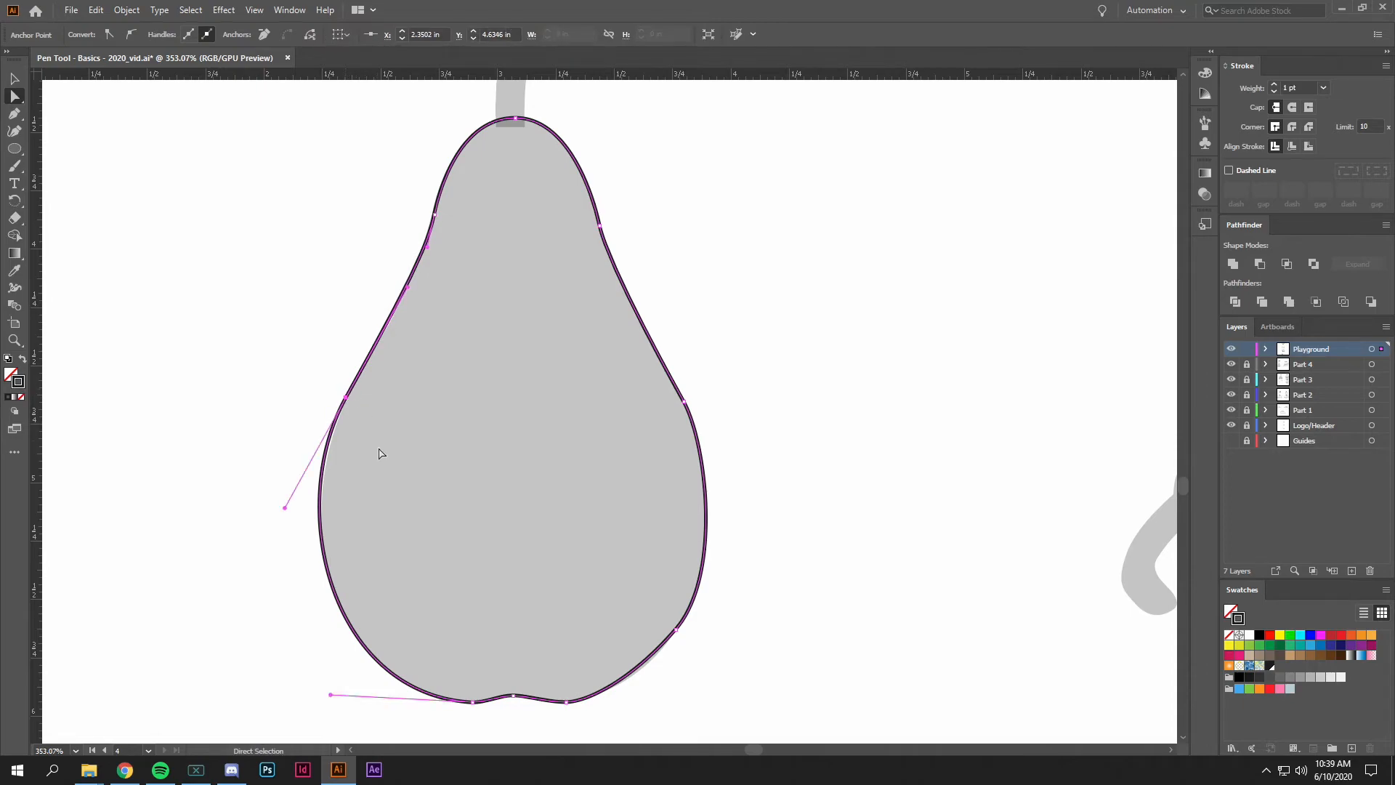
pyautogui.moveTo(285, 508); pyautogui.dragTo(289, 511)
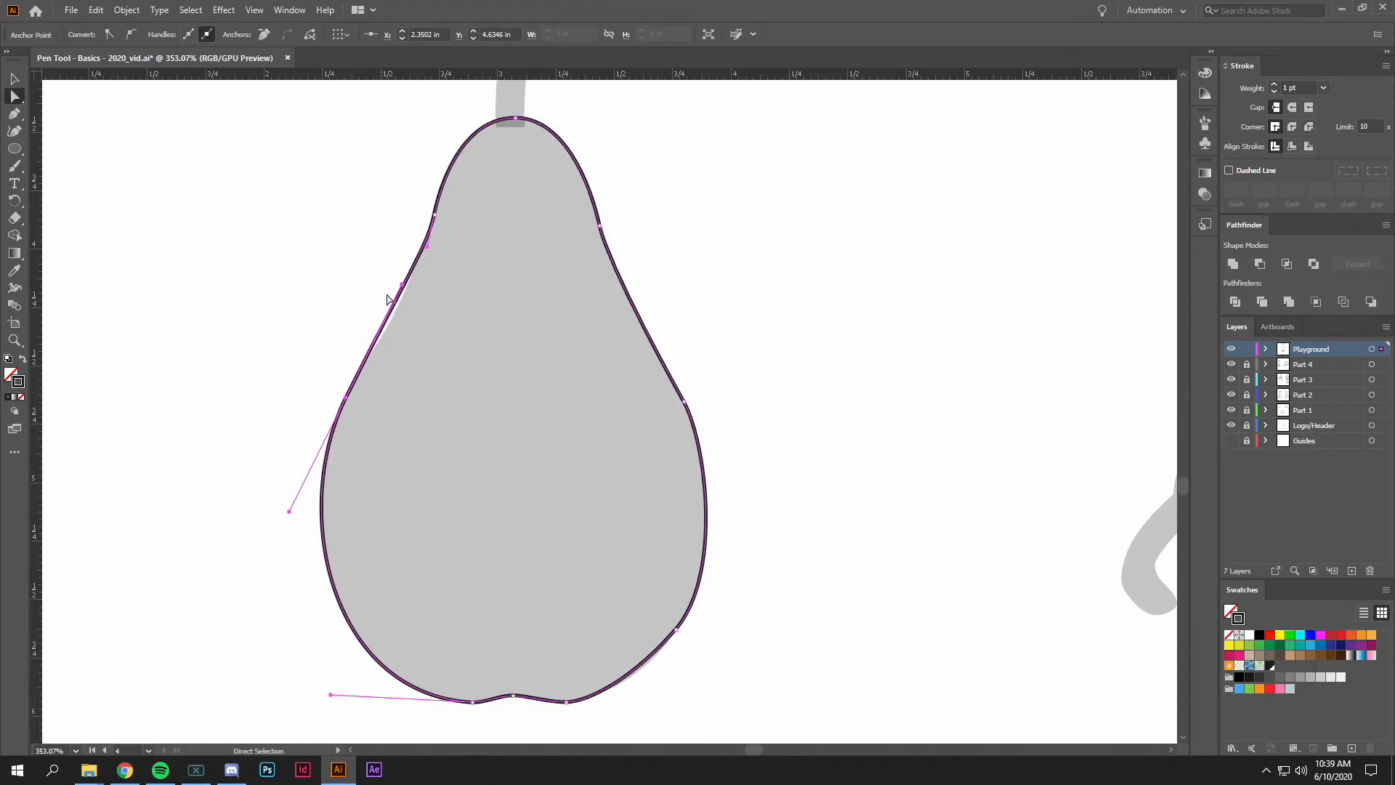
pyautogui.moveTo(402, 292)
pyautogui.mouseDown()
pyautogui.moveTo(362, 364)
pyautogui.moveTo(424, 268)
pyautogui.moveTo(395, 314)
pyautogui.mouseUp()
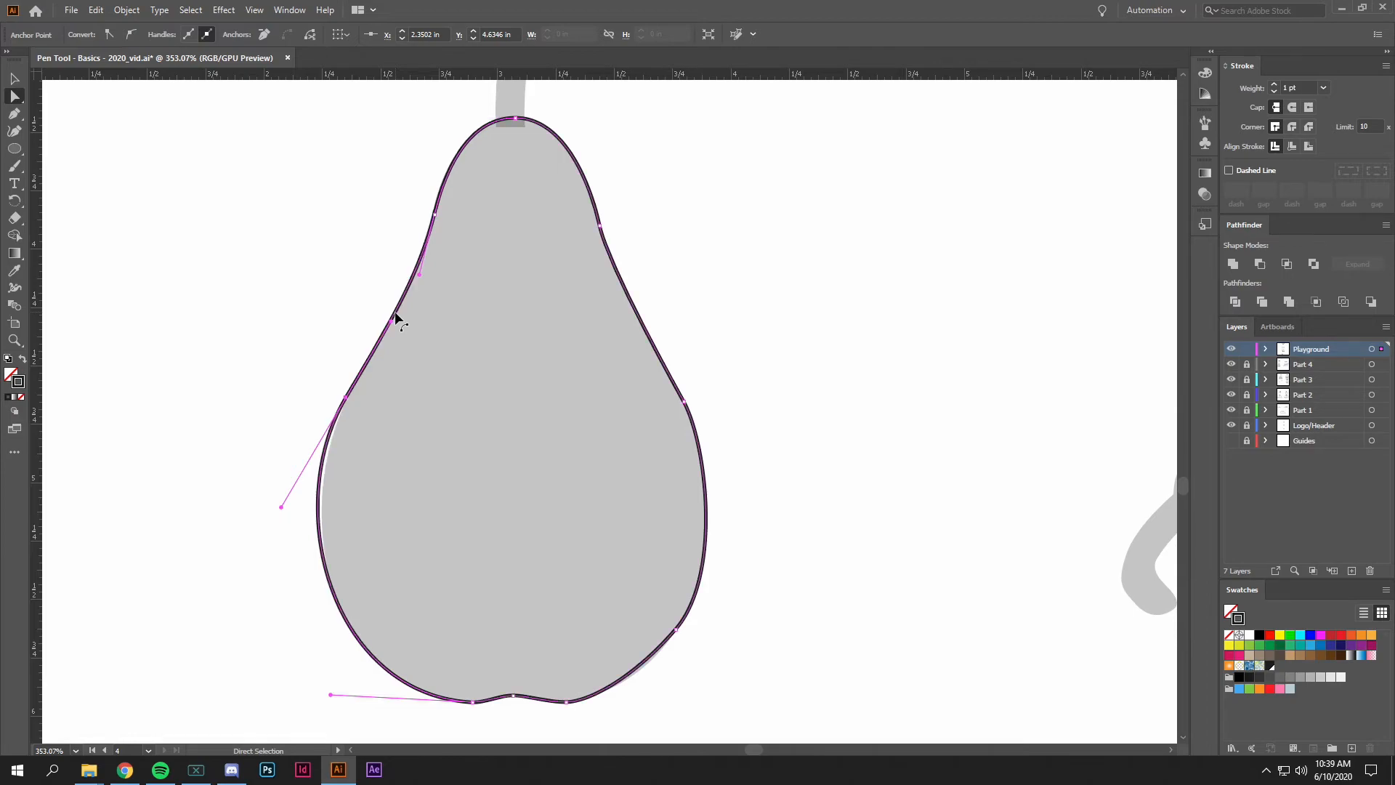
pyautogui.click(293, 498)
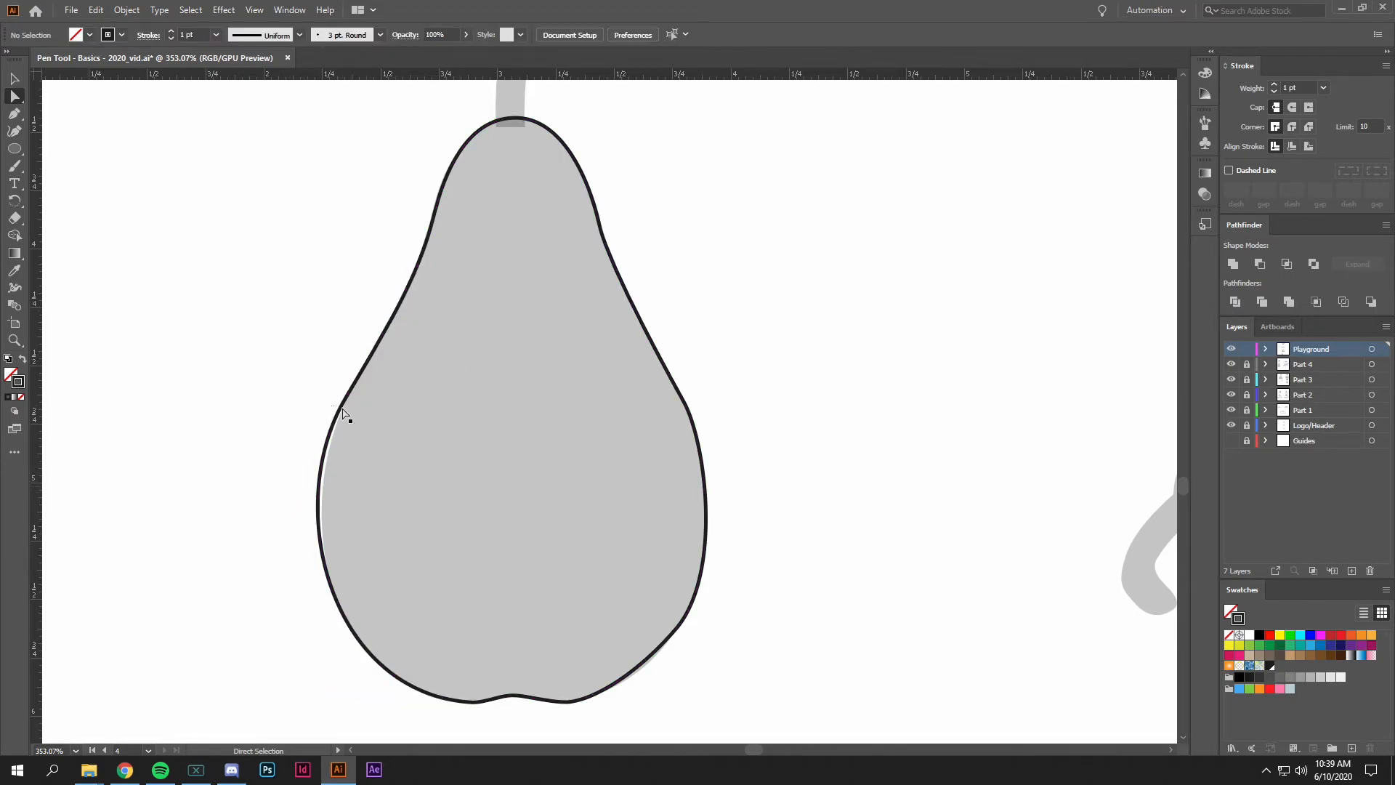
# Move the pear's left waist anchor slightly down along the edge, refine the adjoining handles, and deselect the path
pyautogui.click(344, 399)
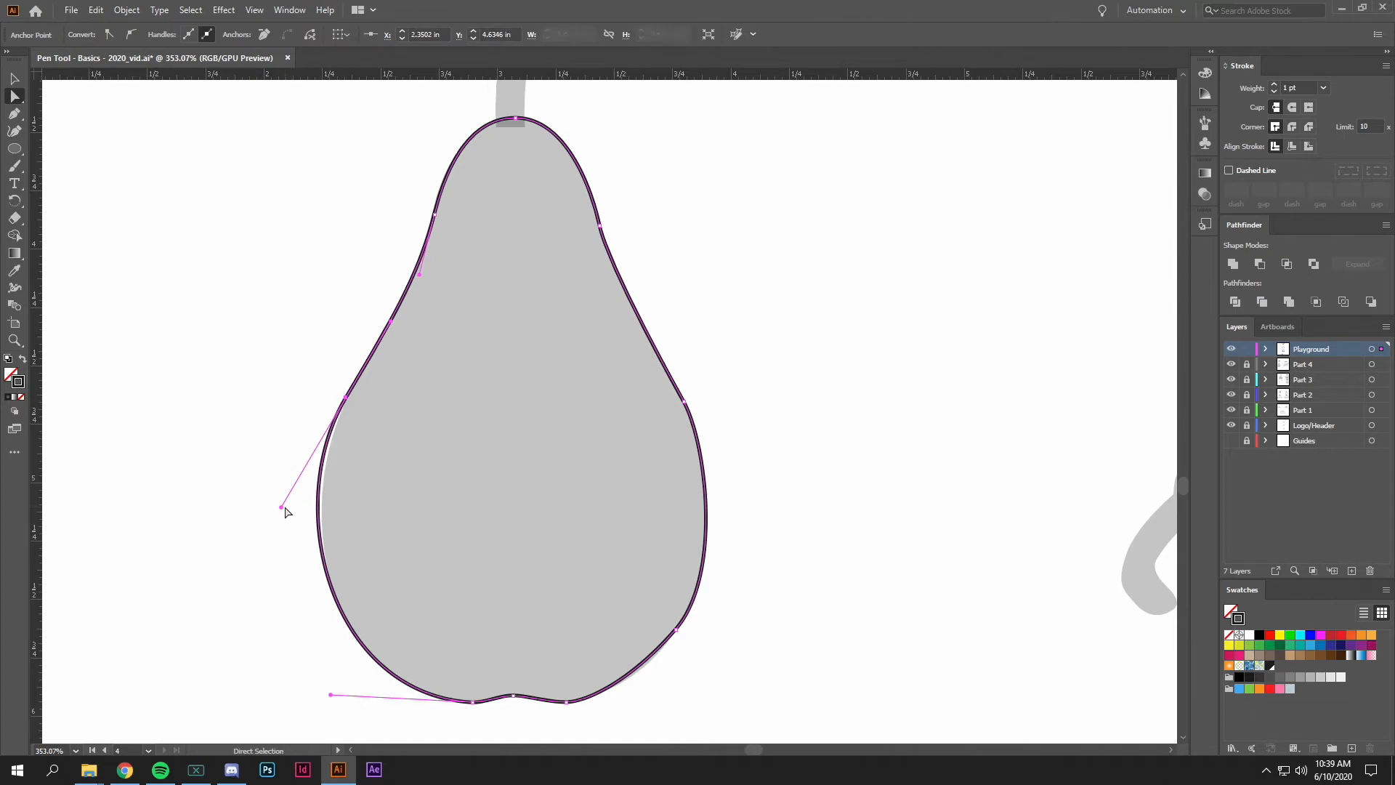
pyautogui.click(297, 490)
pyautogui.click(346, 399)
pyautogui.moveTo(281, 507)
pyautogui.mouseDown()
pyautogui.moveTo(297, 479)
pyautogui.moveTo(284, 493)
pyautogui.mouseUp()
pyautogui.moveTo(347, 402); pyautogui.dragTo(339, 418)
pyautogui.moveTo(386, 342); pyautogui.dragTo(367, 354)
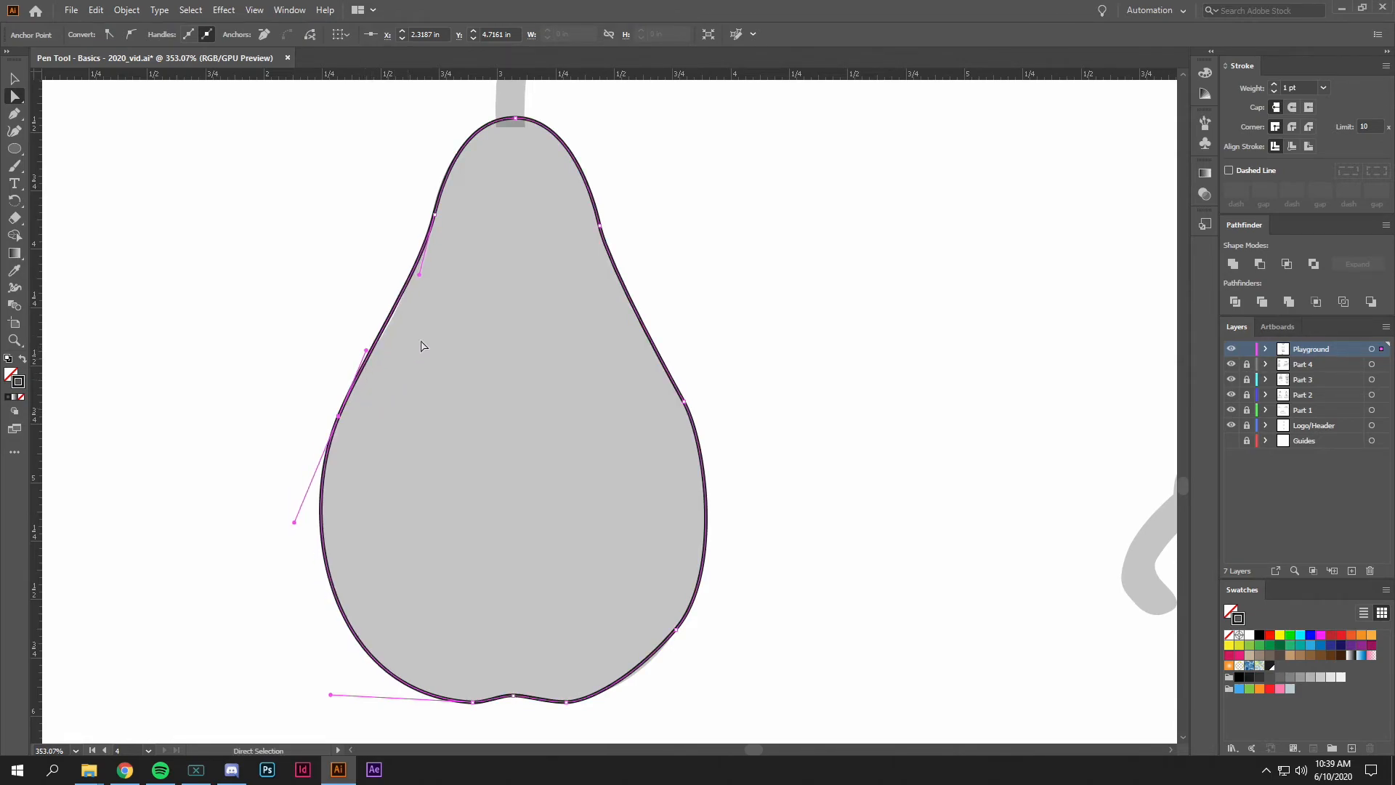
pyautogui.moveTo(420, 275); pyautogui.dragTo(415, 299)
pyautogui.click(808, 298)
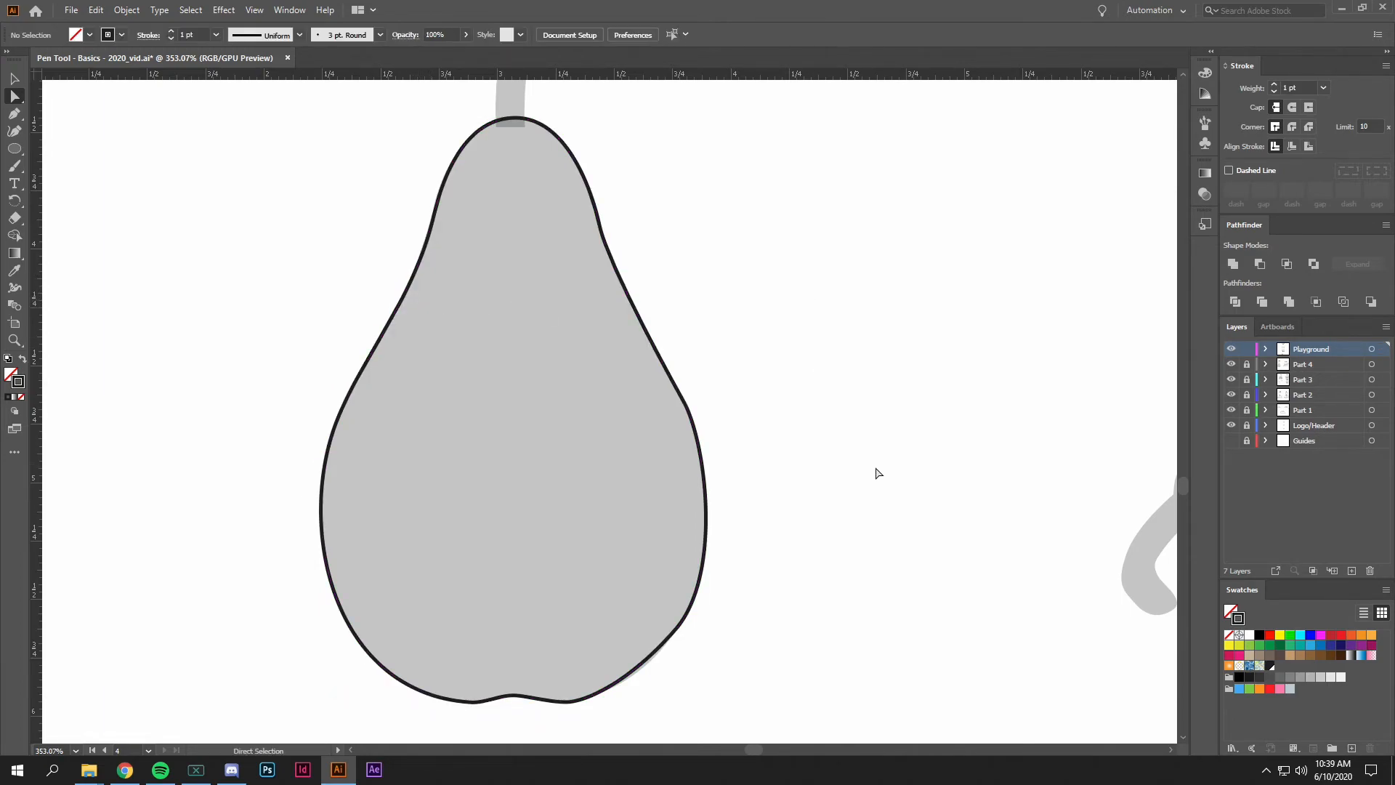
# Trace the pear's stem with the Pen tool as a separate closed shape
pyautogui.scroll(-3, 877, 473)
pyautogui.hscroll(2, 799, 453)
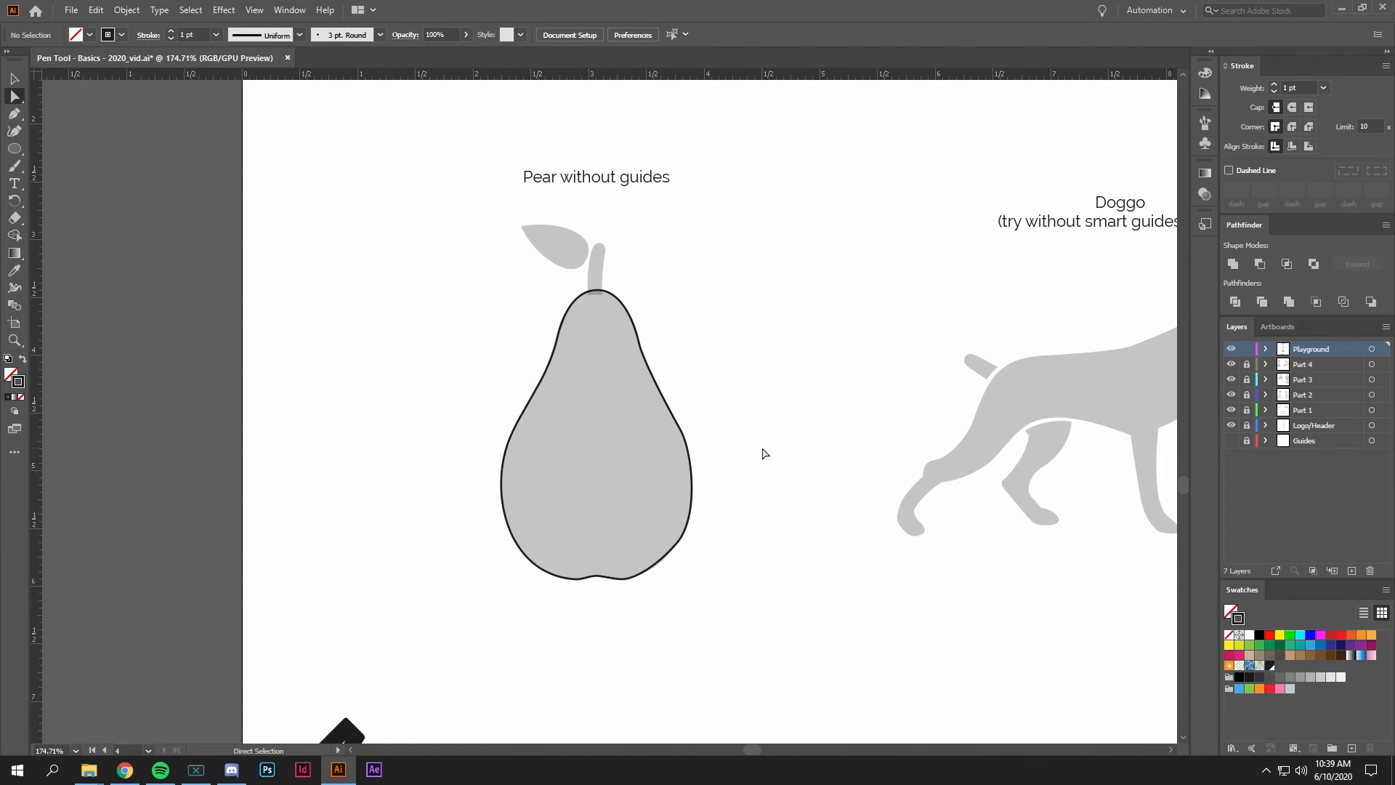
pyautogui.scroll(3, 610, 302)
pyautogui.press('p')
pyautogui.scroll(2, 614, 309)
pyautogui.click(599, 401)
pyautogui.click(636, 401)
pyautogui.moveTo(646, 278)
pyautogui.mouseDown()
pyautogui.moveTo(640, 319)
pyautogui.moveTo(645, 272)
pyautogui.moveTo(602, 292)
pyautogui.mouseUp()
pyautogui.moveTo(600, 401); pyautogui.dragTo(601, 436)
# Trace the pear's leaf from its pointed tip around the rounded end and back, and deselect it
pyautogui.moveTo(429, 226); pyautogui.dragTo(524, 215)
pyautogui.moveTo(595, 308); pyautogui.dragTo(565, 370)
pyautogui.moveTo(428, 226); pyautogui.dragTo(380, 126)
pyautogui.press('v')
pyautogui.click(856, 376)
# Trace the "Doggo" tail with the Pen tool as a closed shape and deselect it
pyautogui.moveTo(931, 399); pyautogui.dragTo(721, 388)
pyautogui.moveTo(894, 429); pyautogui.dragTo(668, 402)
pyautogui.moveTo(802, 415); pyautogui.dragTo(741, 401)
pyautogui.moveTo(843, 421); pyautogui.dragTo(551, 409)
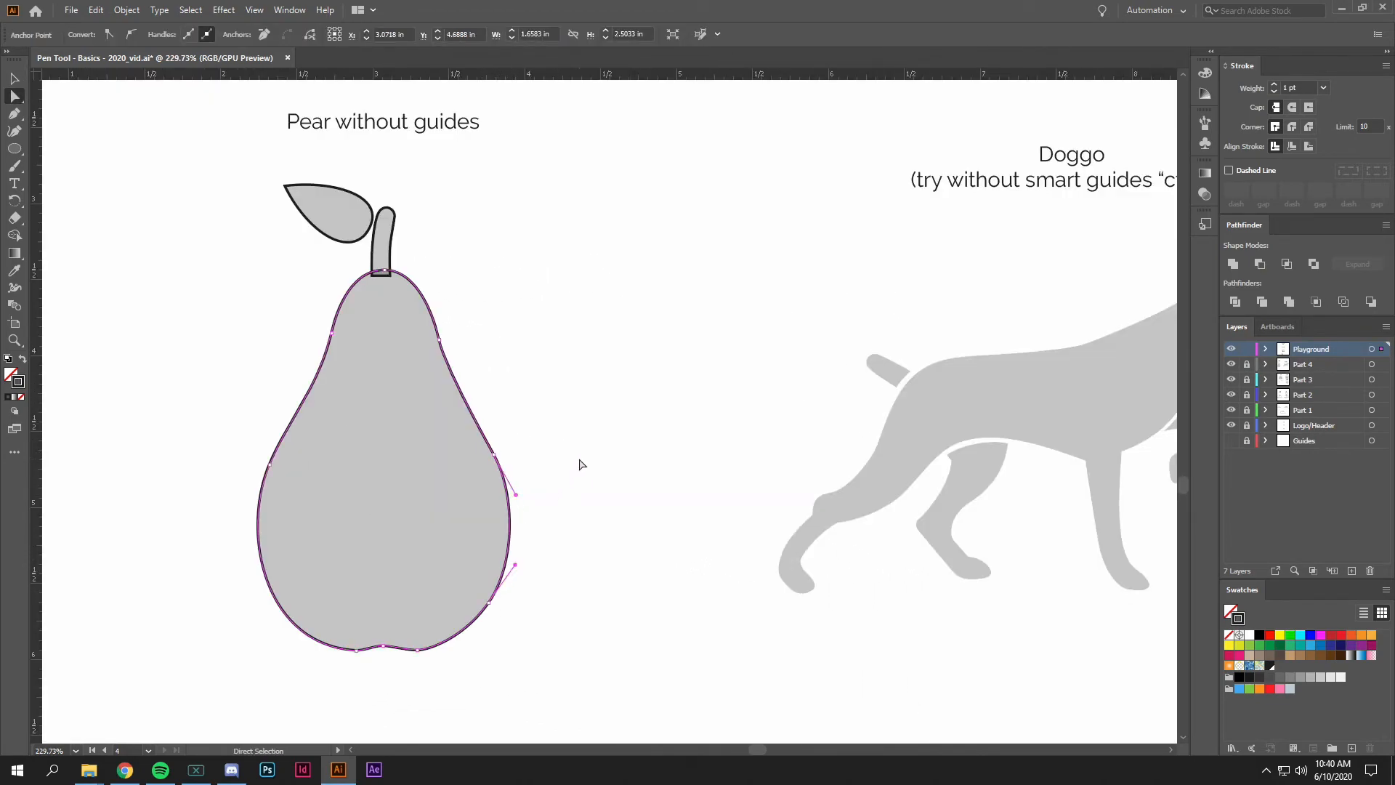
pyautogui.moveTo(689, 471); pyautogui.dragTo(445, 482)
pyautogui.moveTo(585, 464); pyautogui.dragTo(526, 461)
pyautogui.press('p')
pyautogui.moveTo(874, 427); pyautogui.dragTo(820, 389)
pyautogui.moveTo(527, 375); pyautogui.dragTo(488, 355)
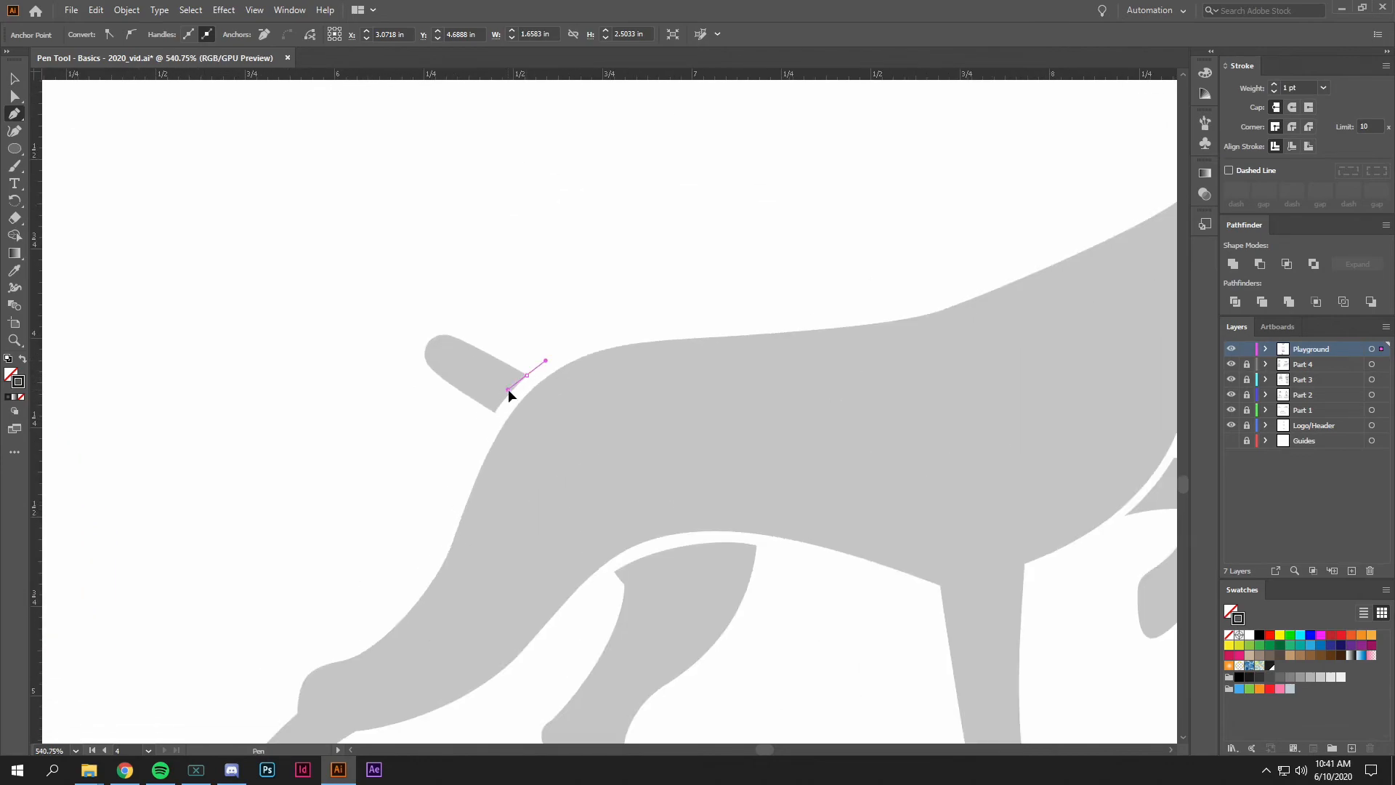
pyautogui.click(494, 413)
pyautogui.click(527, 376)
pyautogui.keyDown('ctrl'); pyautogui.click(574, 330); pyautogui.keyUp('ctrl')
# Trace the top of the Doggo's head from the crown over the brow, muzzle and nose to the chin
pyautogui.moveTo(799, 415); pyautogui.dragTo(465, 472)
pyautogui.moveTo(730, 349); pyautogui.dragTo(836, 337)
pyautogui.moveTo(776, 284); pyautogui.dragTo(776, 285)
pyautogui.moveTo(834, 313)
pyautogui.mouseDown()
pyautogui.moveTo(857, 329)
pyautogui.moveTo(846, 321)
pyautogui.mouseUp()
pyautogui.hotkey('ctrl', 'z')
pyautogui.moveTo(852, 337); pyautogui.dragTo(852, 345)
pyautogui.moveTo(881, 354); pyautogui.dragTo(906, 361)
pyautogui.moveTo(948, 393); pyautogui.dragTo(920, 440)
pyautogui.moveTo(889, 449); pyautogui.dragTo(867, 440)
# Continue the Doggo path along the jaw and around the hanging ear, adding a corner at the ear's rear edge
pyautogui.moveTo(815, 429); pyautogui.dragTo(753, 415)
pyautogui.moveTo(673, 377); pyautogui.dragTo(659, 253)
pyautogui.moveTo(753, 416); pyautogui.dragTo(731, 501)
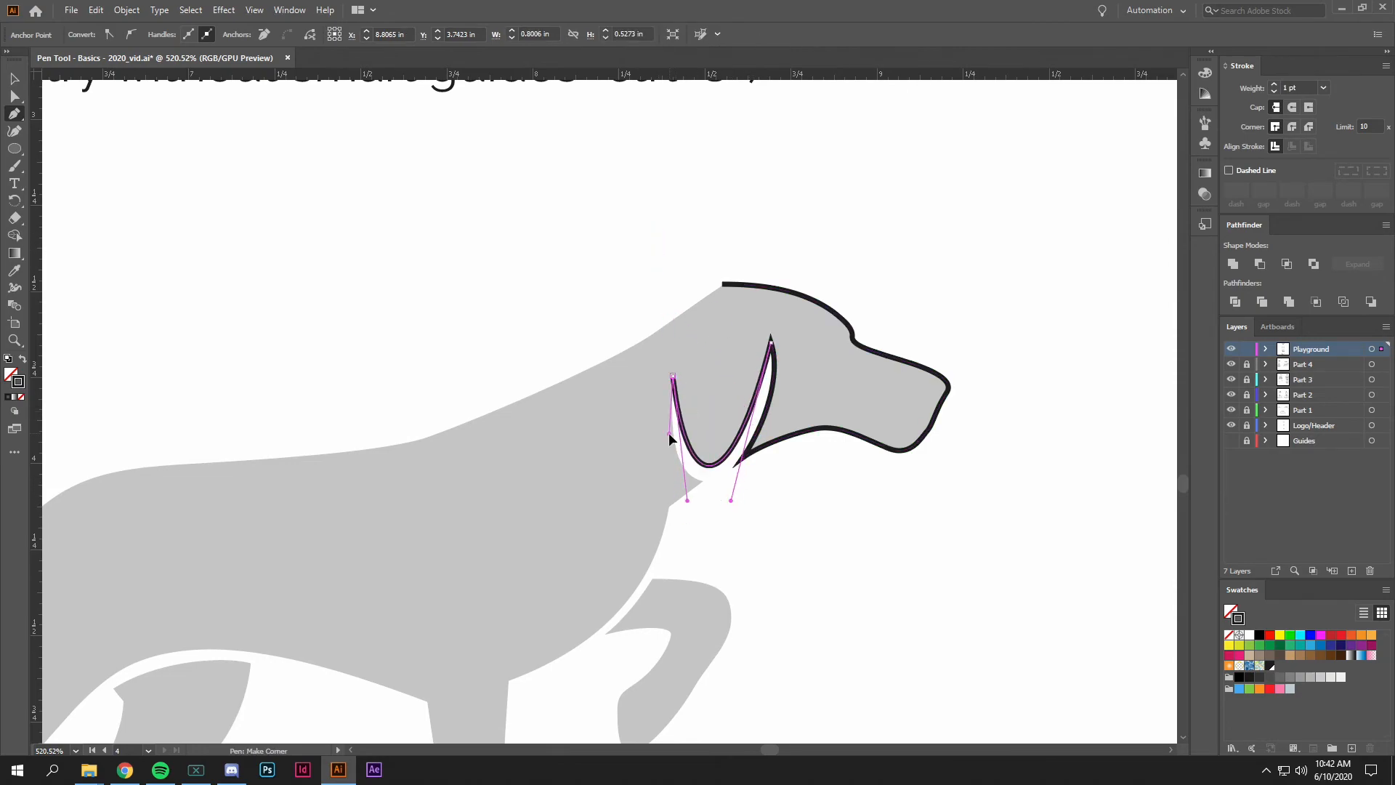
pyautogui.moveTo(673, 376); pyautogui.dragTo(651, 585)
# Continue the Doggo path down the neck and chest and around the standing front leg and its paw
pyautogui.click(669, 507)
pyautogui.moveTo(637, 588); pyautogui.dragTo(719, 498)
pyautogui.moveTo(592, 591); pyautogui.dragTo(499, 623)
pyautogui.moveTo(733, 496); pyautogui.dragTo(709, 259)
pyautogui.moveTo(570, 350); pyautogui.dragTo(564, 424)
pyautogui.moveTo(587, 603); pyautogui.dragTo(620, 632)
pyautogui.moveTo(632, 653); pyautogui.dragTo(624, 667)
pyautogui.moveTo(556, 645); pyautogui.dragTo(539, 625)
pyautogui.moveTo(517, 545); pyautogui.dragTo(510, 508)
# Continue the Doggo path along the belly and down the inner side of the near hind leg
pyautogui.moveTo(488, 371); pyautogui.dragTo(392, 337)
pyautogui.moveTo(392, 337); pyautogui.dragTo(583, 365)
pyautogui.moveTo(328, 403); pyautogui.dragTo(662, 451)
pyautogui.moveTo(491, 539); pyautogui.dragTo(357, 562)
# Trace the Doggo's near hind paw with smooth anchors around the toes and up to the heel
pyautogui.moveTo(445, 576); pyautogui.dragTo(443, 578)
pyautogui.moveTo(405, 626); pyautogui.dragTo(439, 672)
pyautogui.moveTo(408, 700); pyautogui.dragTo(381, 701)
pyautogui.moveTo(357, 653); pyautogui.dragTo(356, 635)
pyautogui.hotkey('ctrl', 'z')
pyautogui.hotkey('ctrl', 'z')
pyautogui.moveTo(430, 695); pyautogui.dragTo(371, 677)
pyautogui.moveTo(359, 626); pyautogui.dragTo(369, 593)
pyautogui.moveTo(434, 522); pyautogui.dragTo(509, 462)
# Trace the back of the near hind leg, the rump and the back, and finish the Doggo's body outline at the head
pyautogui.click(434, 522)
pyautogui.click(477, 470)
pyautogui.moveTo(579, 372); pyautogui.dragTo(600, 313)
pyautogui.moveTo(600, 314); pyautogui.dragTo(467, 430)
pyautogui.moveTo(696, 276); pyautogui.dragTo(790, 270)
pyautogui.hotkey('ctrl', 'z')
pyautogui.moveTo(446, 489); pyautogui.dragTo(473, 396)
pyautogui.moveTo(694, 276); pyautogui.dragTo(718, 273)
pyautogui.hotkey('ctrl', 'z')
pyautogui.moveTo(635, 282); pyautogui.dragTo(745, 275)
pyautogui.moveTo(882, 267); pyautogui.dragTo(676, 346)
pyautogui.moveTo(790, 303); pyautogui.dragTo(861, 265)
pyautogui.hotkey('ctrl', 'z')
pyautogui.moveTo(702, 334); pyautogui.dragTo(759, 317)
pyautogui.click(1011, 178)
# Trace the Doggo's far hind leg under the belly as a separate closed shape
pyautogui.scroll(2, 534, 595)
pyautogui.moveTo(533, 595); pyautogui.dragTo(608, 380)
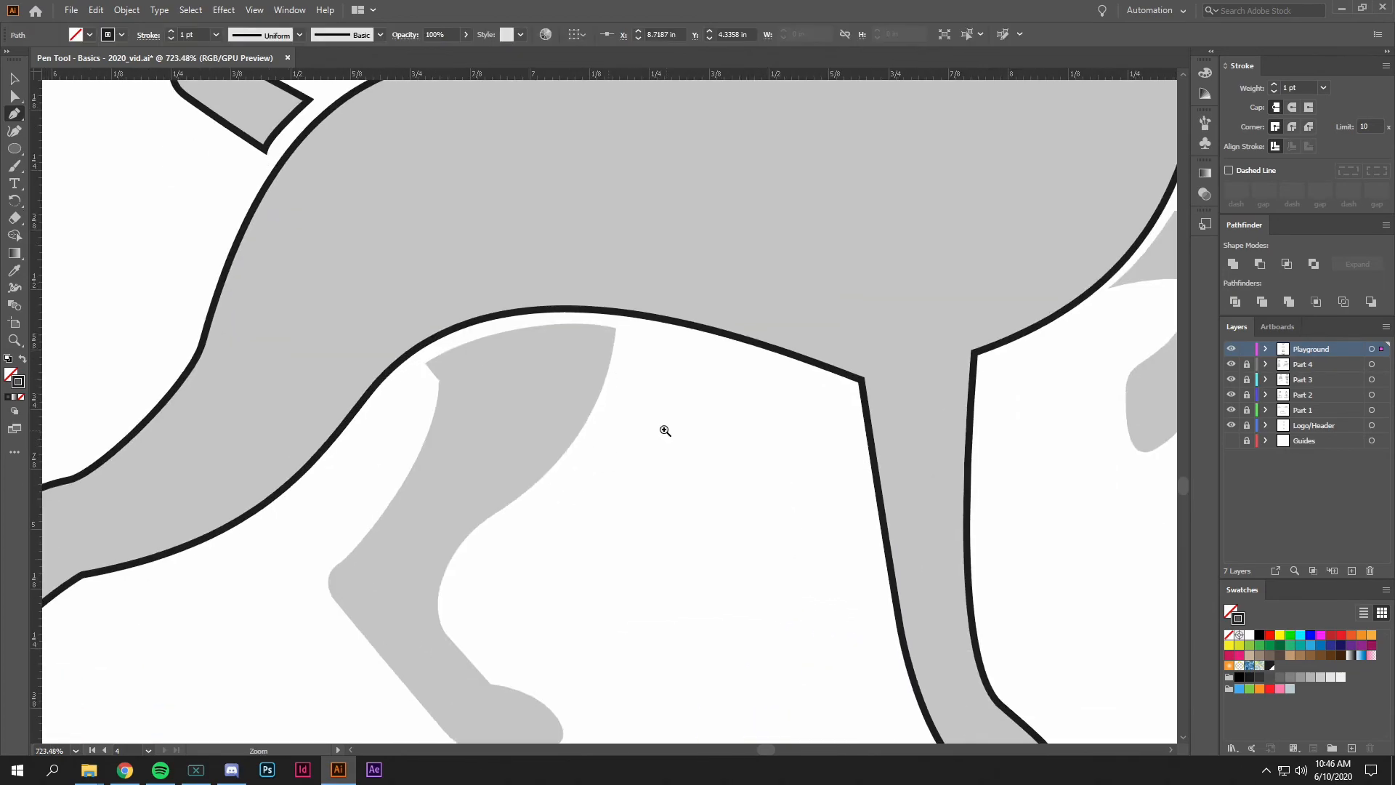
pyautogui.scroll(-1, 608, 380)
pyautogui.moveTo(457, 383); pyautogui.dragTo(451, 428)
pyautogui.moveTo(371, 546); pyautogui.dragTo(376, 603)
pyautogui.moveTo(460, 707); pyautogui.dragTo(479, 728)
pyautogui.moveTo(530, 730); pyautogui.dragTo(561, 725)
pyautogui.moveTo(565, 696); pyautogui.dragTo(550, 676)
pyautogui.moveTo(503, 664); pyautogui.dragTo(483, 641)
pyautogui.moveTo(464, 620); pyautogui.dragTo(446, 599)
pyautogui.moveTo(478, 532); pyautogui.dragTo(499, 506)
pyautogui.moveTo(619, 335); pyautogui.dragTo(626, 214)
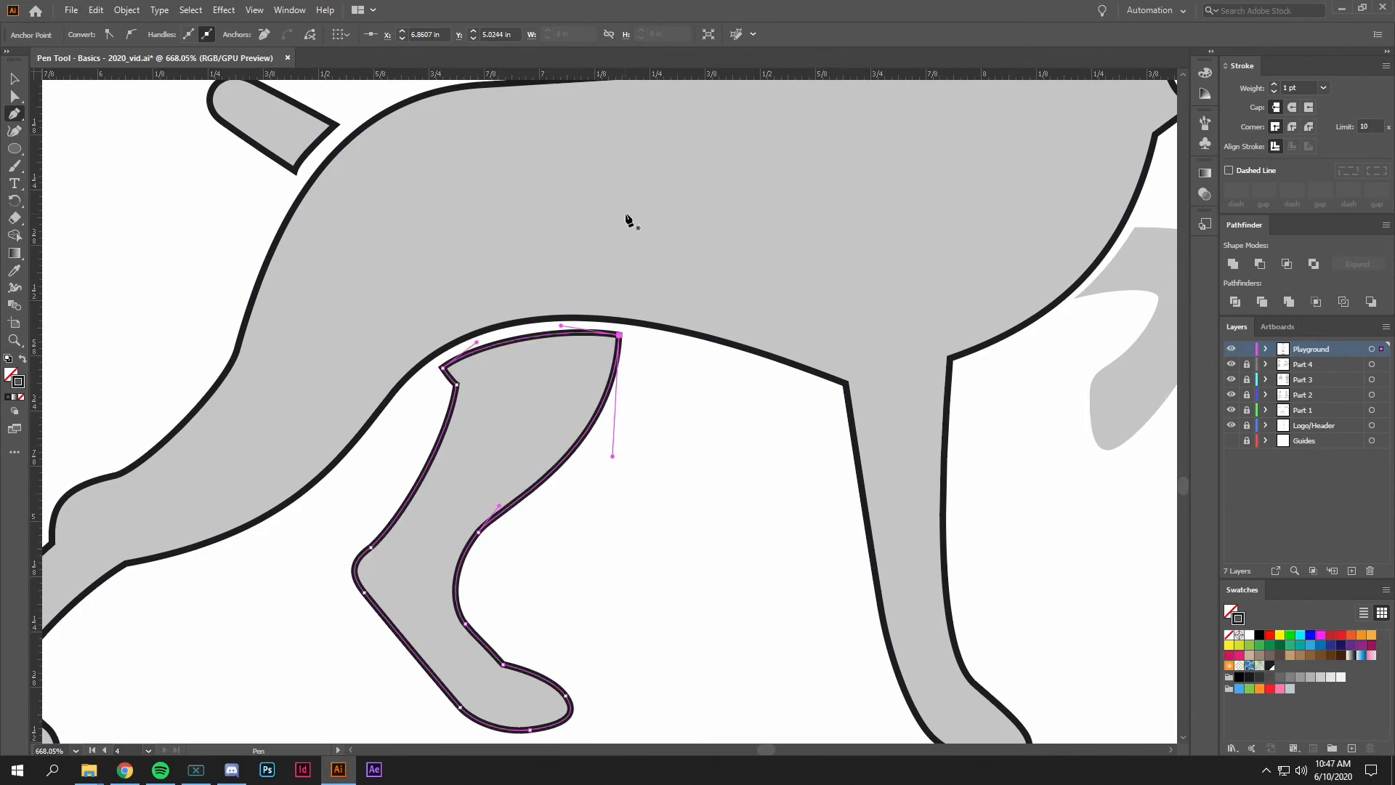
# Trace the Doggo's raised front leg as a separate shape, redoing the last misplaced anchors
pyautogui.scroll(-1, 625, 214)
pyautogui.moveTo(1090, 240); pyautogui.dragTo(654, 425)
pyautogui.moveTo(671, 412); pyautogui.dragTo(660, 435)
pyautogui.moveTo(615, 477); pyautogui.dragTo(640, 472)
pyautogui.moveTo(693, 485)
pyautogui.mouseDown()
pyautogui.moveTo(634, 552)
pyautogui.moveTo(632, 611)
pyautogui.mouseUp()
pyautogui.moveTo(667, 609); pyautogui.dragTo(694, 584)
pyautogui.moveTo(742, 510); pyautogui.dragTo(755, 492)
pyautogui.moveTo(749, 421)
pyautogui.mouseDown()
pyautogui.moveTo(727, 411)
pyautogui.moveTo(758, 422)
pyautogui.mouseUp()
pyautogui.hotkey('ctrl', 'z')
pyautogui.hotkey('ctrl', 'z')
pyautogui.moveTo(670, 412); pyautogui.dragTo(617, 413)
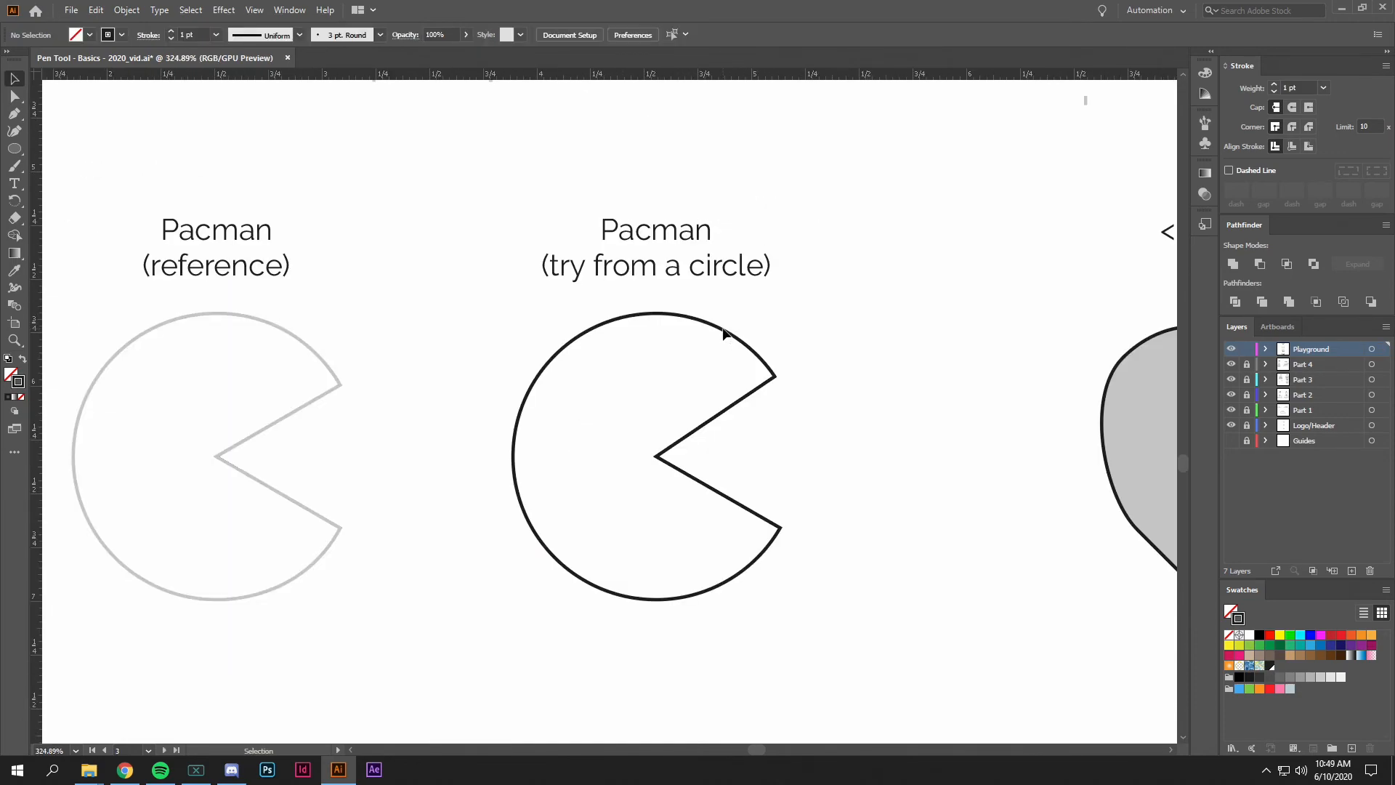
# On page 3, add an anchor point to the upper-left arc of "Pacman (try from a circle)"
pyautogui.click(725, 333)
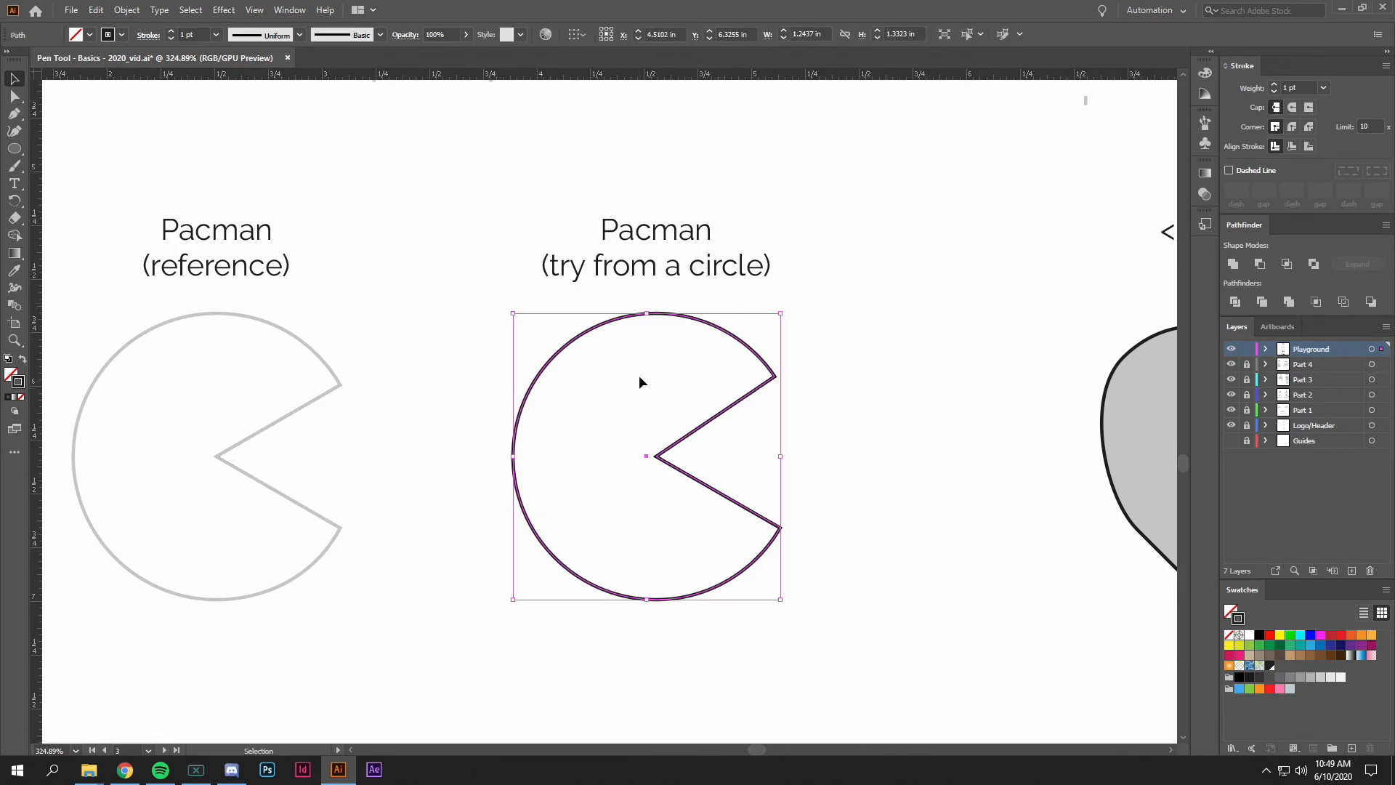
pyautogui.press('a')
pyautogui.click(657, 314)
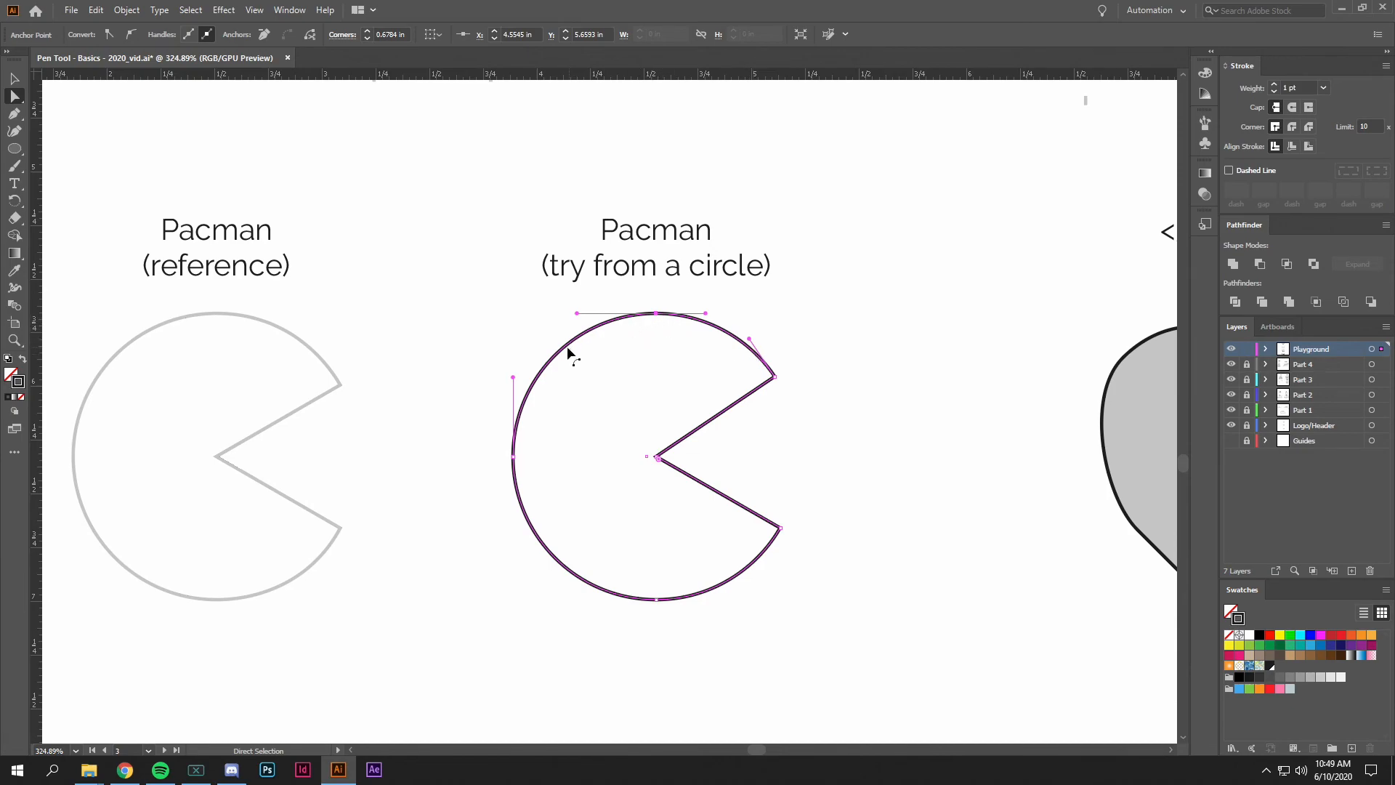
pyautogui.press('p')
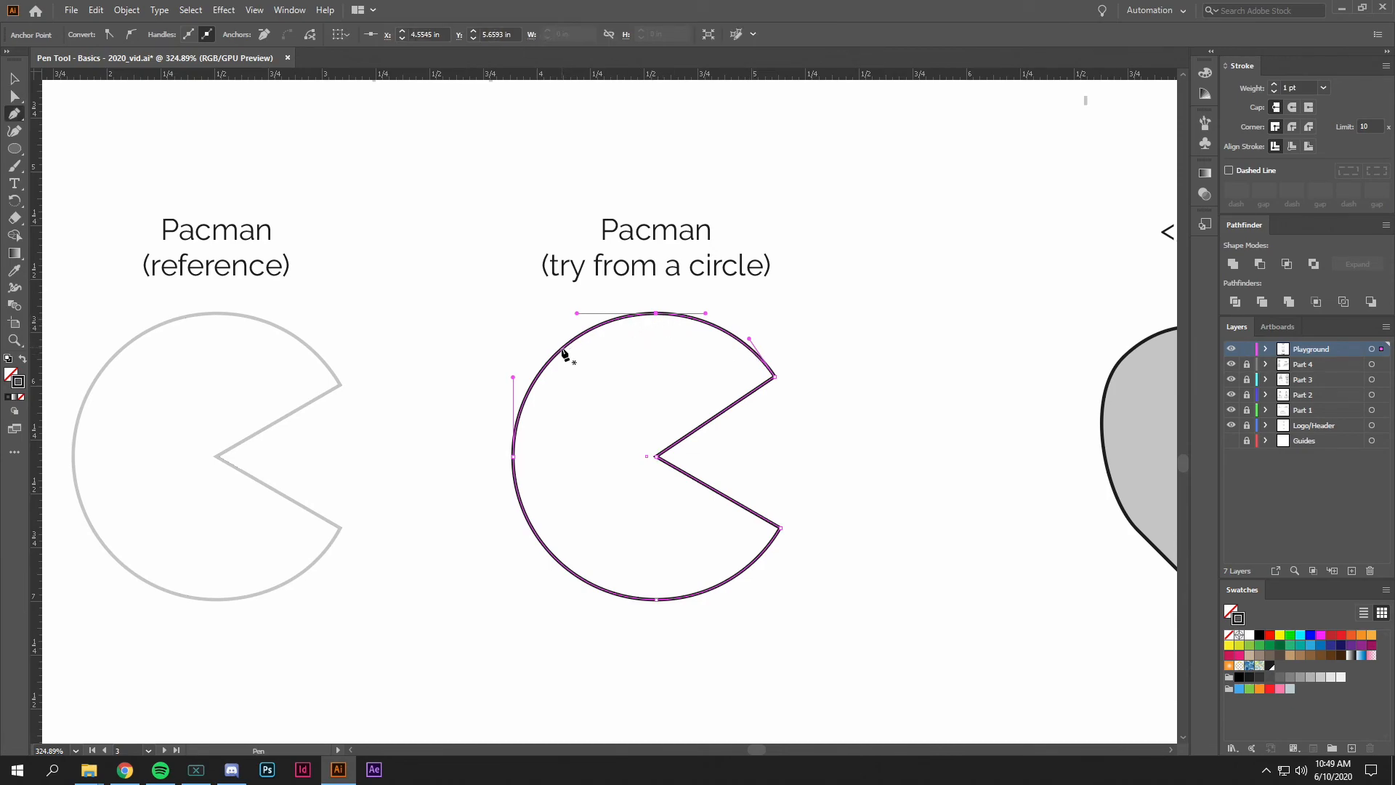
pyautogui.click(558, 351)
# Try removing the added Pacman anchor with the Delete Anchor Point tool, and undo the removal
pyautogui.press('-')
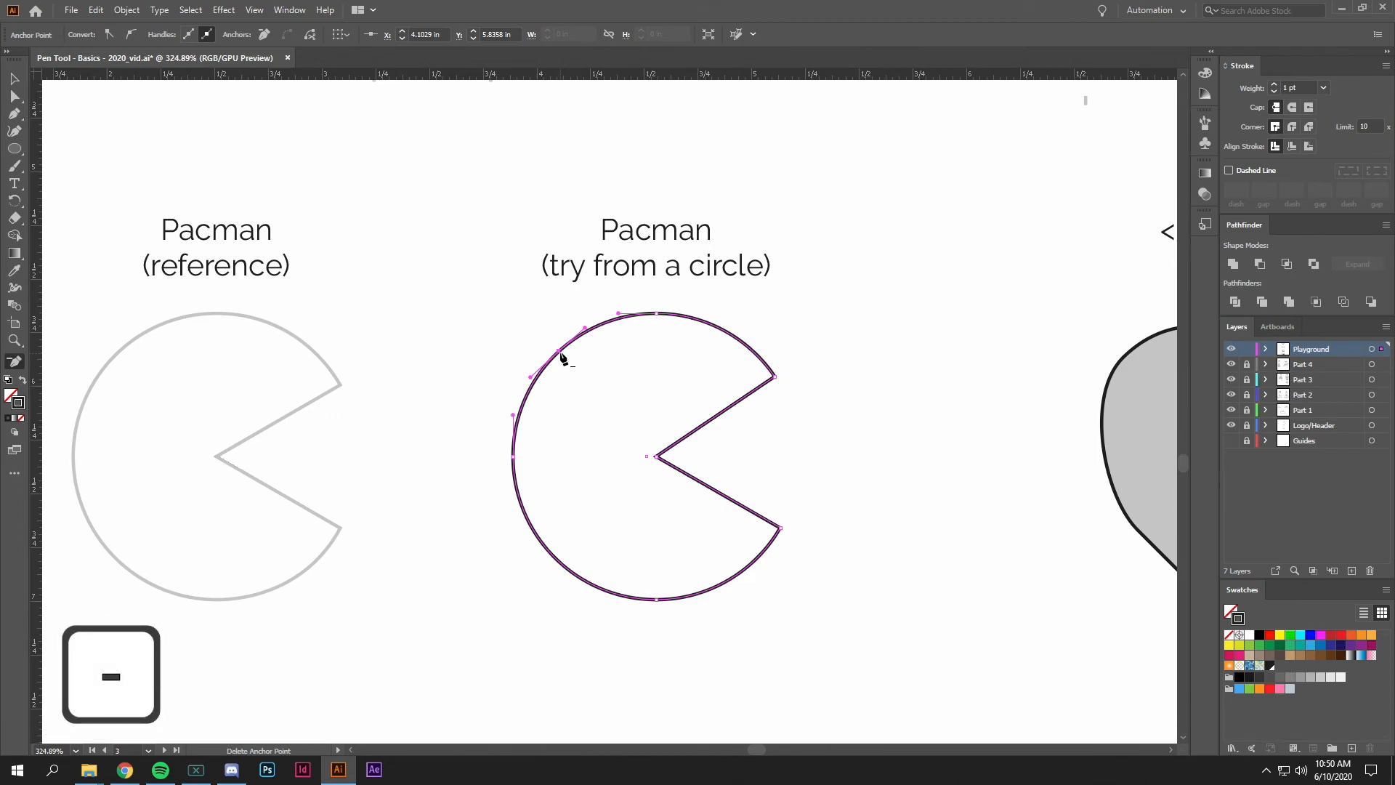
pyautogui.click(561, 354)
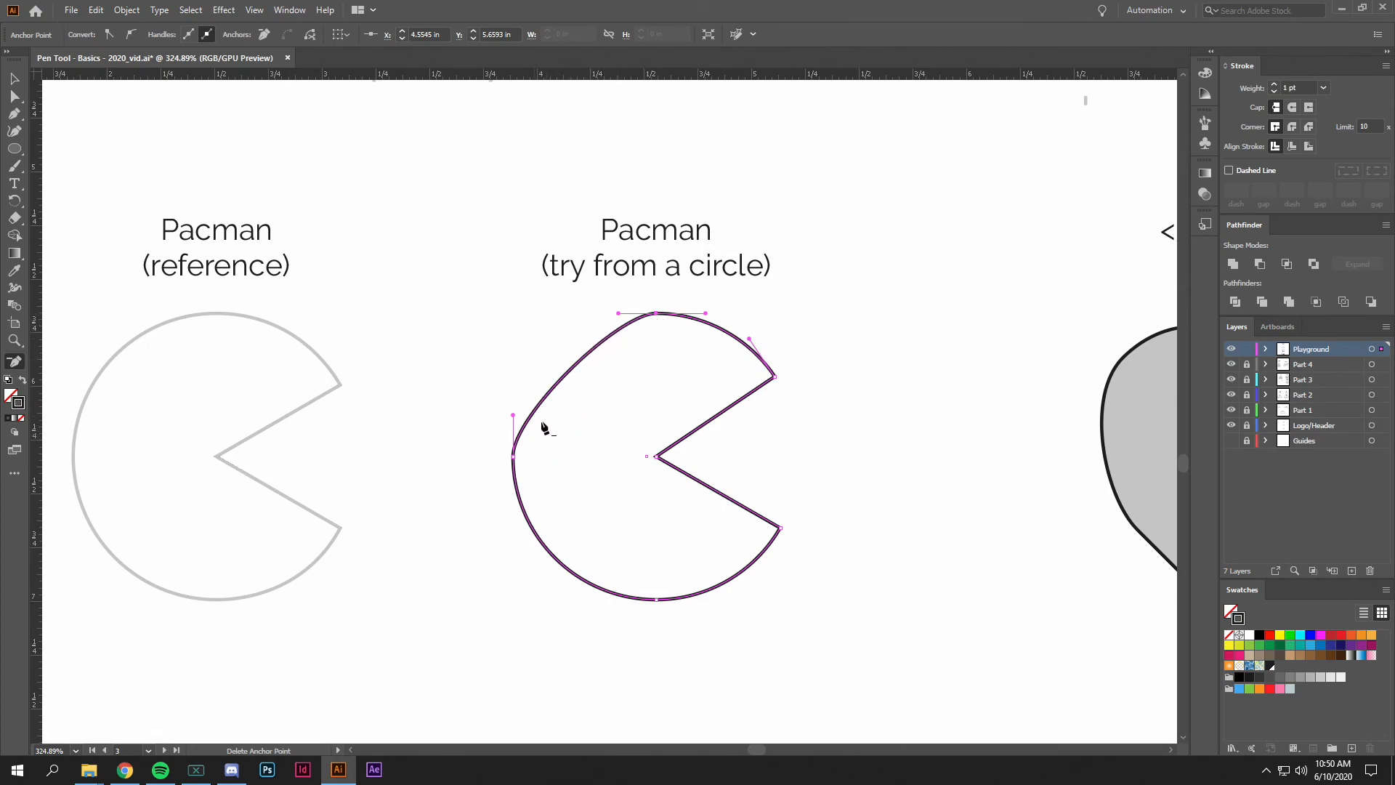
pyautogui.press('ctrl')
pyautogui.hotkey('ctrl', 'z')
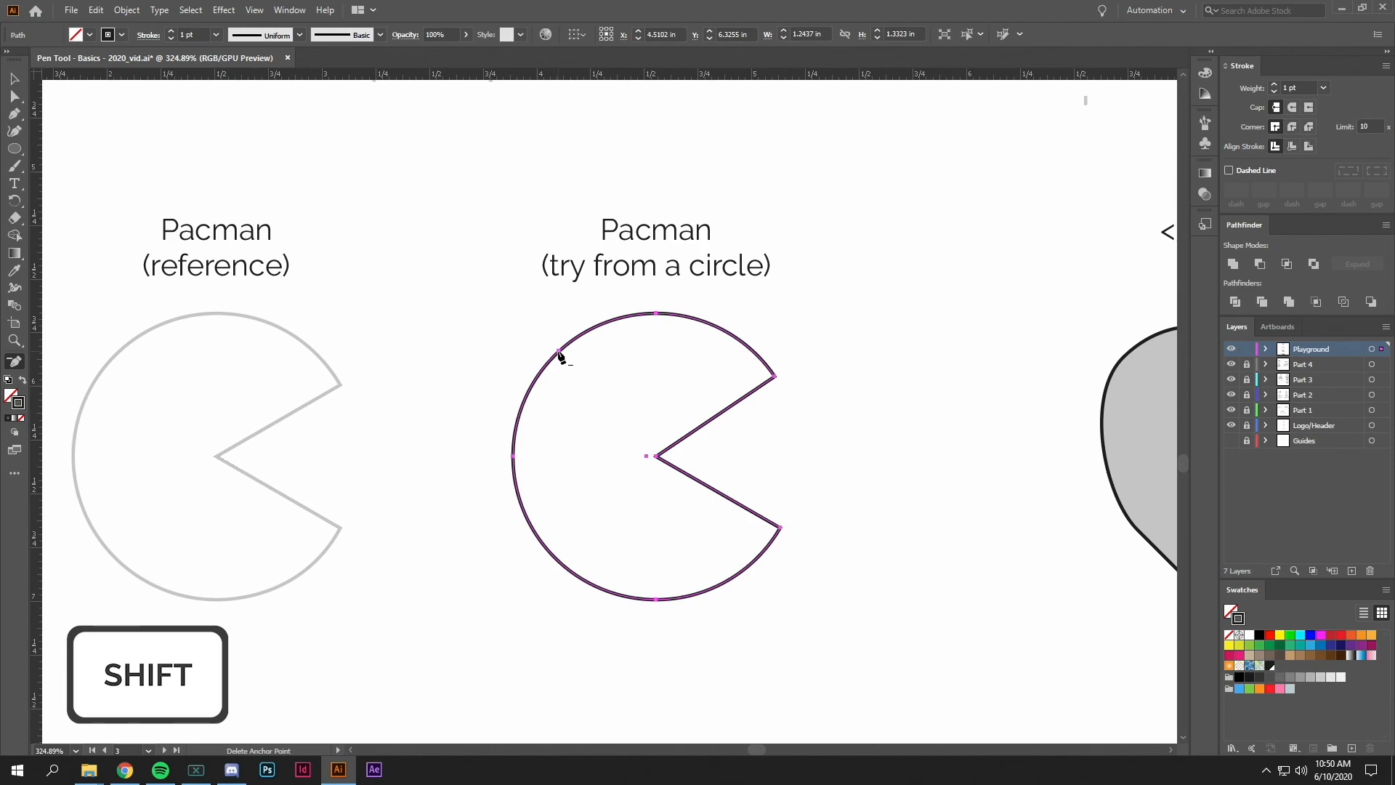
# Compare deleting the added Pacman anchor with and without preserving the arc's shape, undoing each deletion
pyautogui.keyDown('shift'); pyautogui.click(558, 352); pyautogui.keyUp('shift')
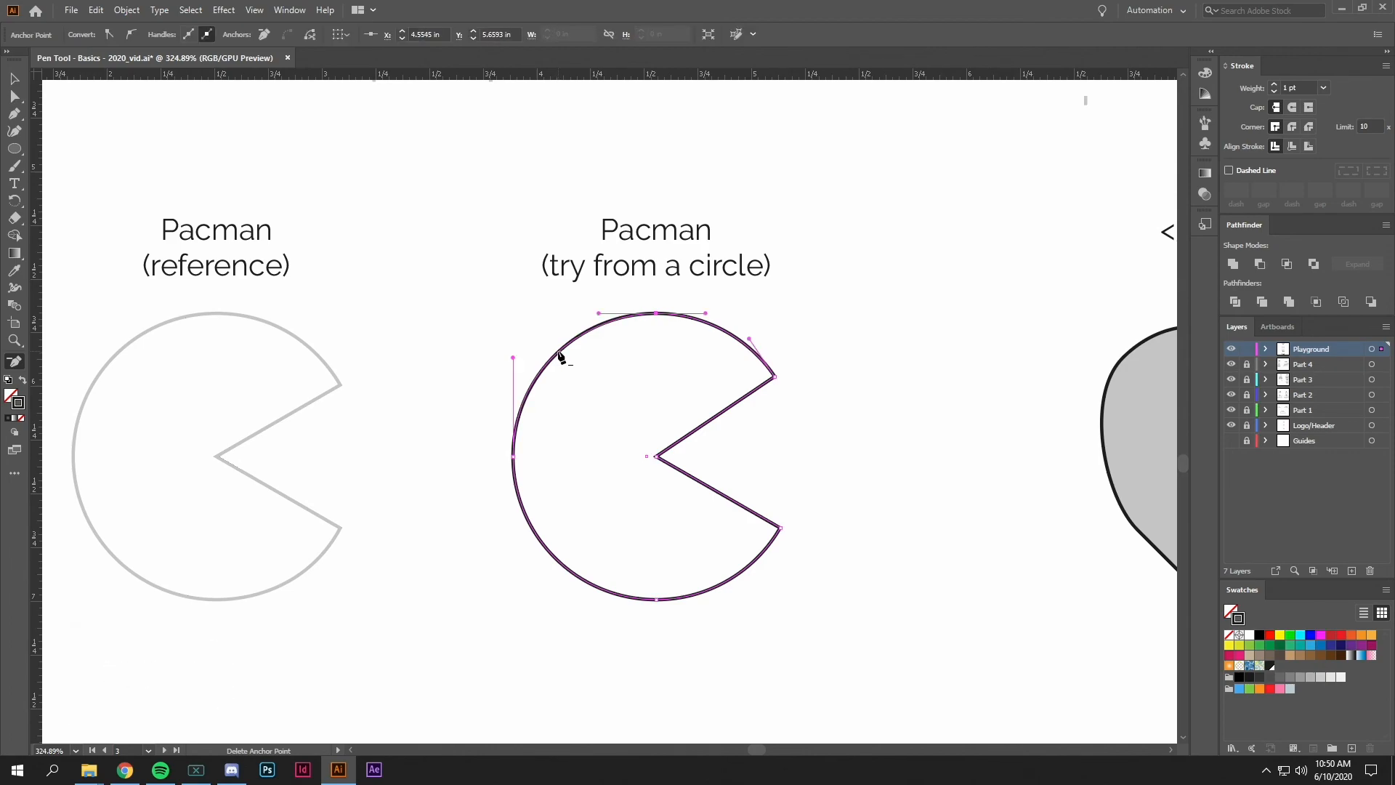
pyautogui.hotkey('ctrl', 'z')
pyautogui.click(558, 351)
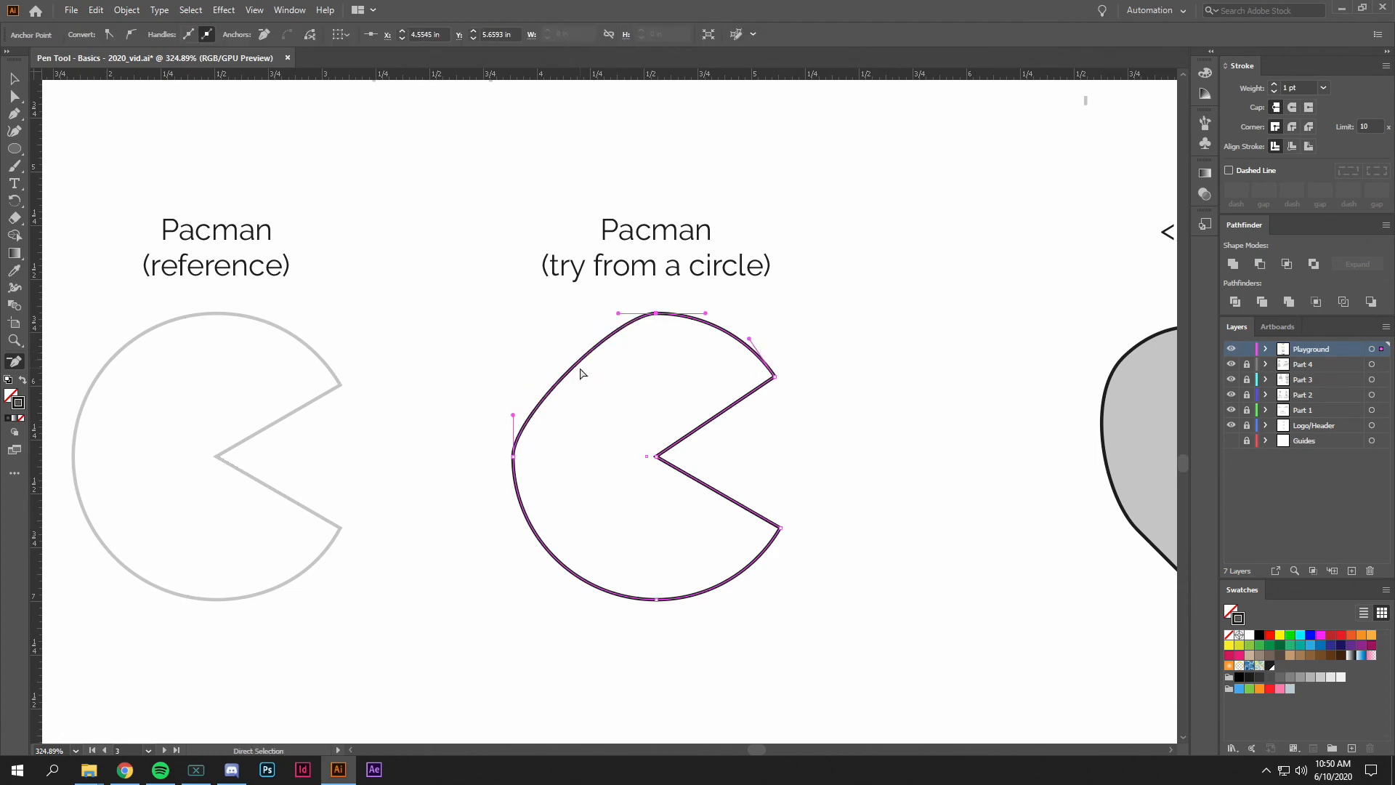
pyautogui.hotkey('ctrl', 'z')
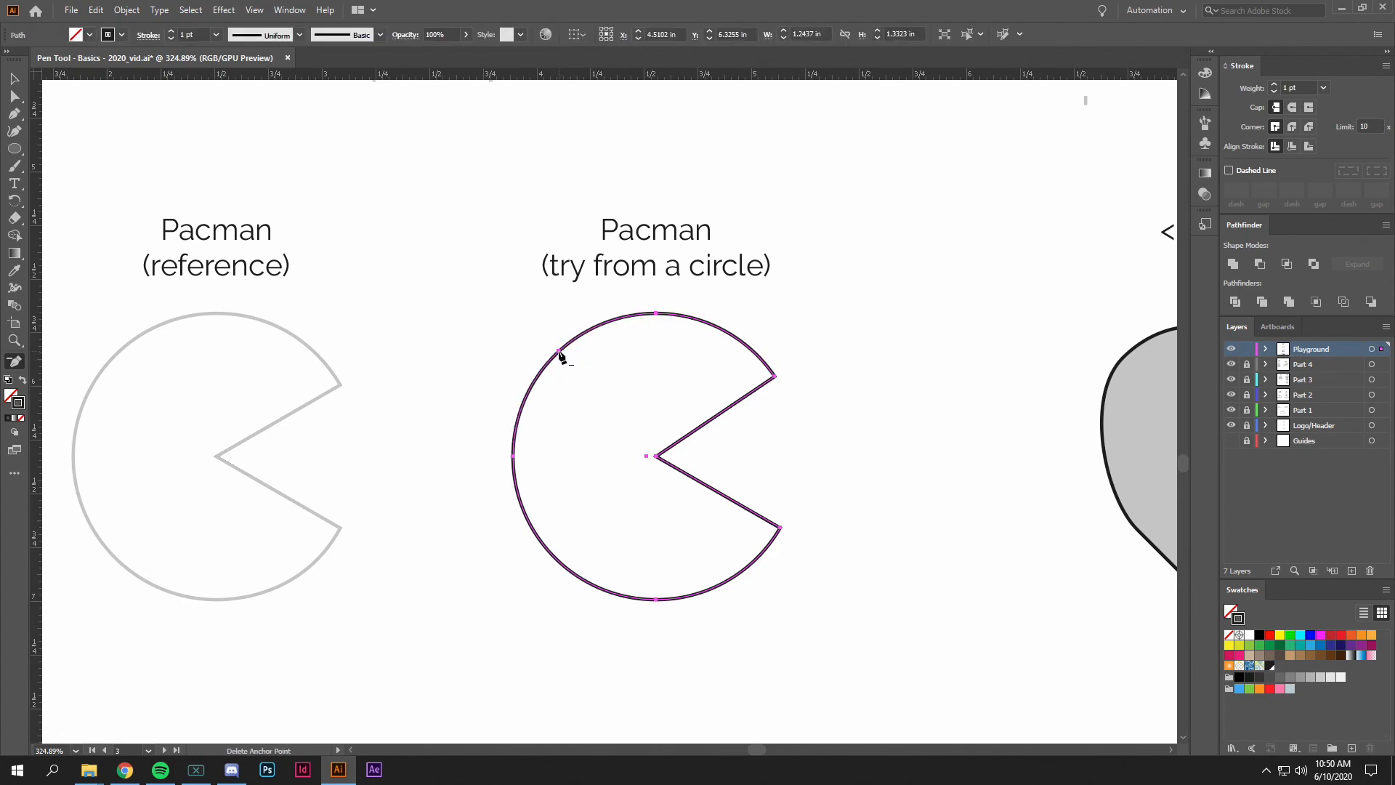
# Delete the added Pacman anchor while preserving the arc's curvature, and deselect the path
pyautogui.click(560, 353)
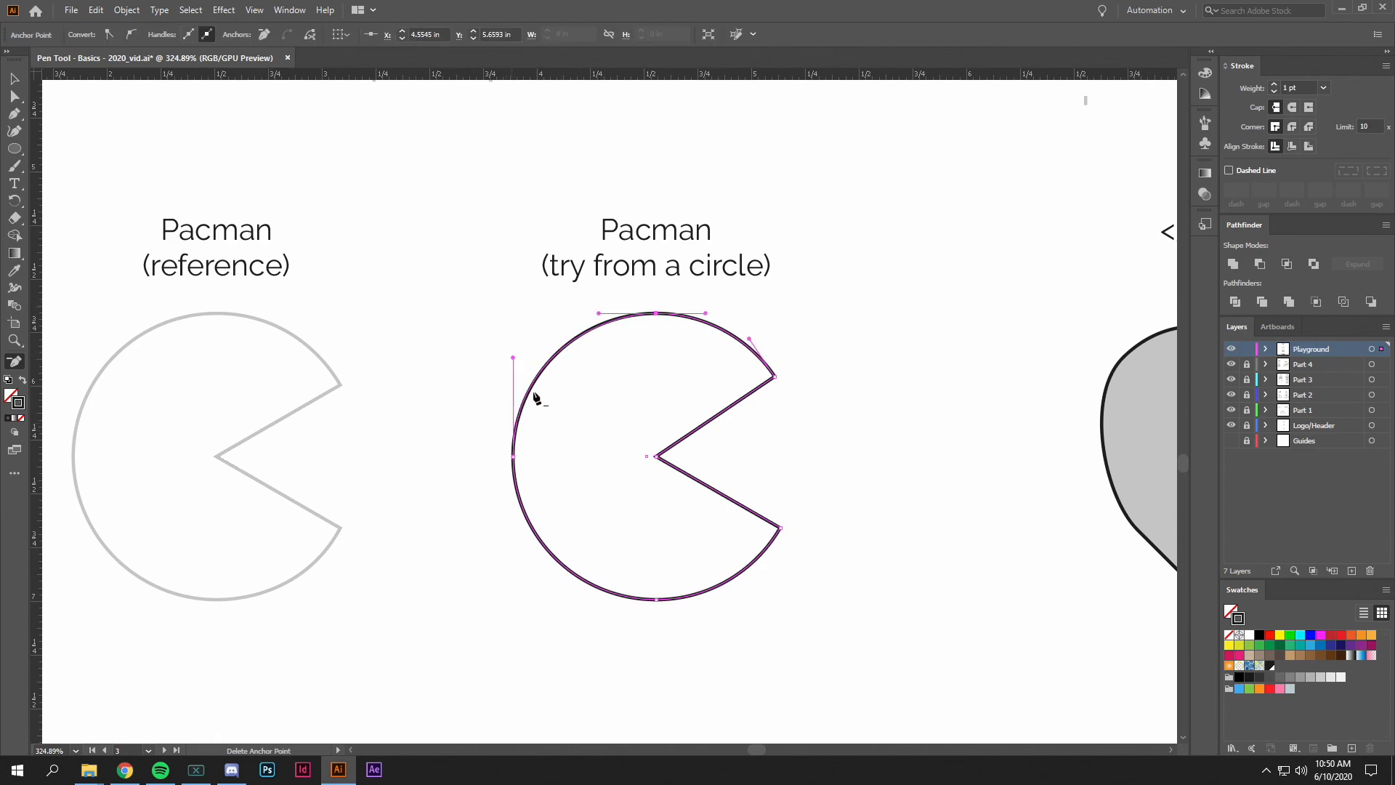
pyautogui.scroll(-3, 836, 417)
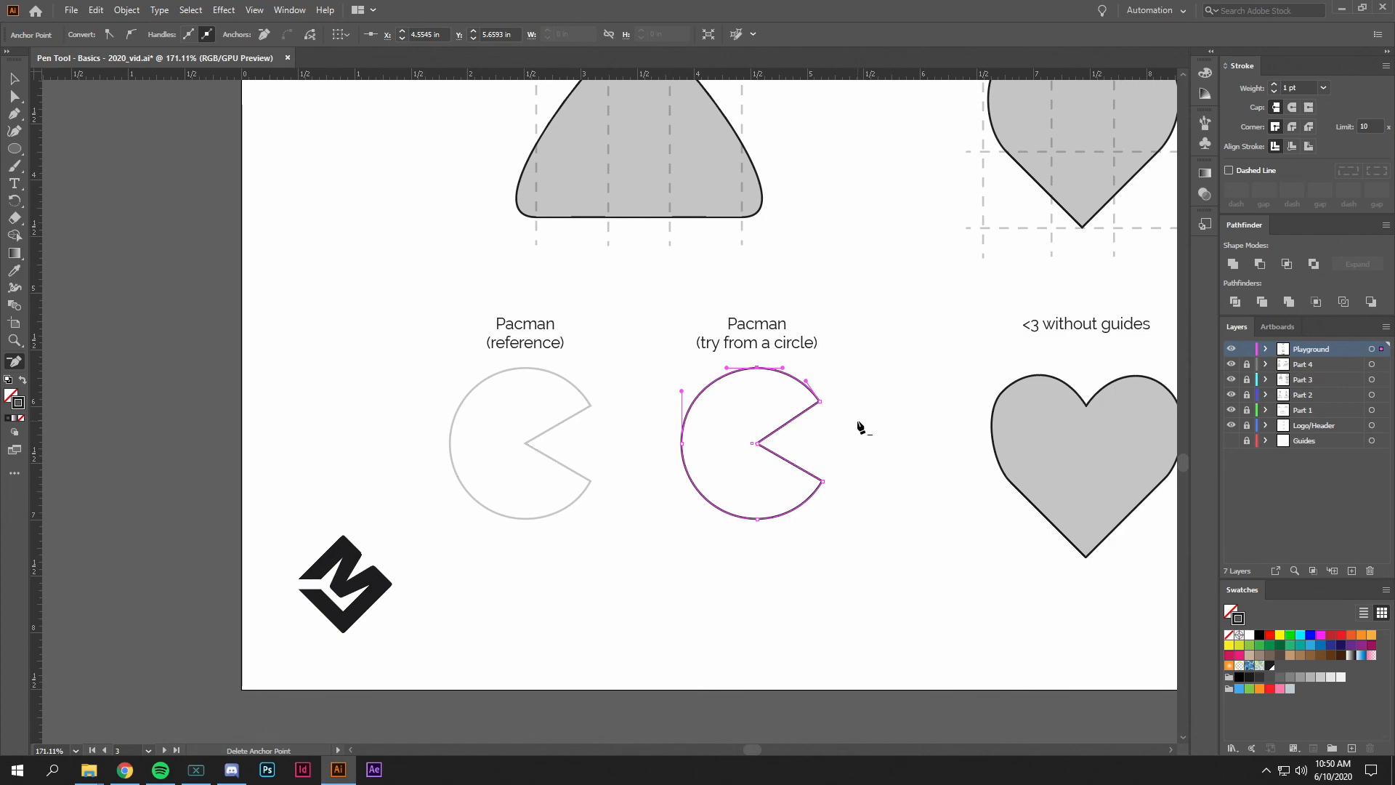
pyautogui.click(17, 93)
pyautogui.click(18, 85)
pyautogui.click(861, 486)
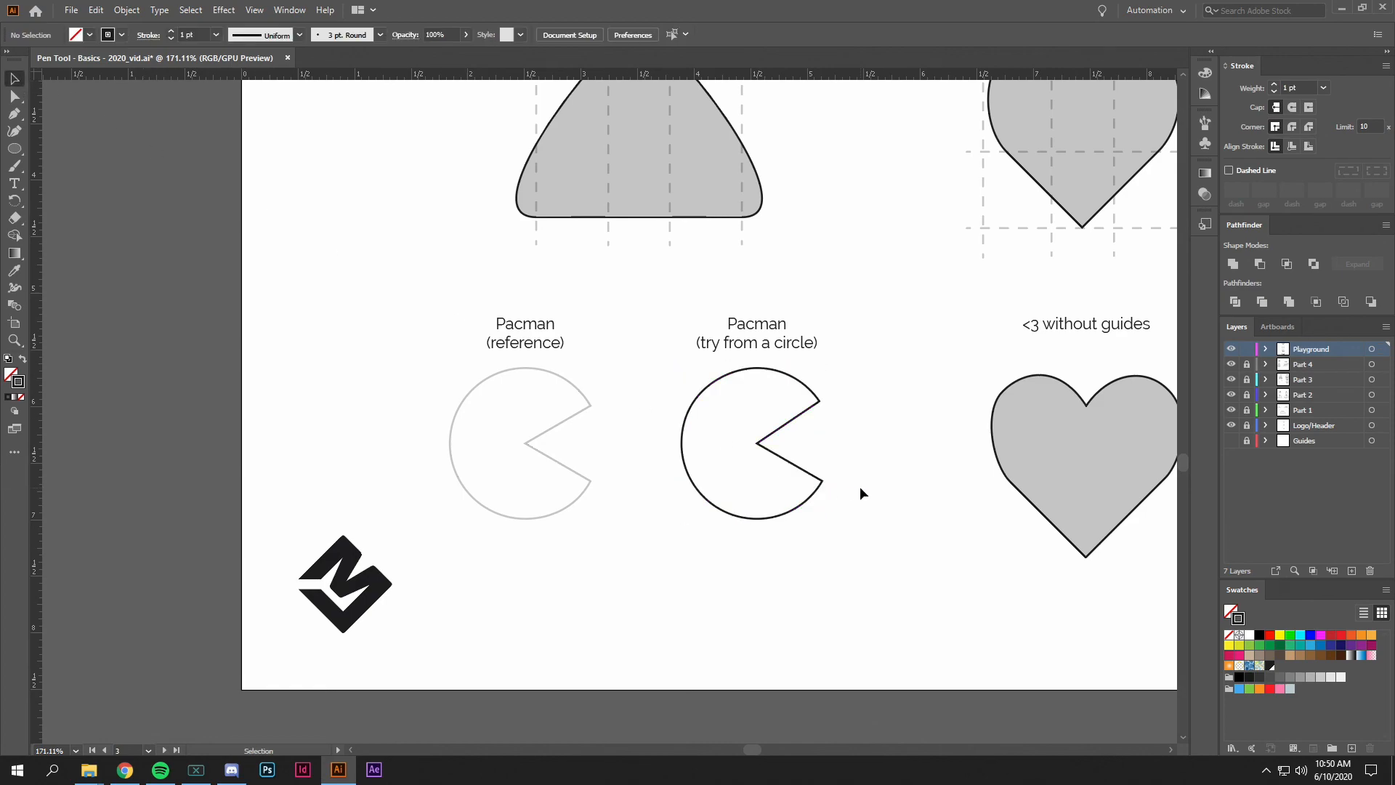
pyautogui.scroll(-4, 907, 511)
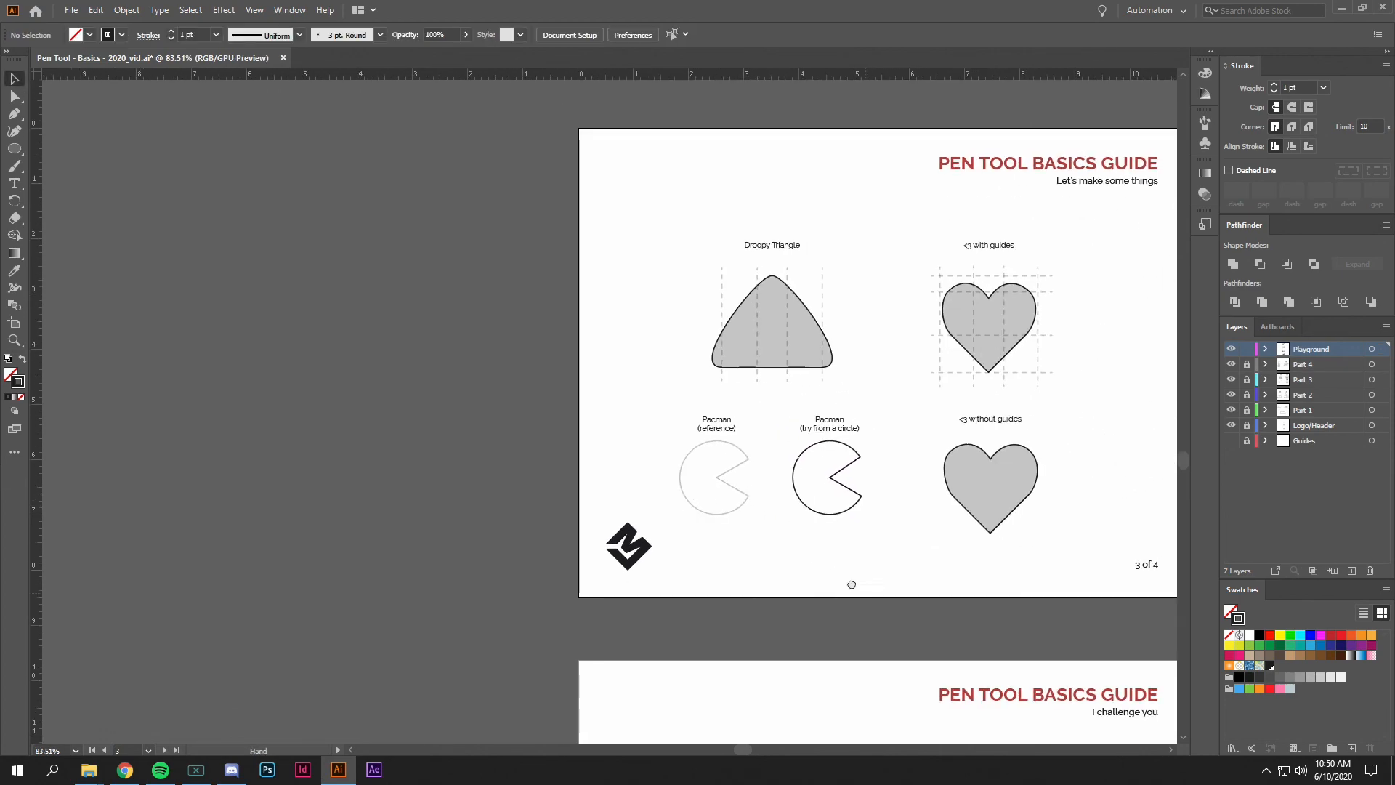
pyautogui.moveTo(863, 592); pyautogui.dragTo(657, 541)
pyautogui.scroll(-6, 657, 548)
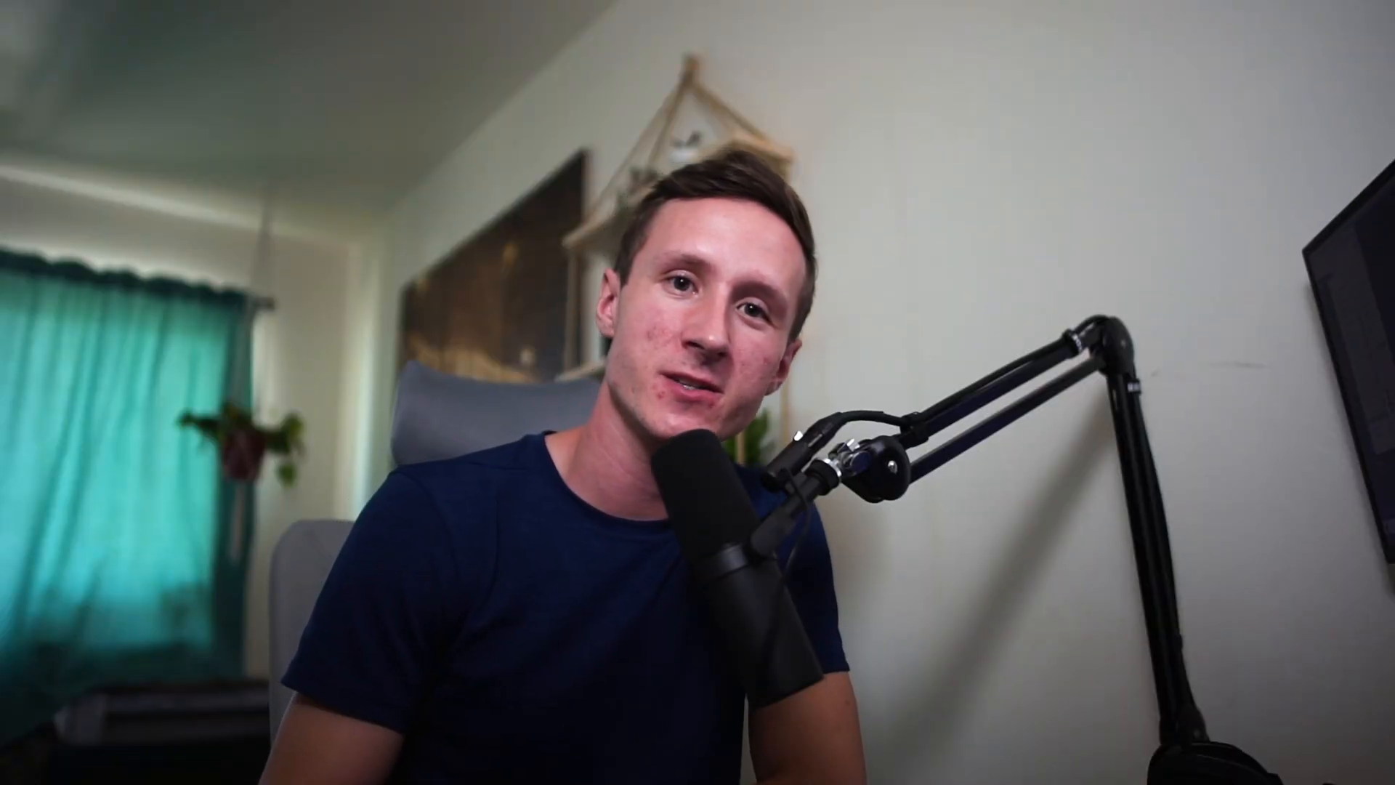